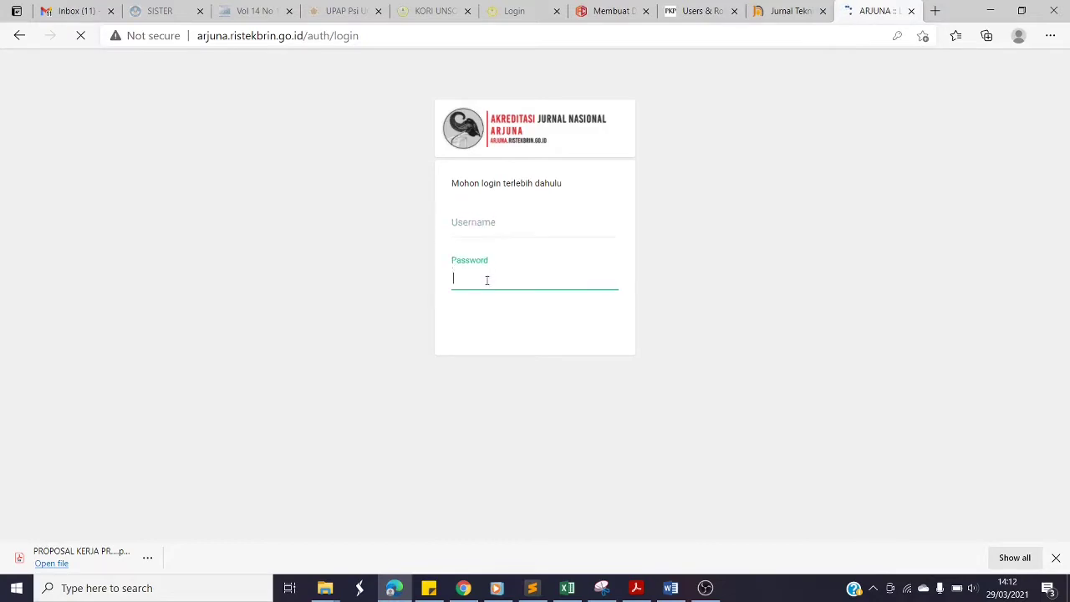
# Open the account registration form, review its required fields, and return to the login page
pyautogui.click(482, 225)
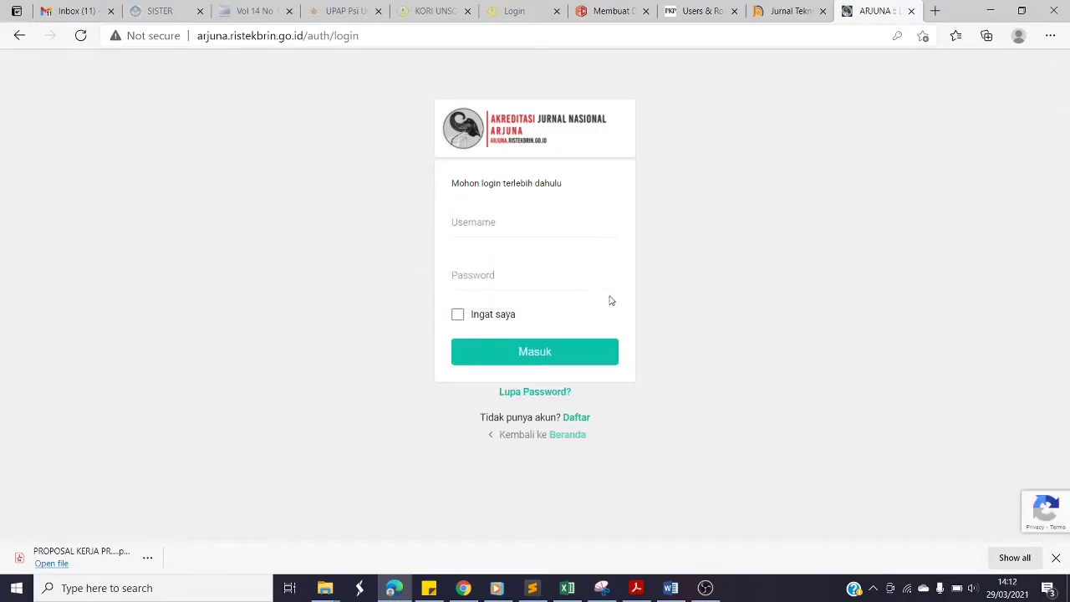
pyautogui.click(575, 417)
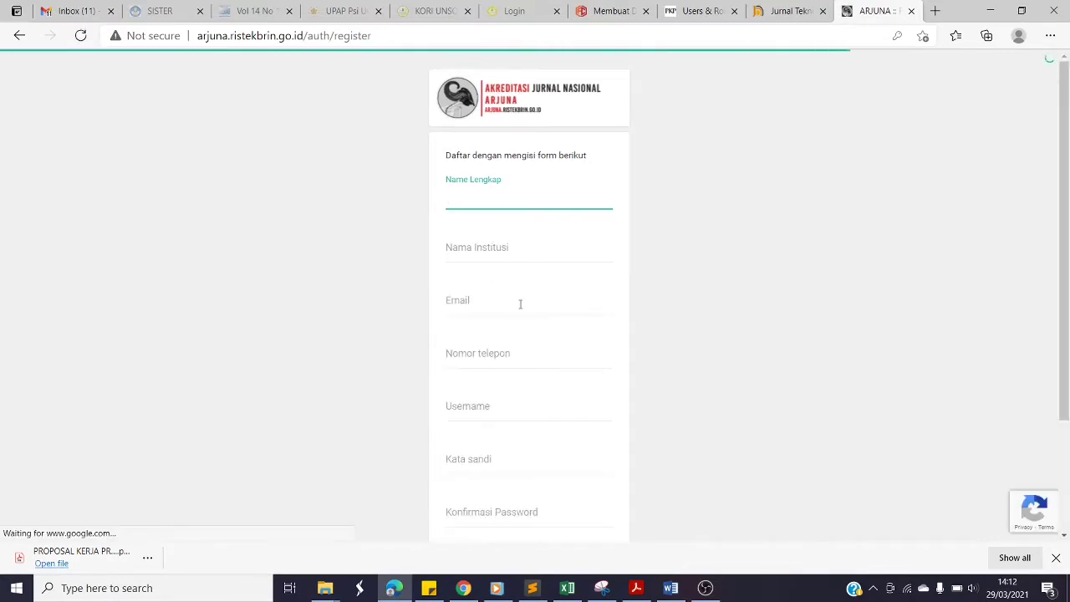
pyautogui.scroll(-2, 518, 303)
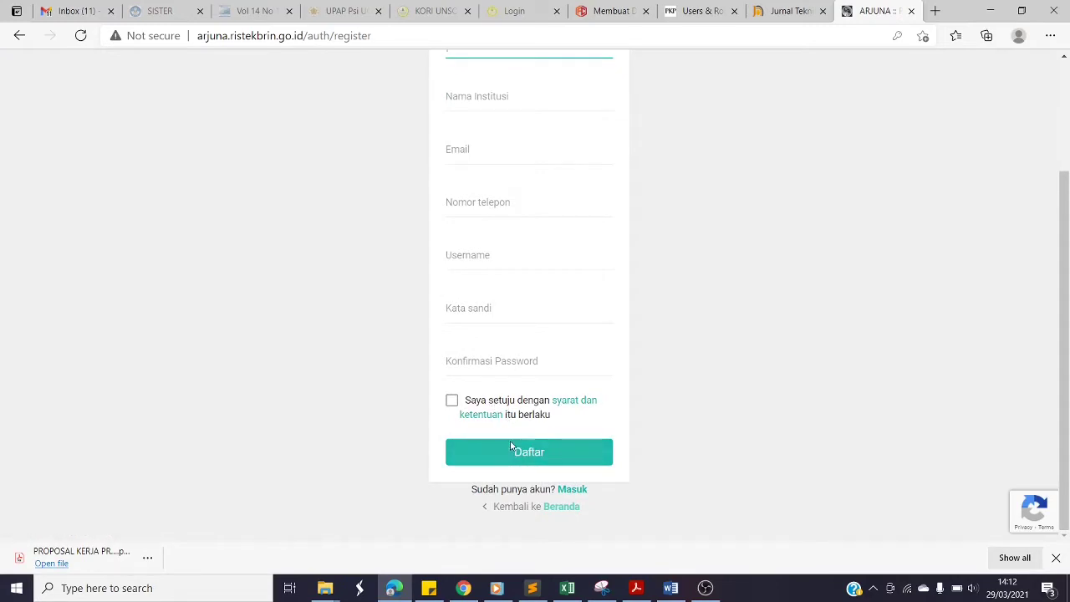
pyautogui.scroll(2, 509, 372)
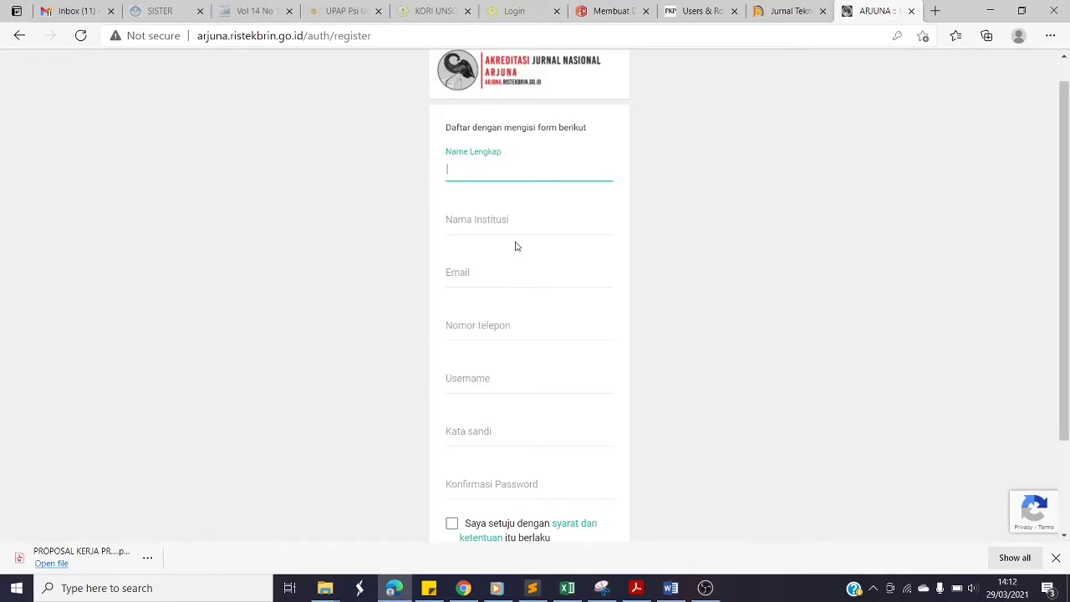
pyautogui.scroll(-2, 557, 308)
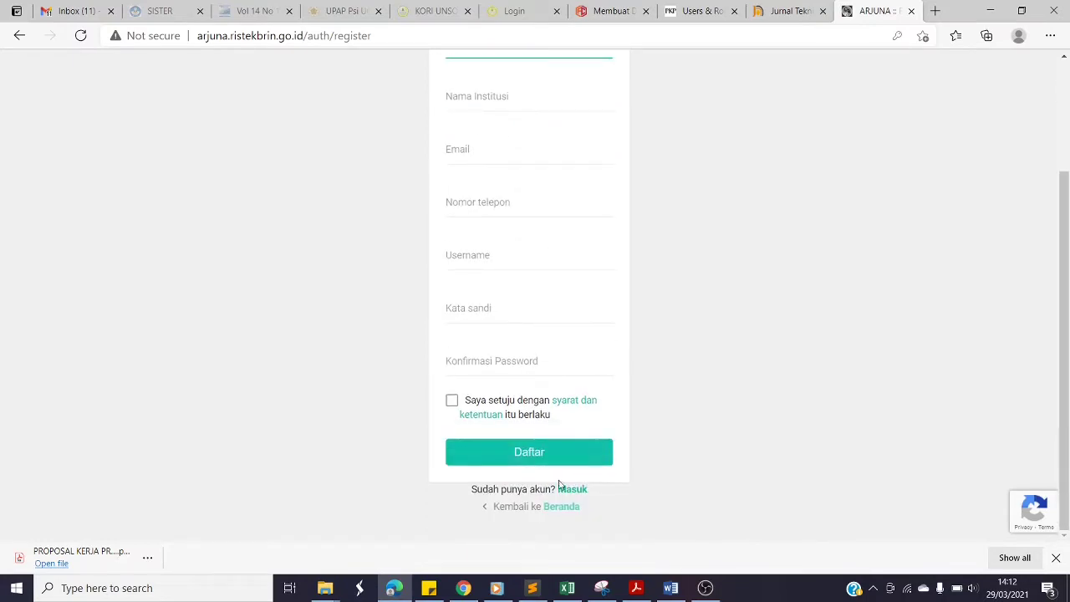
pyautogui.click(571, 489)
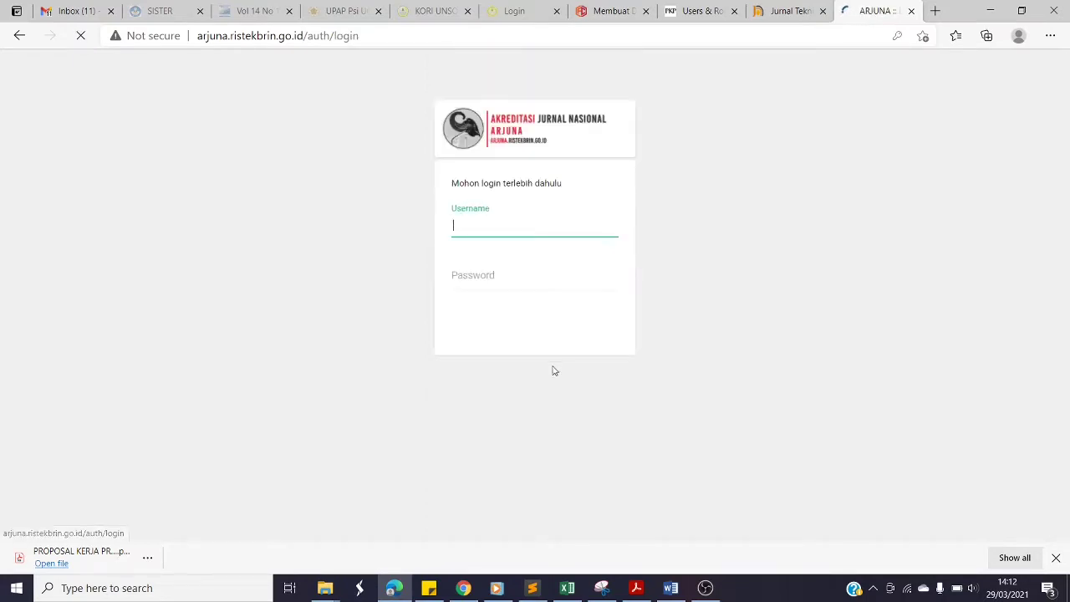
# Log in to the journal's account with the saved username and password
pyautogui.click(482, 226)
pyautogui.click(485, 251)
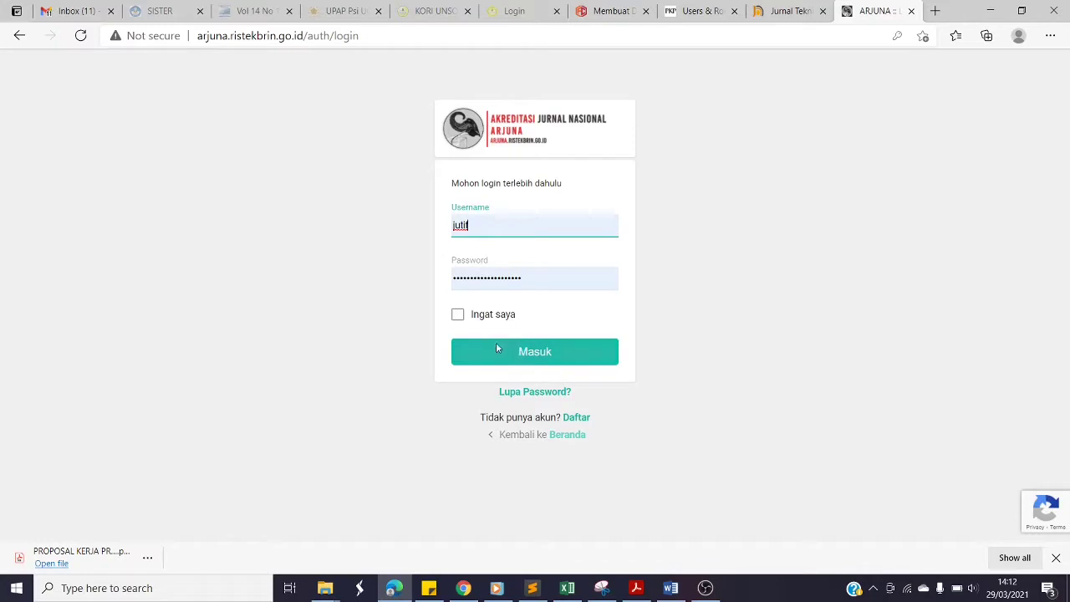
pyautogui.click(476, 317)
pyautogui.click(537, 356)
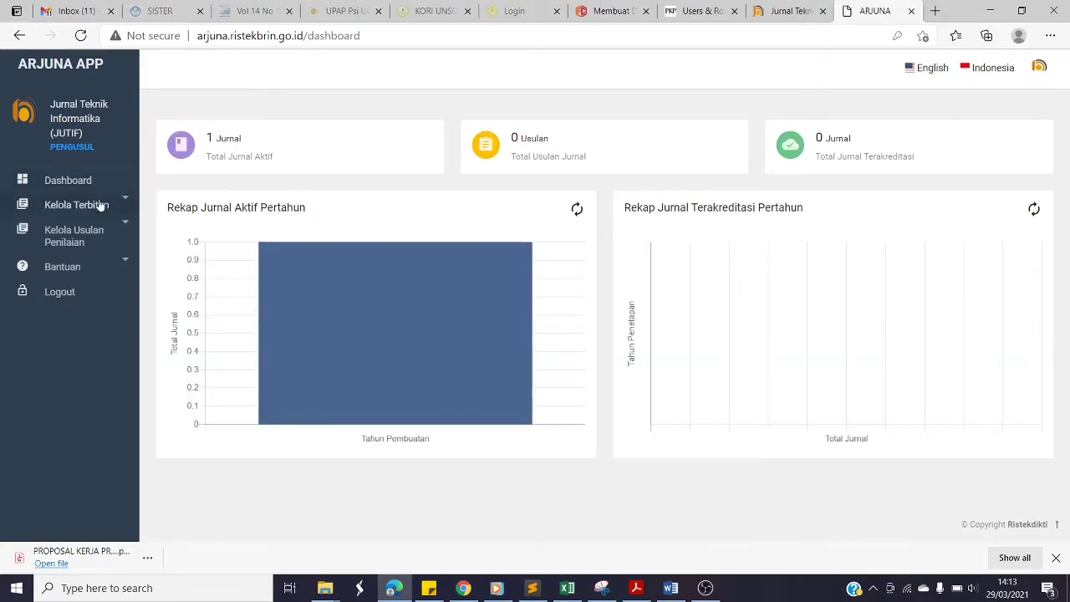
# Open Daftar Terbitan, the list of managed publications
pyautogui.click(100, 206)
pyautogui.click(74, 231)
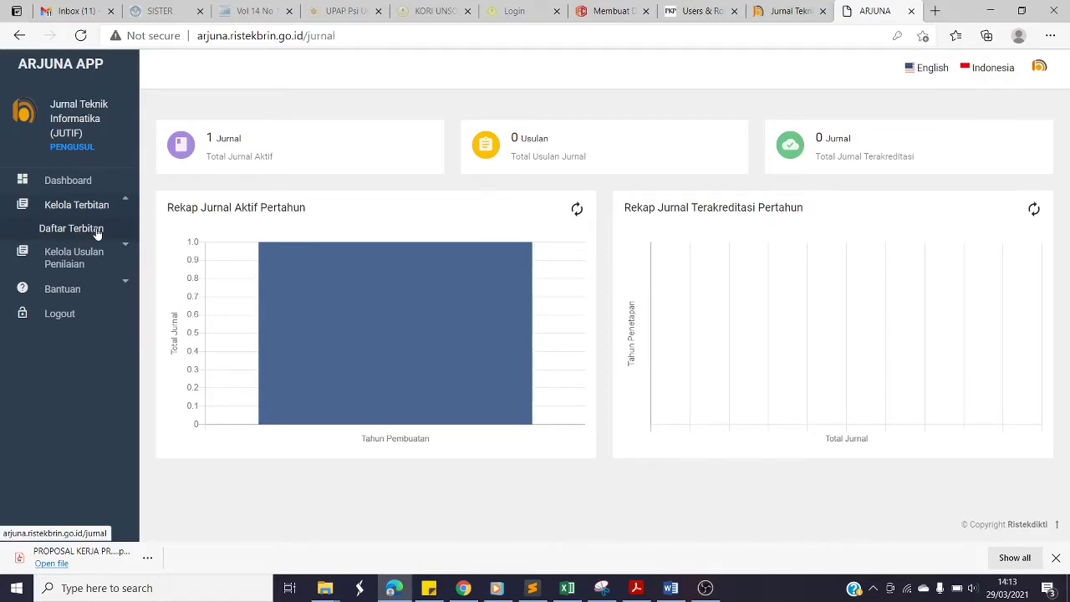
pyautogui.click(81, 234)
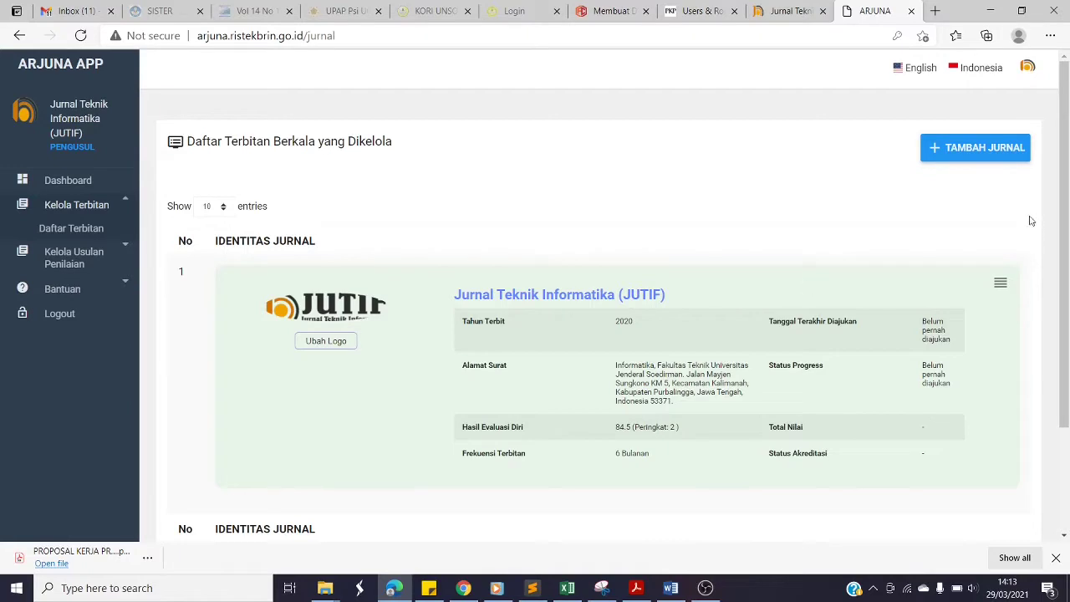
# View the Tambah Jurnal form with its e-ISSN Jurnal Garuda field and return to Daftar Terbitan
pyautogui.click(975, 149)
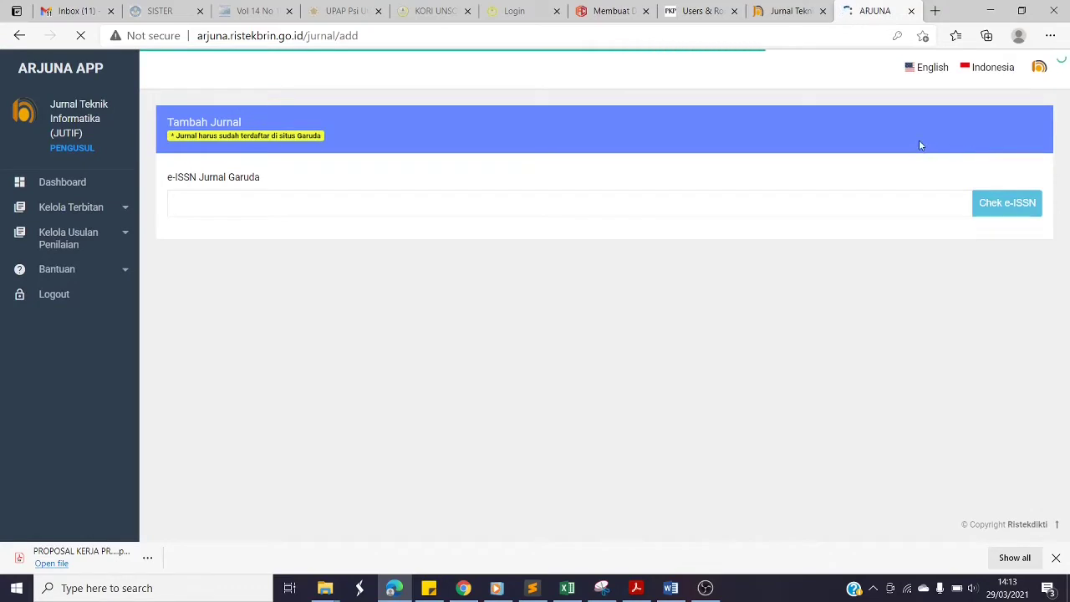
pyautogui.click(282, 200)
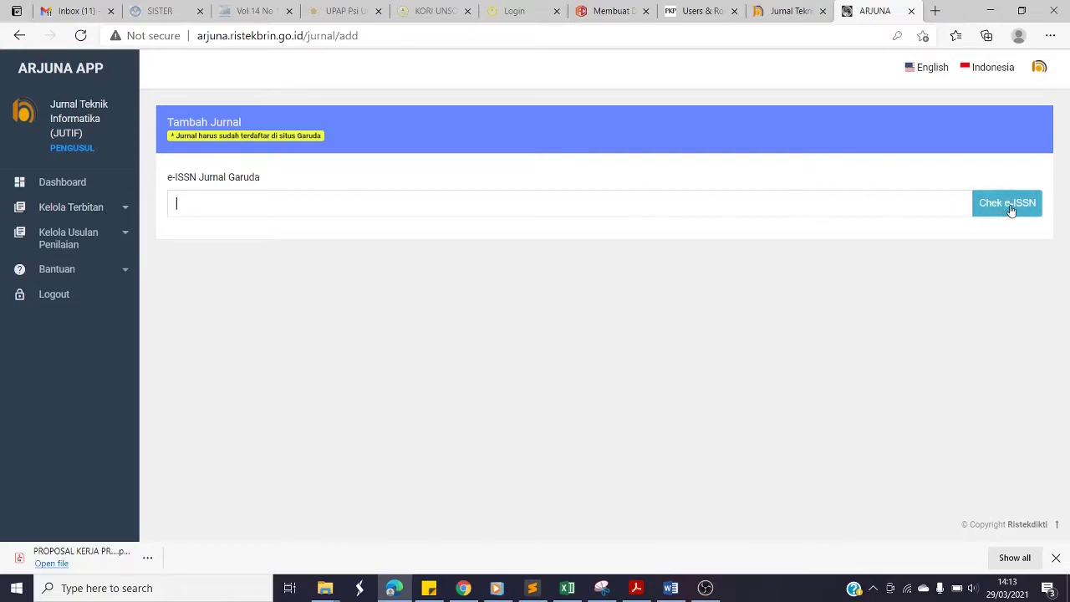
pyautogui.click(104, 209)
pyautogui.click(91, 238)
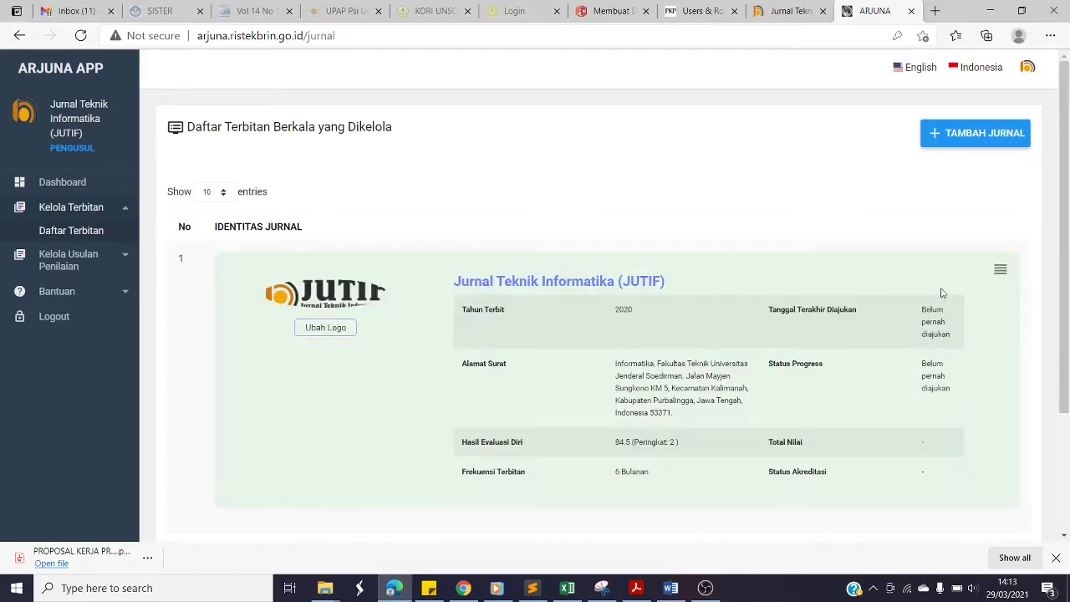
# Review the JUTIF journal's available actions, logo option, self-evaluation result and accreditation status
pyautogui.click(1000, 269)
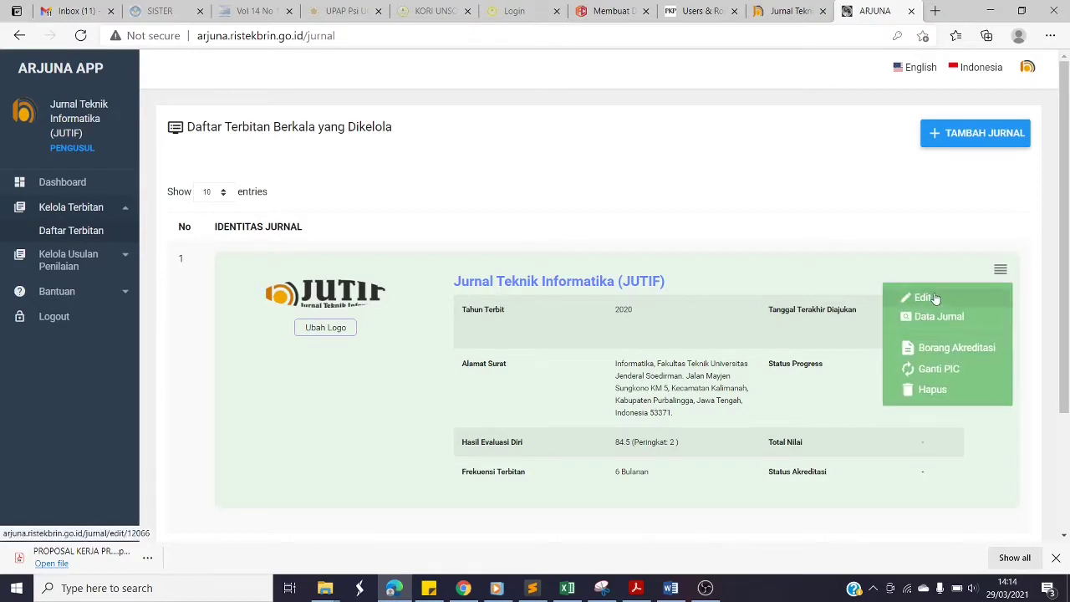
pyautogui.click(559, 337)
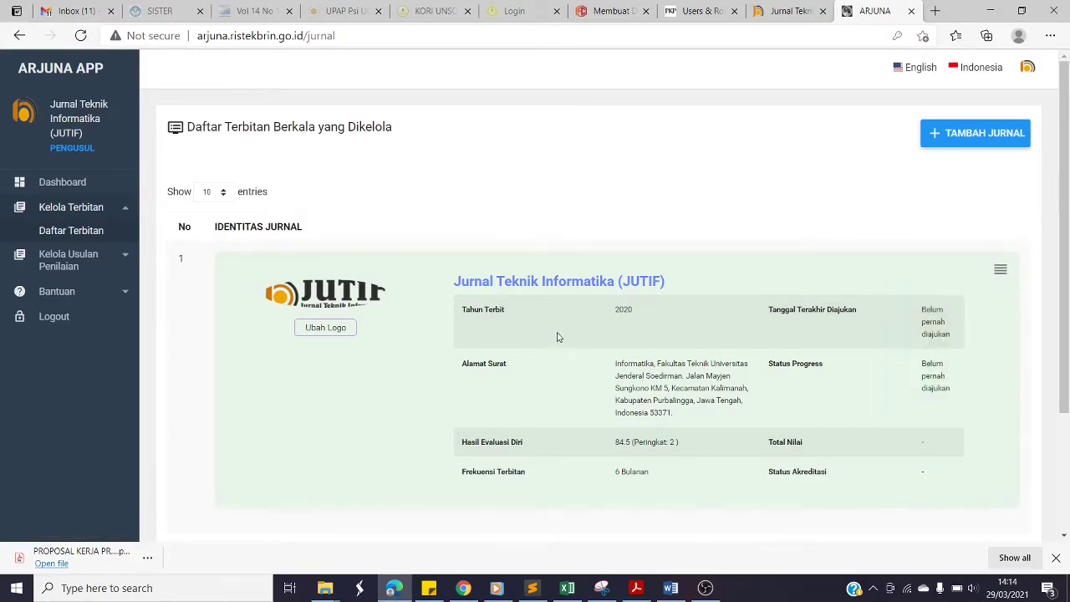
pyautogui.click(331, 327)
pyautogui.scroll(-2, 627, 310)
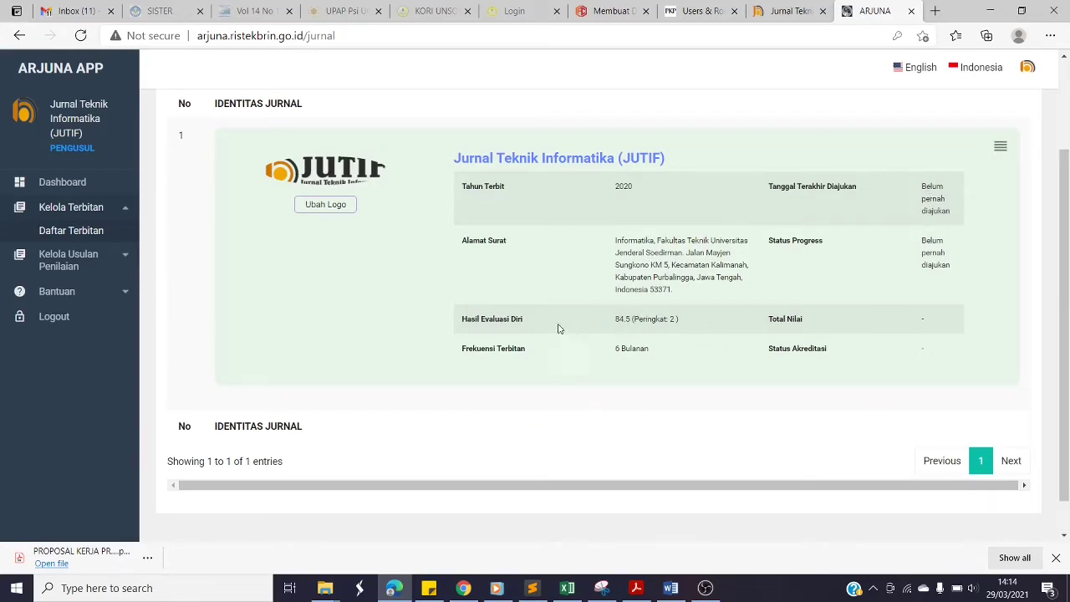
pyautogui.moveTo(472, 318); pyautogui.dragTo(836, 358)
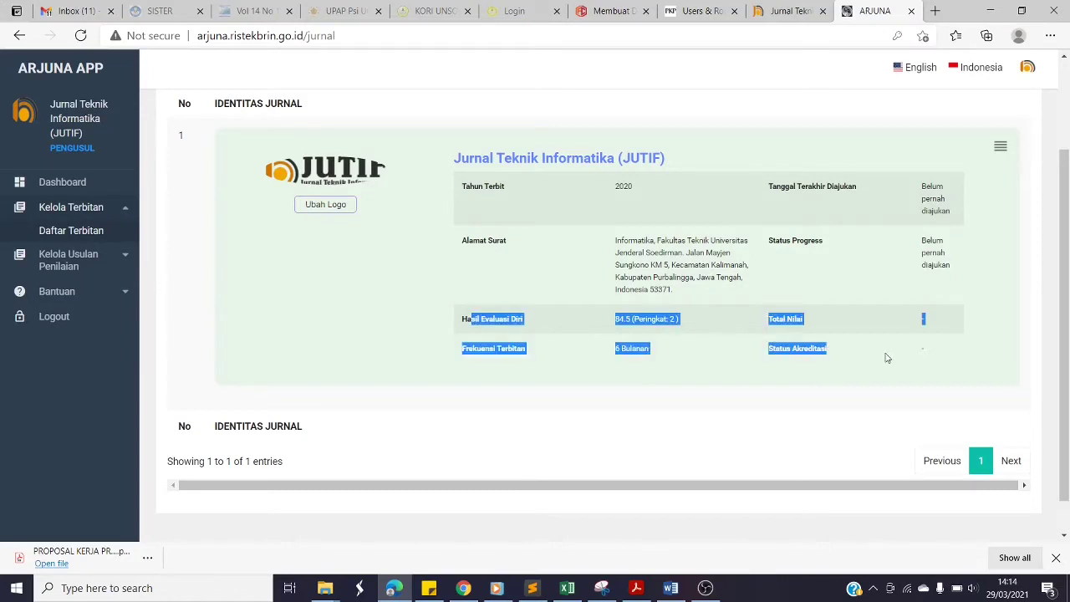
pyautogui.click(559, 317)
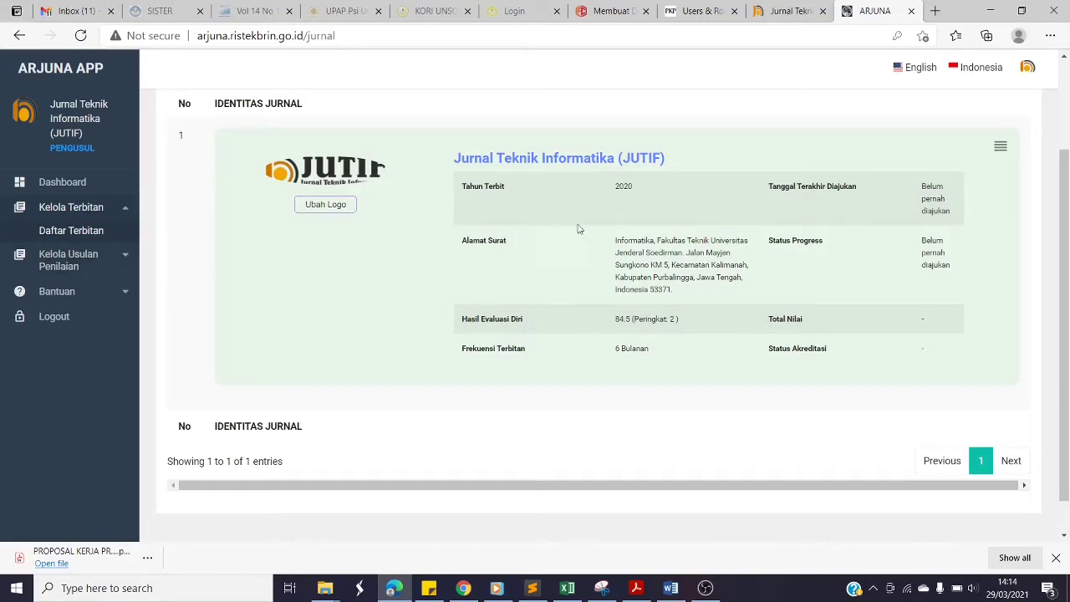
# Open the accreditation form of the Jurnal Teknik Informatika (JUTIF) entry in Draft Usulan Akreditasi
pyautogui.click(71, 262)
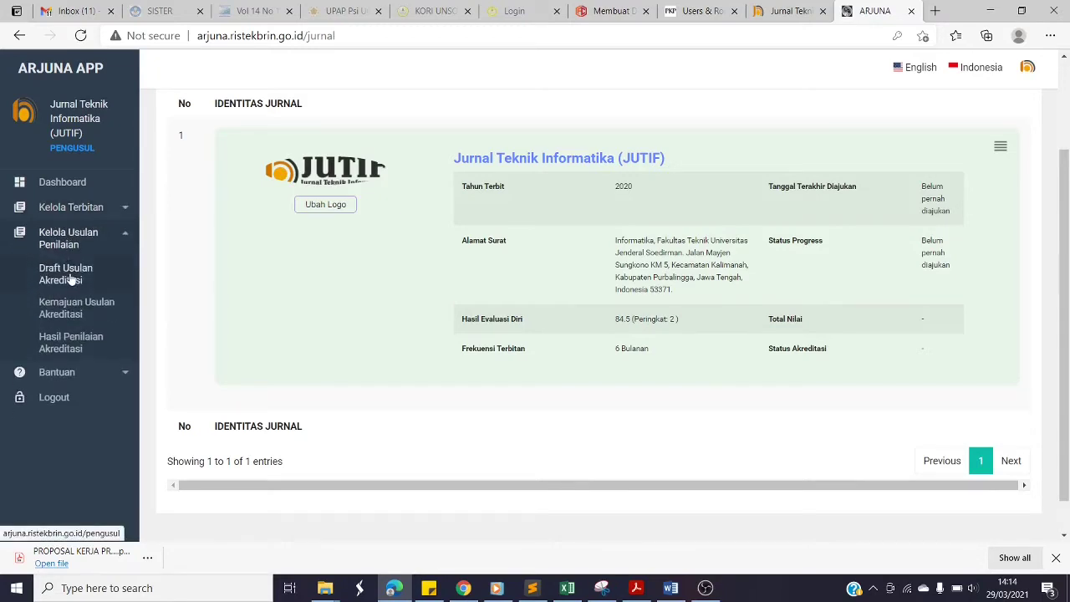
pyautogui.click(71, 279)
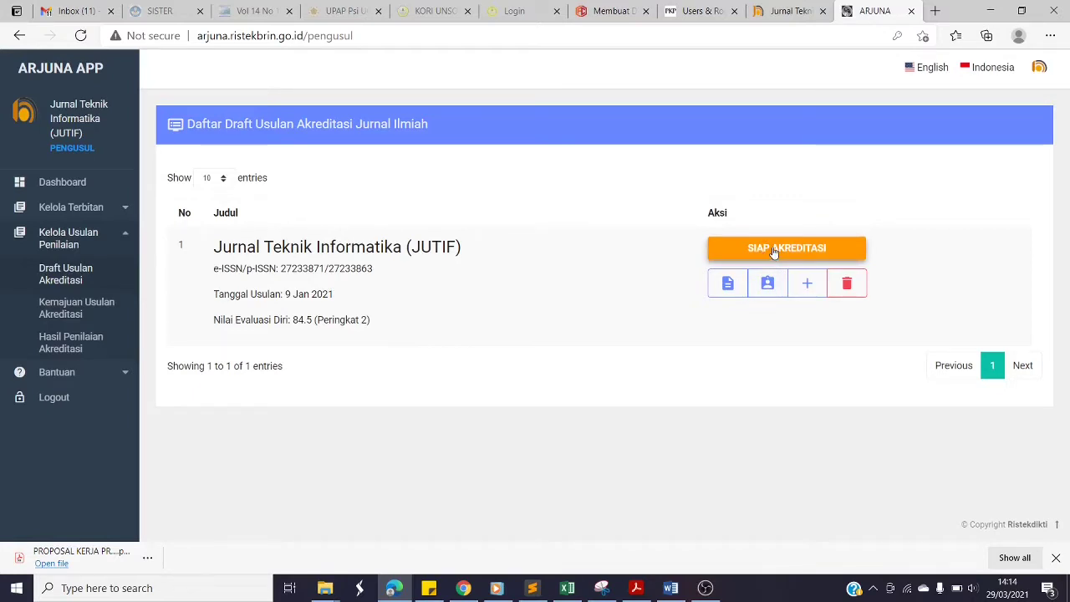
pyautogui.click(726, 287)
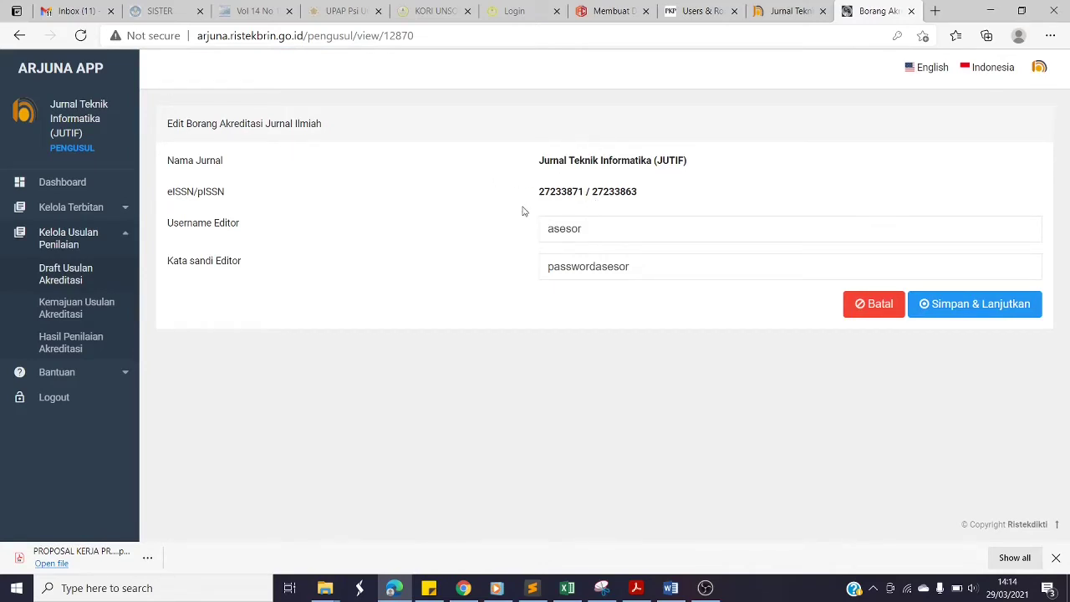
pyautogui.click(586, 230)
# Switch to the journal site's Users & Roles page and add a user with username tes, filling in the required details and password
pyautogui.click(701, 11)
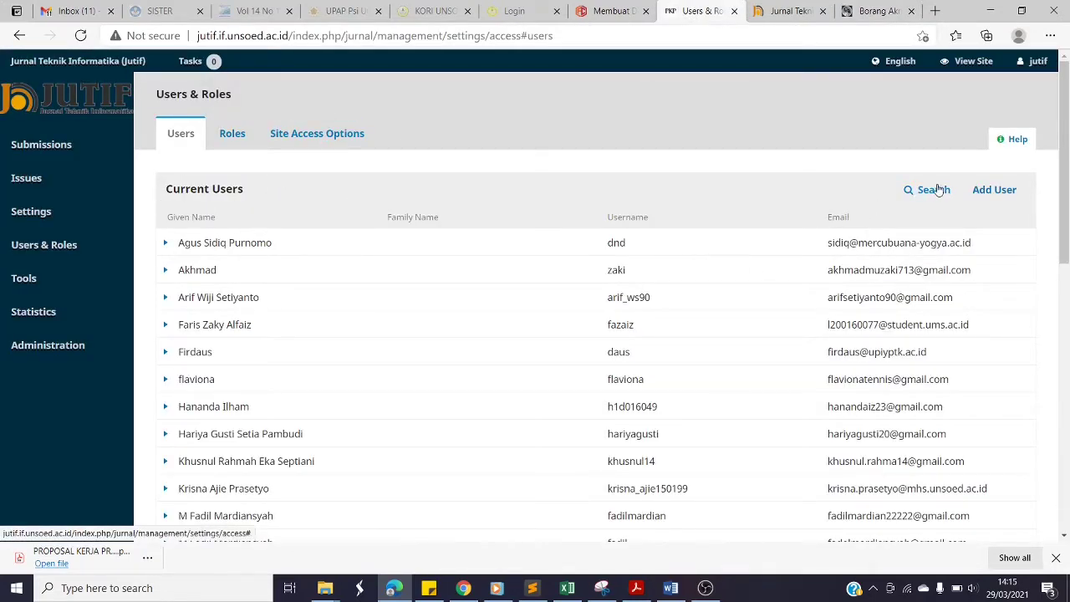
pyautogui.click(986, 191)
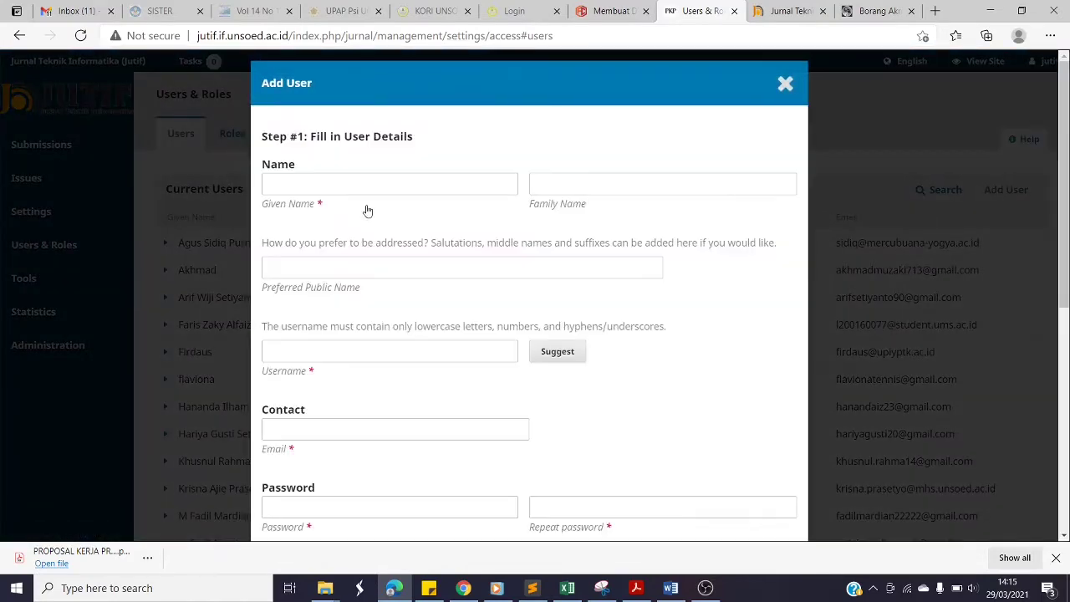
pyautogui.click(347, 187)
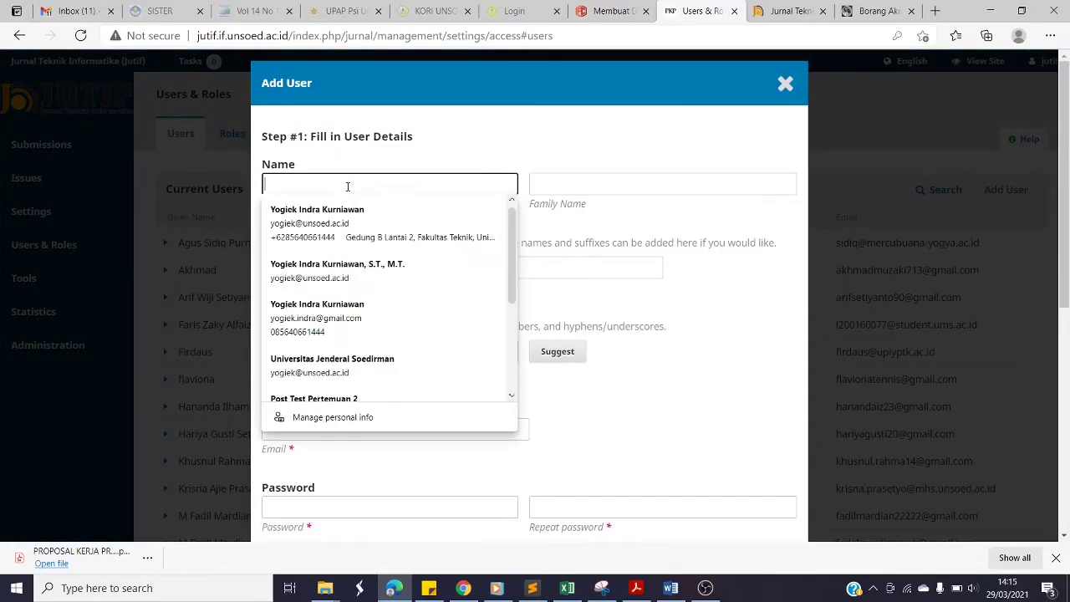
pyautogui.click(577, 153)
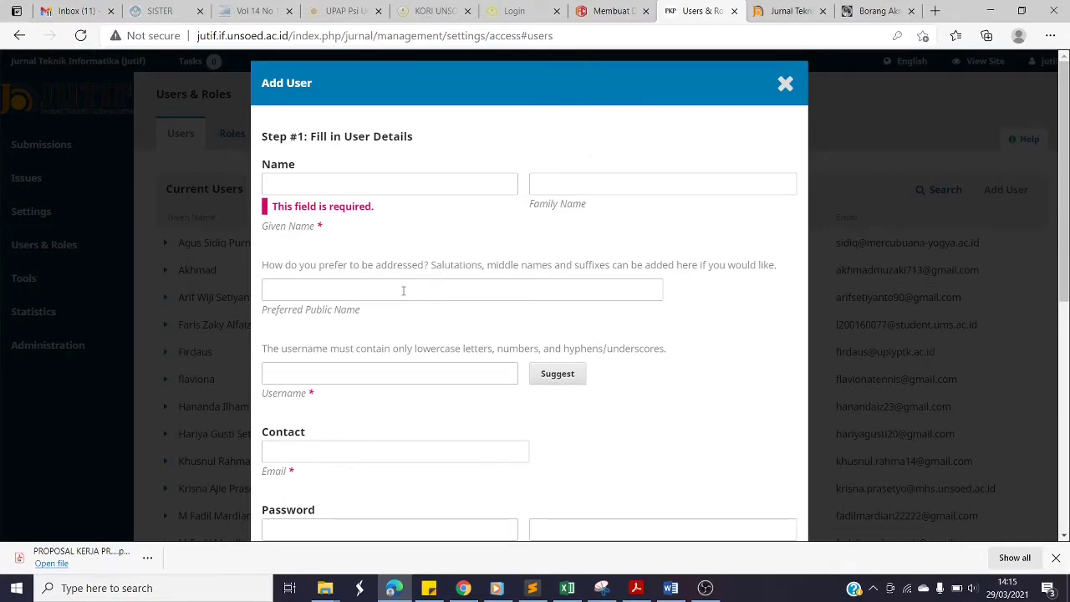
pyautogui.scroll(-15, 380, 281)
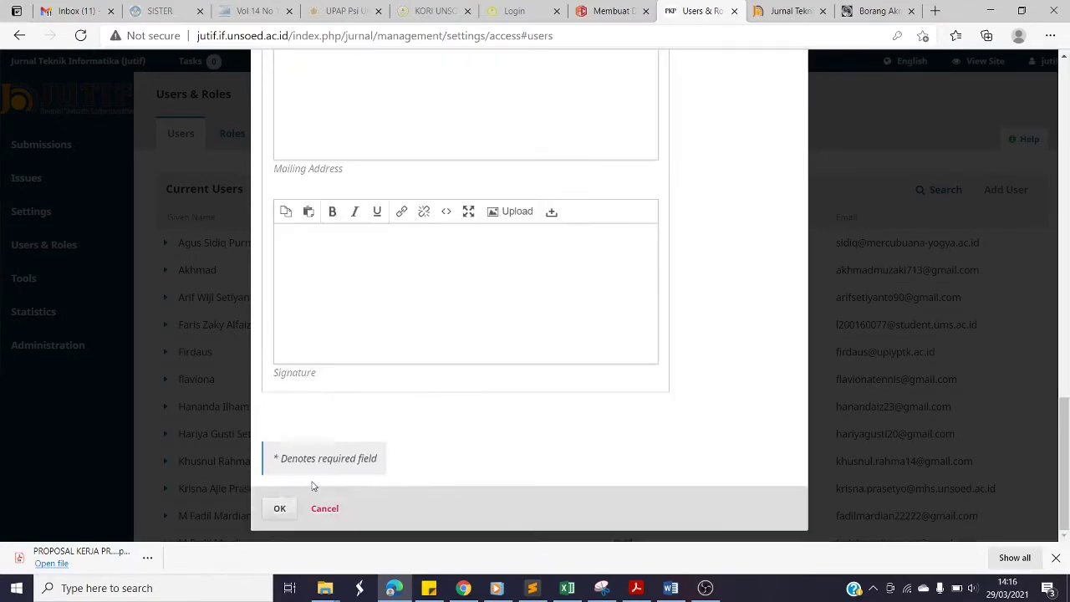
pyautogui.click(279, 506)
# Decline saving the password in the browser and select the Journal manager role for user tes
pyautogui.scroll(3, 658, 372)
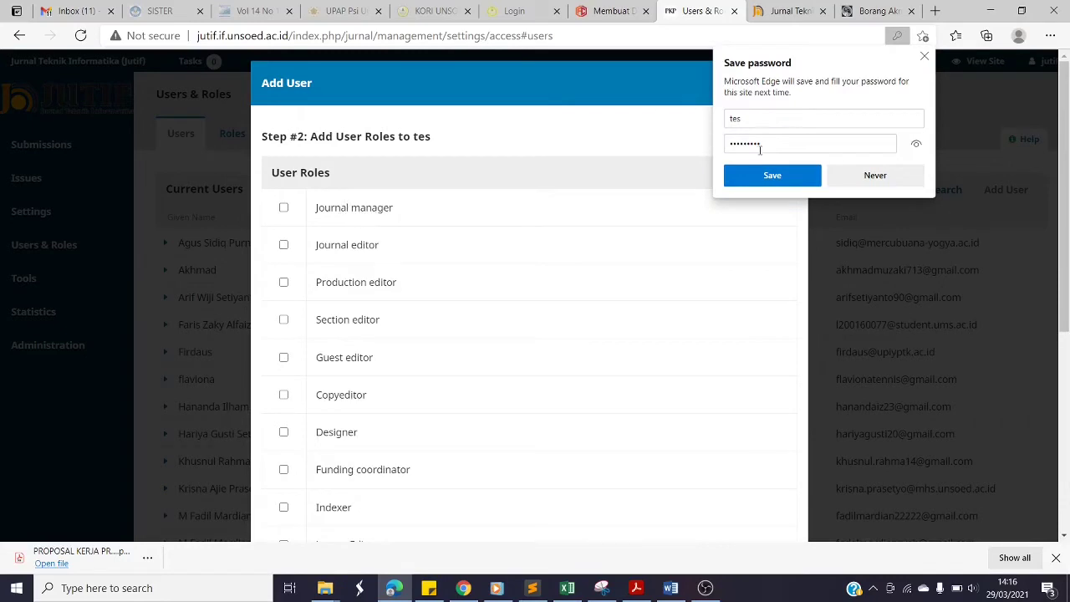
pyautogui.click(923, 56)
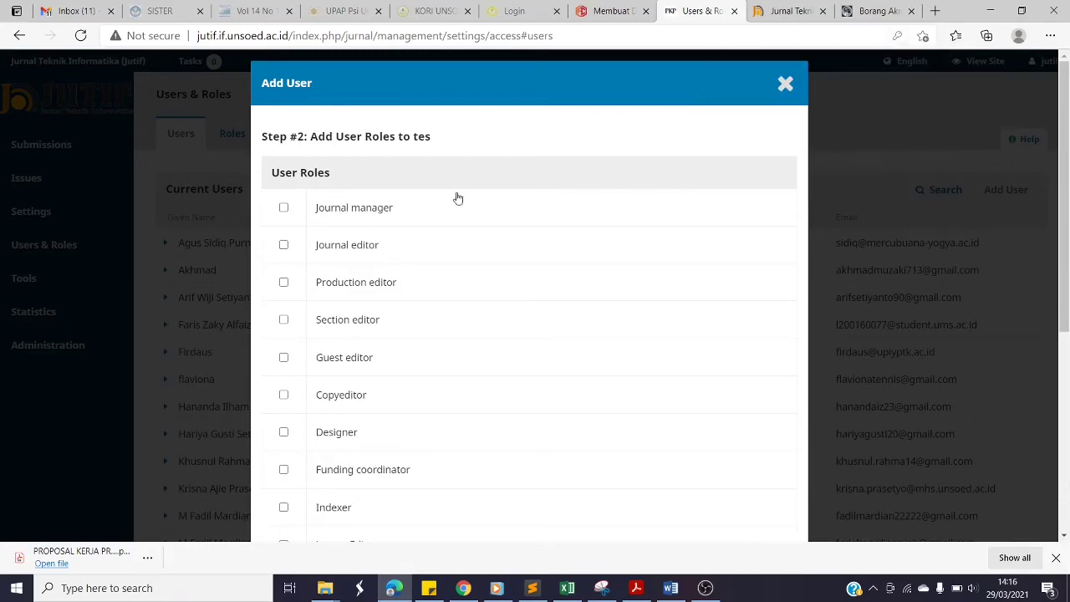
pyautogui.click(283, 209)
pyautogui.scroll(-5, 327, 331)
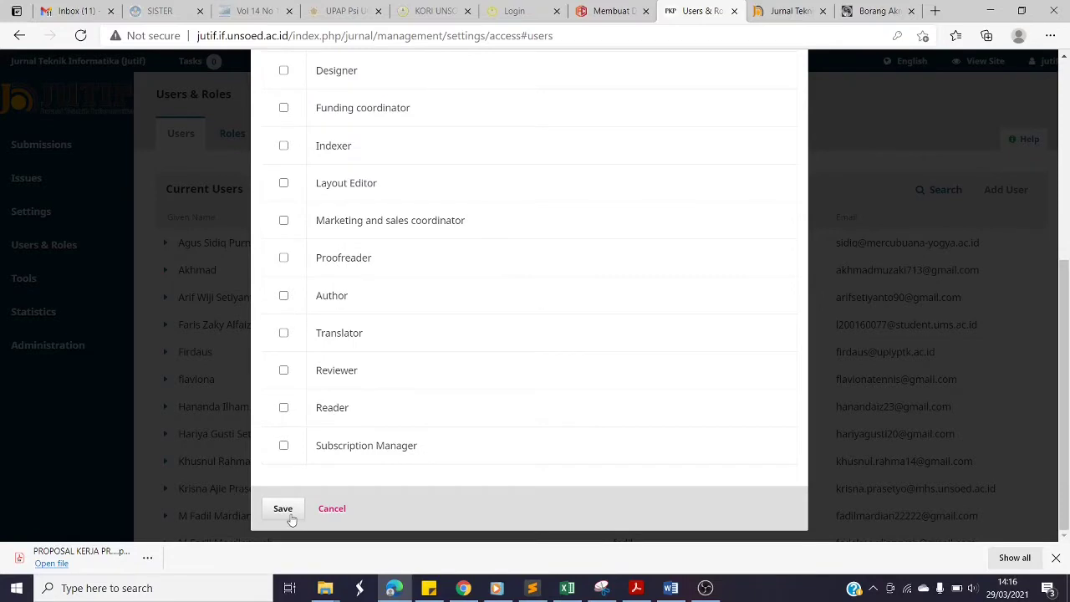
# Return to the ARJUNA accreditation form, check the editor username and password fields, and save the form
pyautogui.click(789, 11)
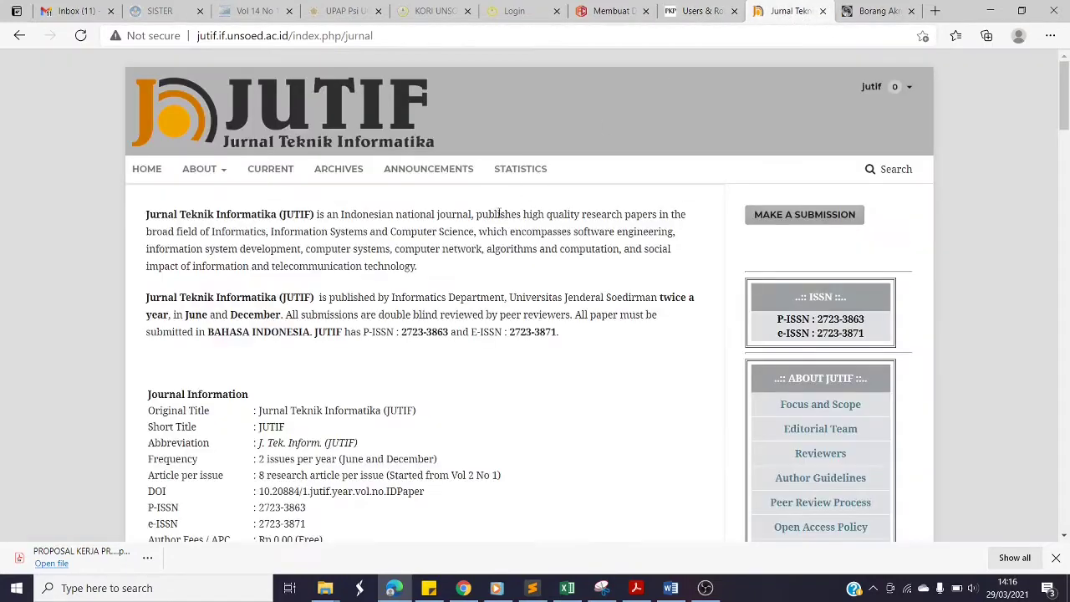
pyautogui.click(876, 11)
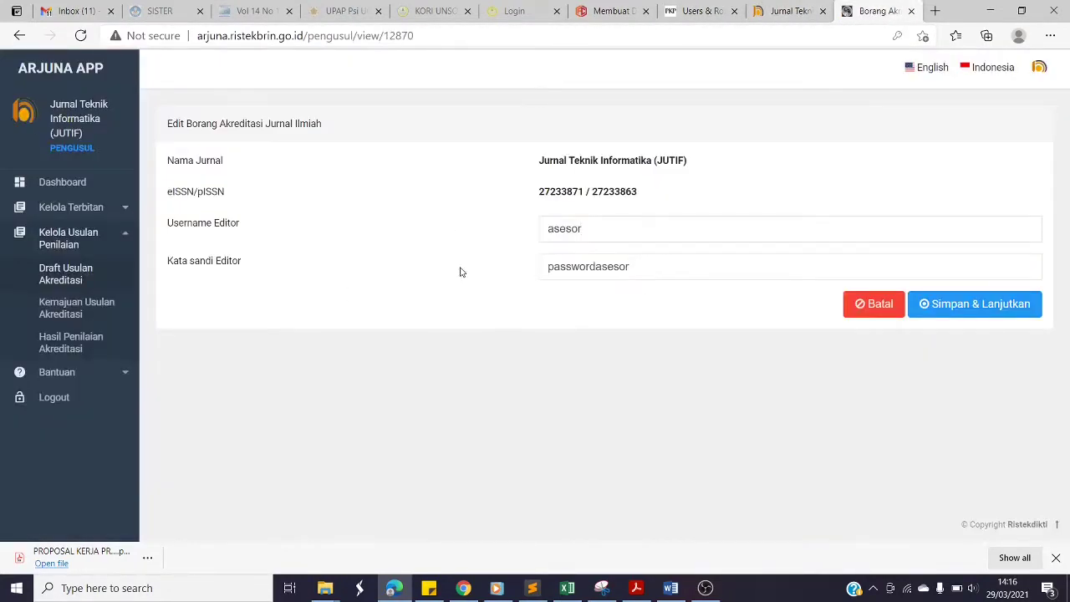
pyautogui.moveTo(600, 233); pyautogui.dragTo(544, 230)
pyautogui.click(653, 269)
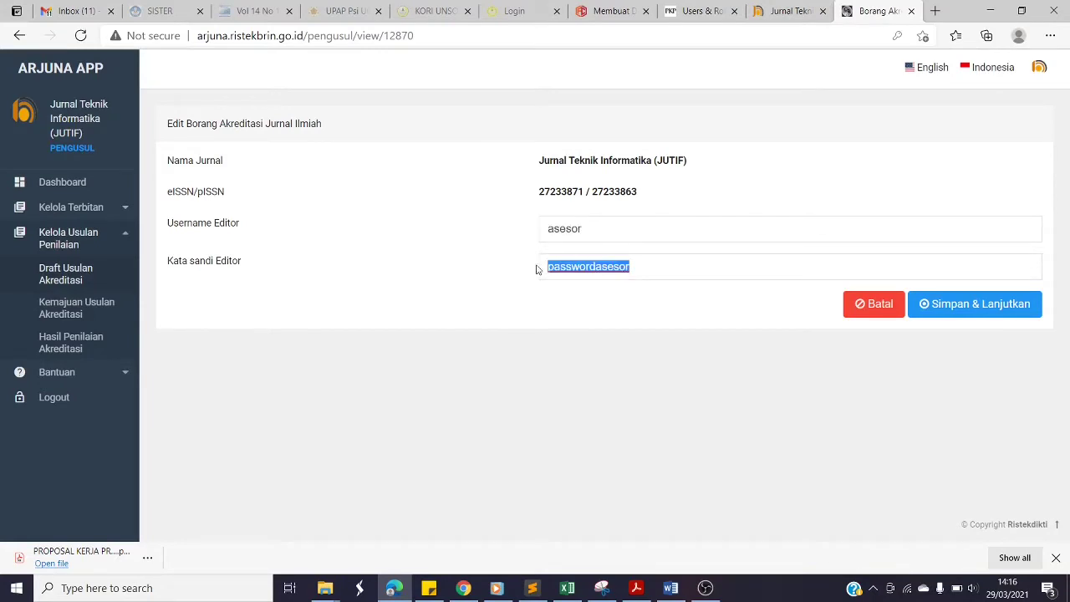
pyautogui.click(967, 306)
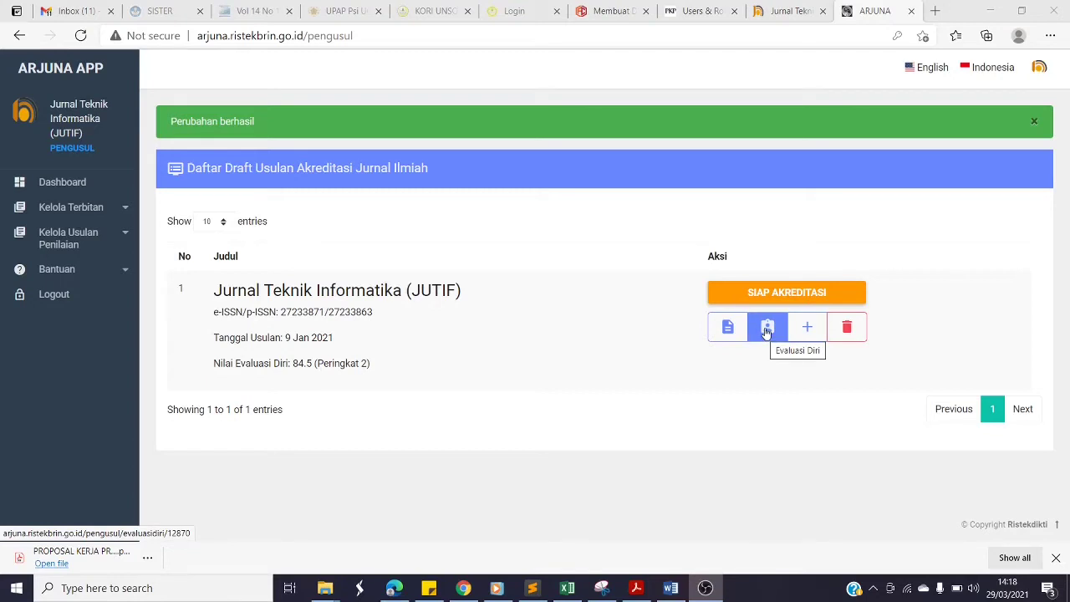
# Open the JUTIF draft's Evaluasi Diri and switch to the Form Cek Akreditasi_JUTIF.xlsx workbook in Excel
pyautogui.click(768, 331)
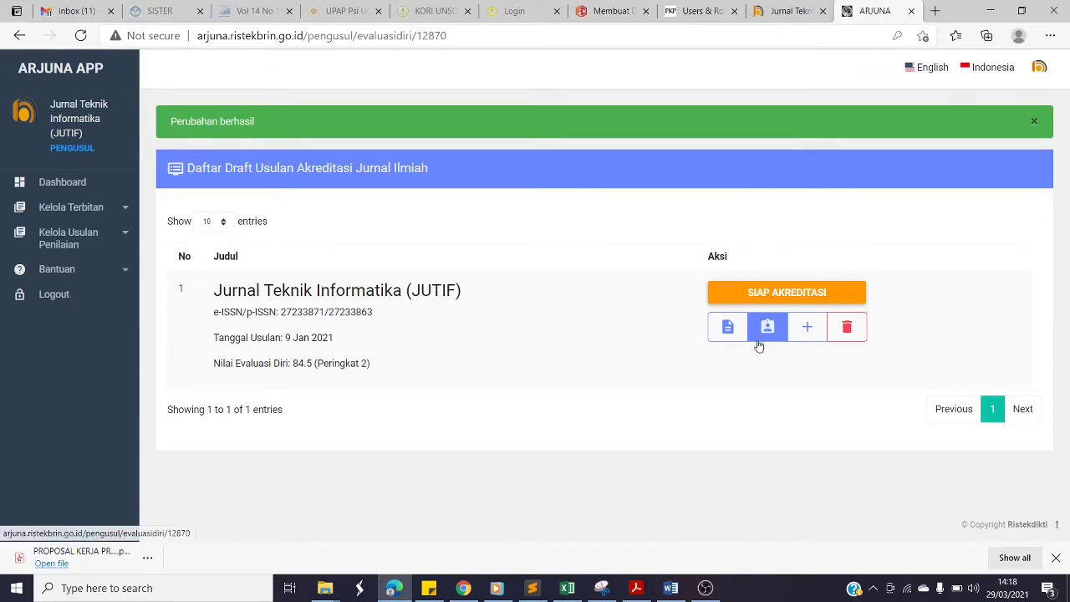
pyautogui.click(569, 589)
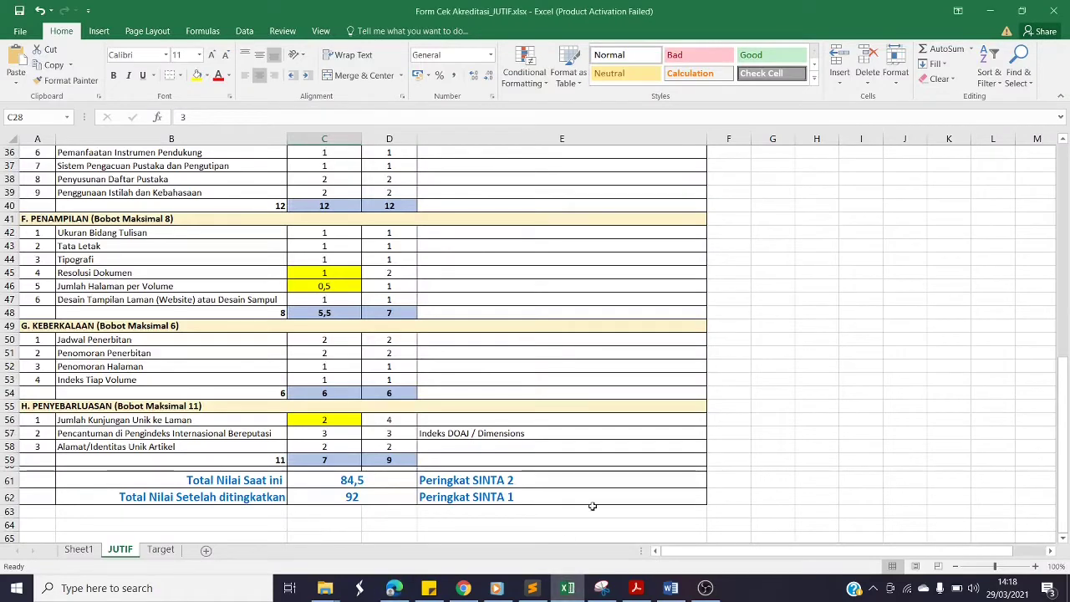
# Examine the blank self-evaluation template on Sheet1, from the Penamaan section down to the score totals
pyautogui.click(79, 549)
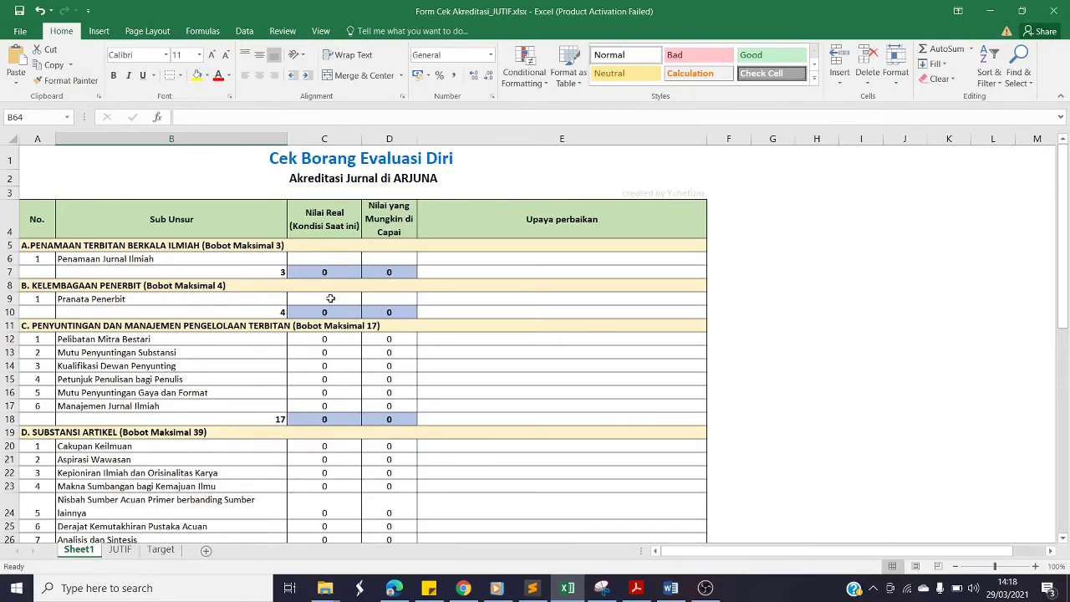
pyautogui.scroll(-12, 330, 298)
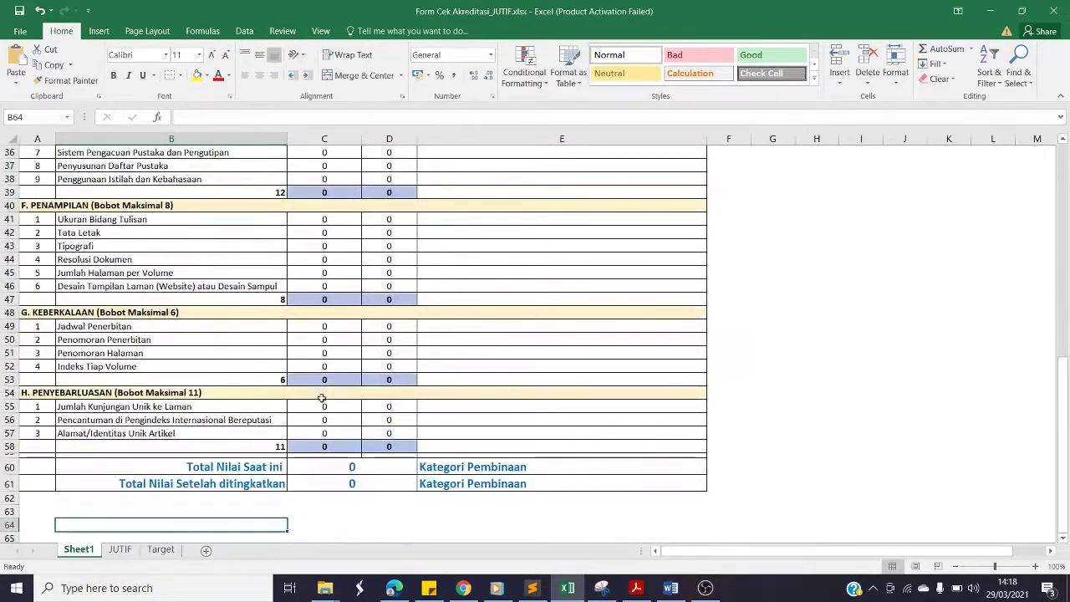
pyautogui.scroll(12, 330, 385)
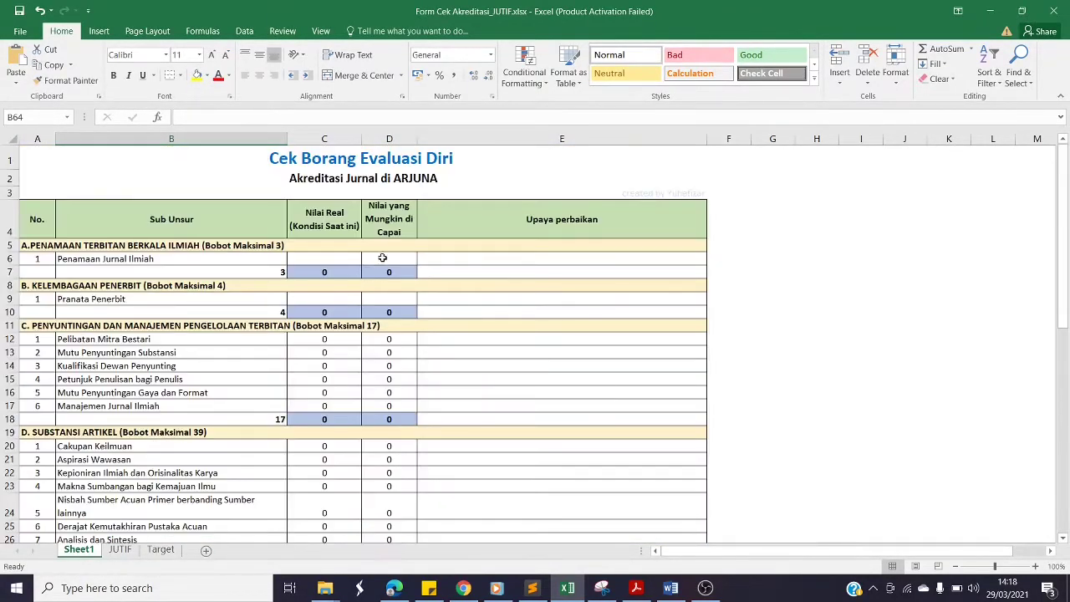
pyautogui.scroll(-8, 389, 267)
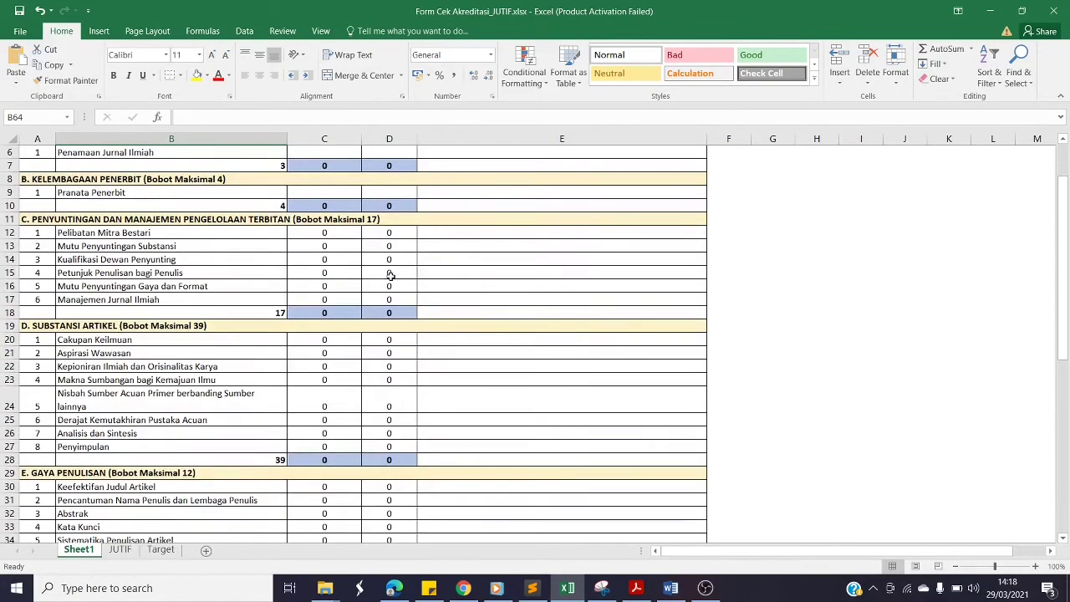
pyautogui.scroll(-3, 389, 262)
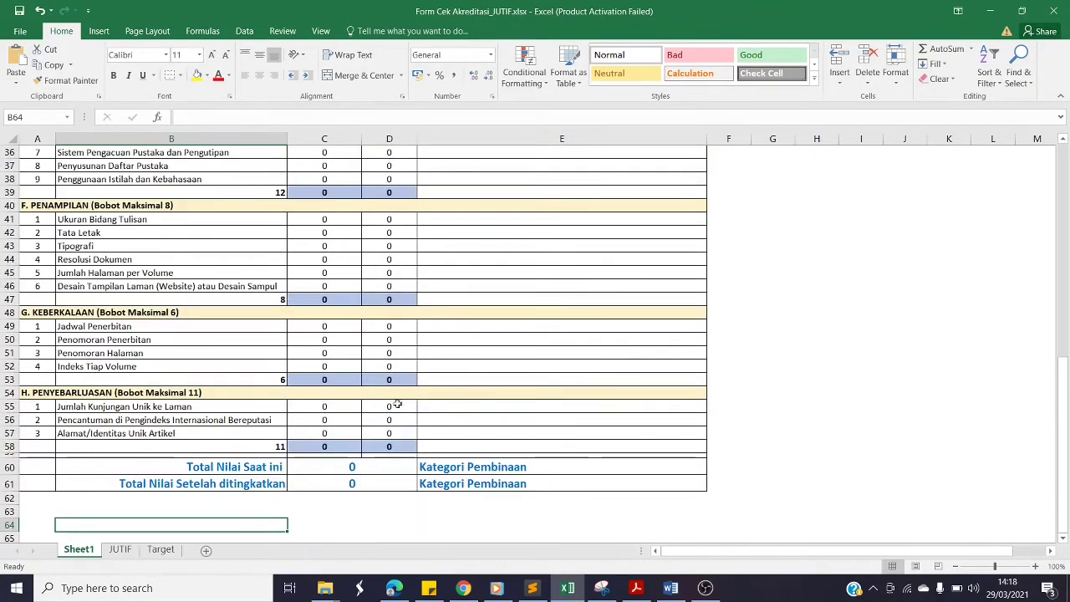
pyautogui.scroll(11, 408, 318)
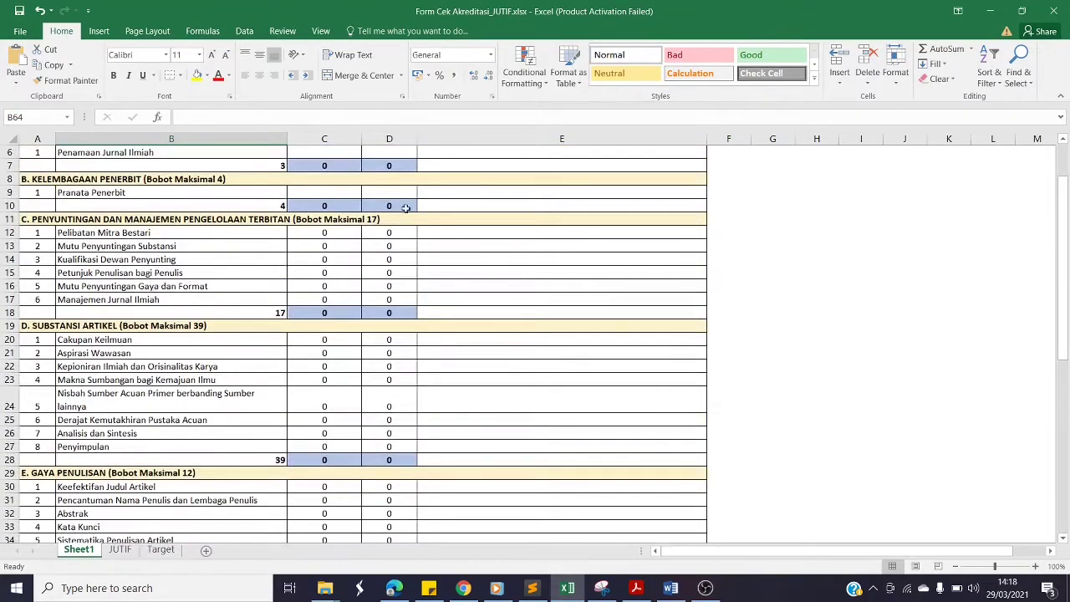
pyautogui.scroll(1, 397, 266)
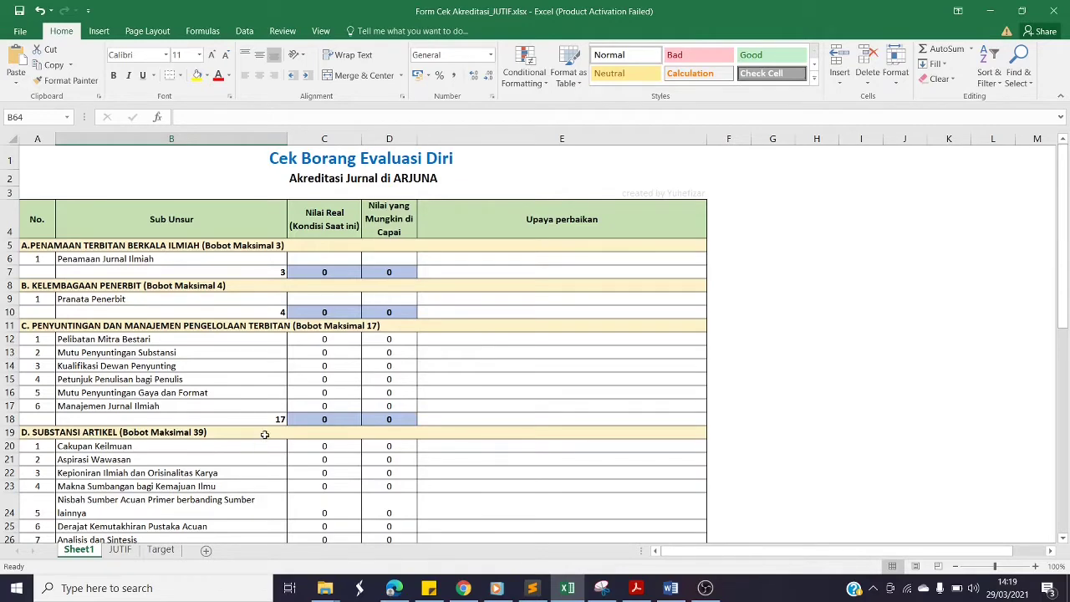
# Review the JUTIF sheet's real and achievable scores for each sub-element, including Cakupan Keilmuan, down to the total scores
pyautogui.click(124, 549)
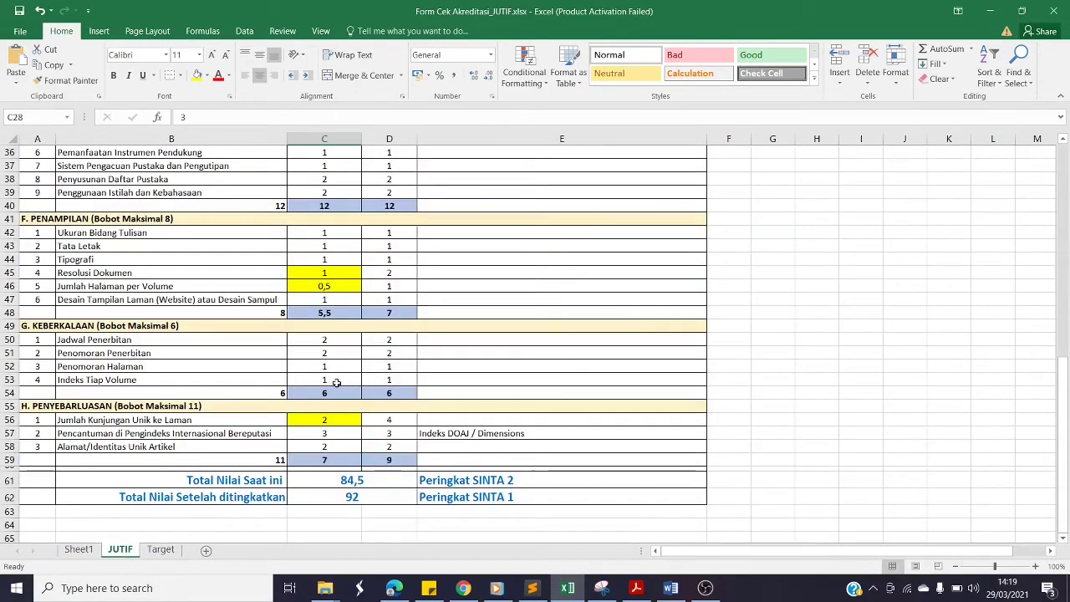
pyautogui.scroll(7, 336, 382)
pyautogui.scroll(5, 336, 382)
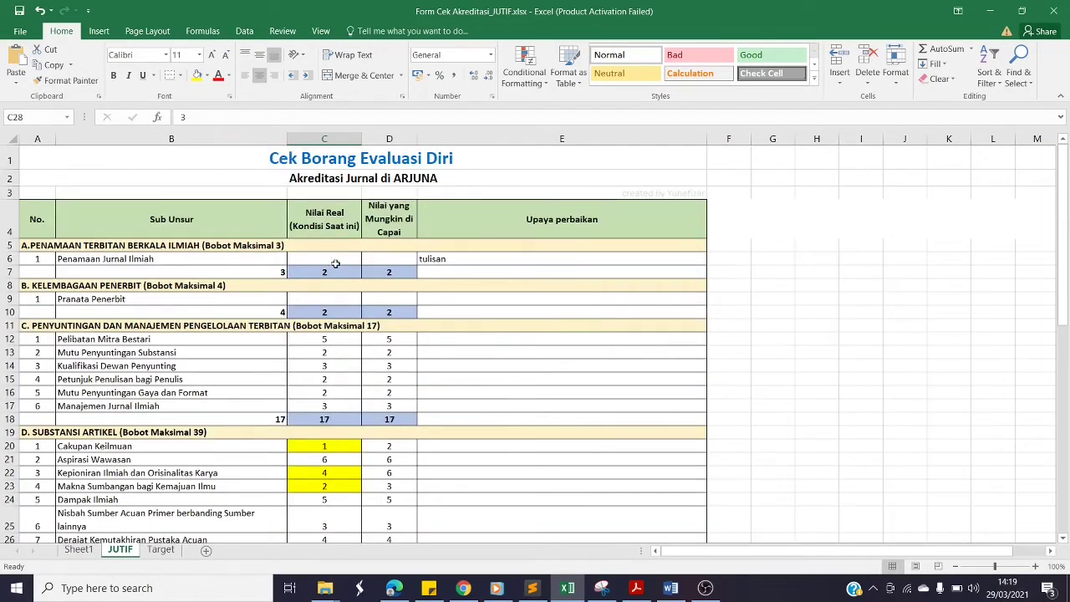
pyautogui.scroll(-2, 330, 337)
pyautogui.click(328, 339)
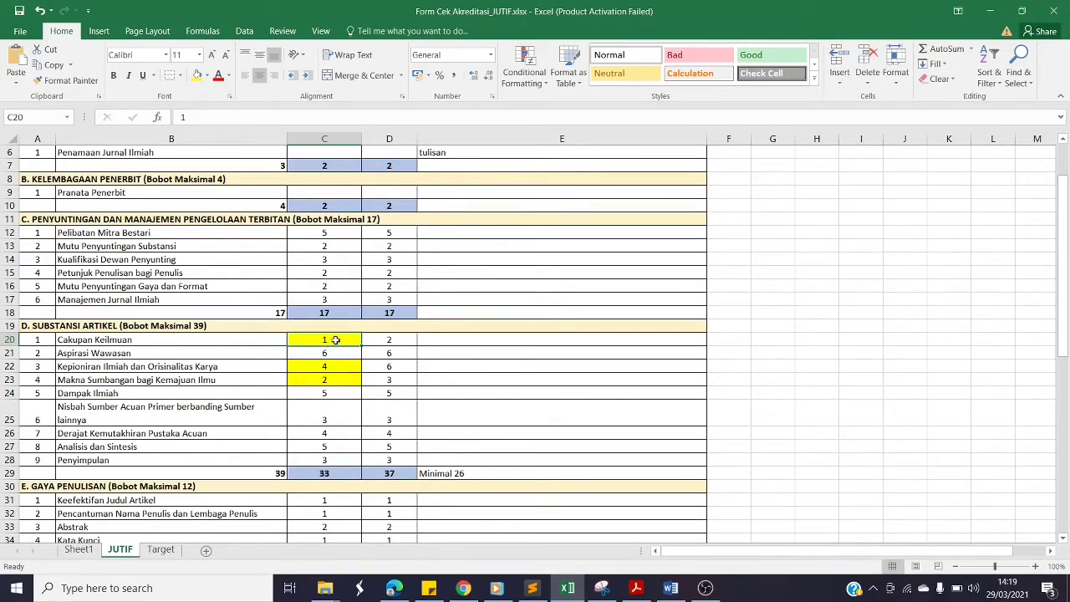
pyautogui.click(389, 342)
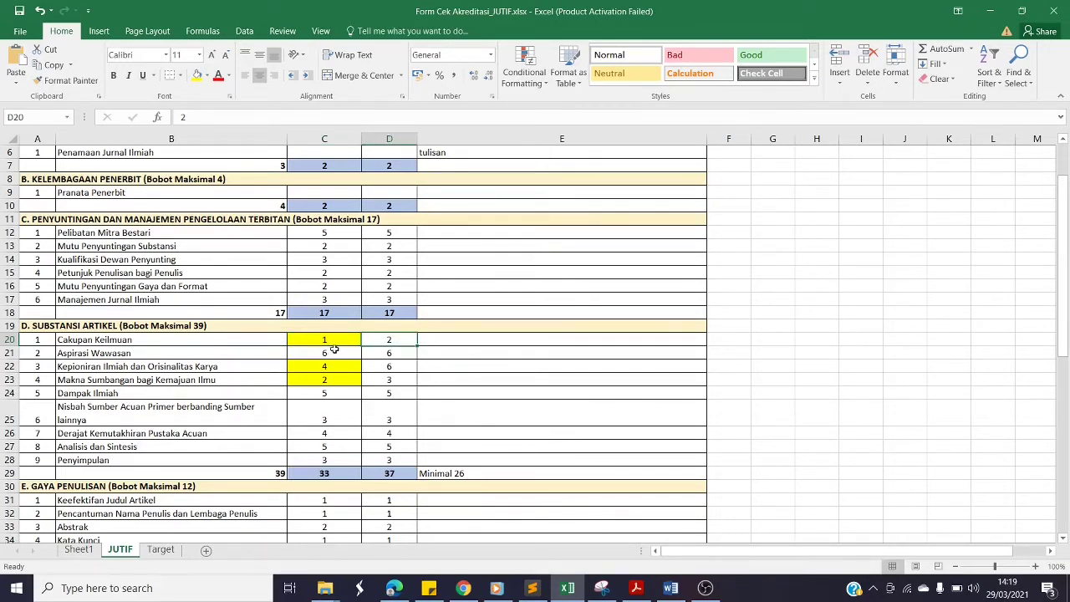
pyautogui.scroll(-12, 331, 358)
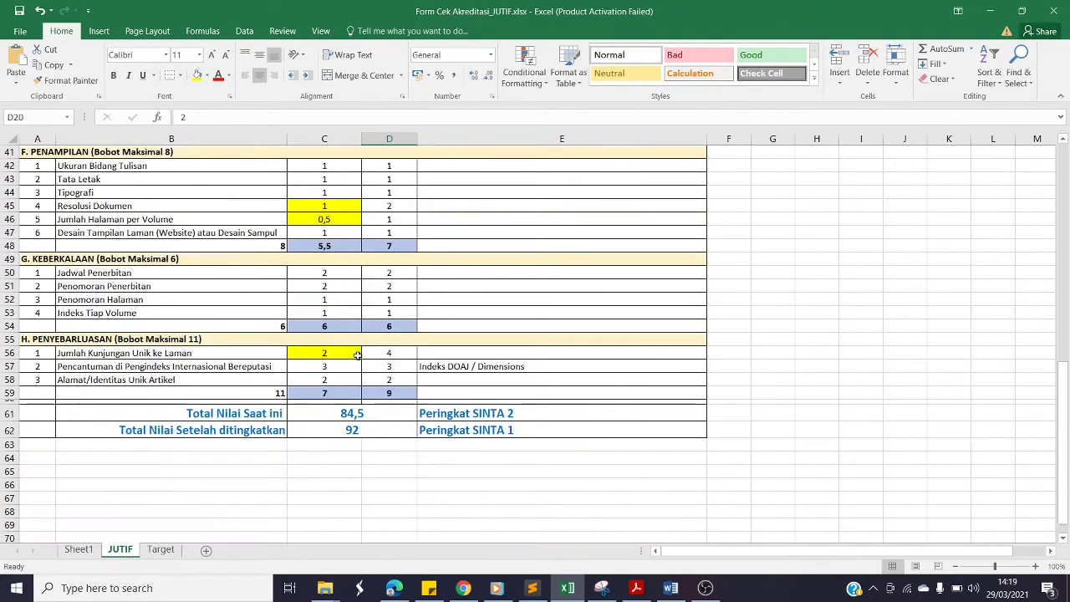
pyautogui.scroll(6, 363, 373)
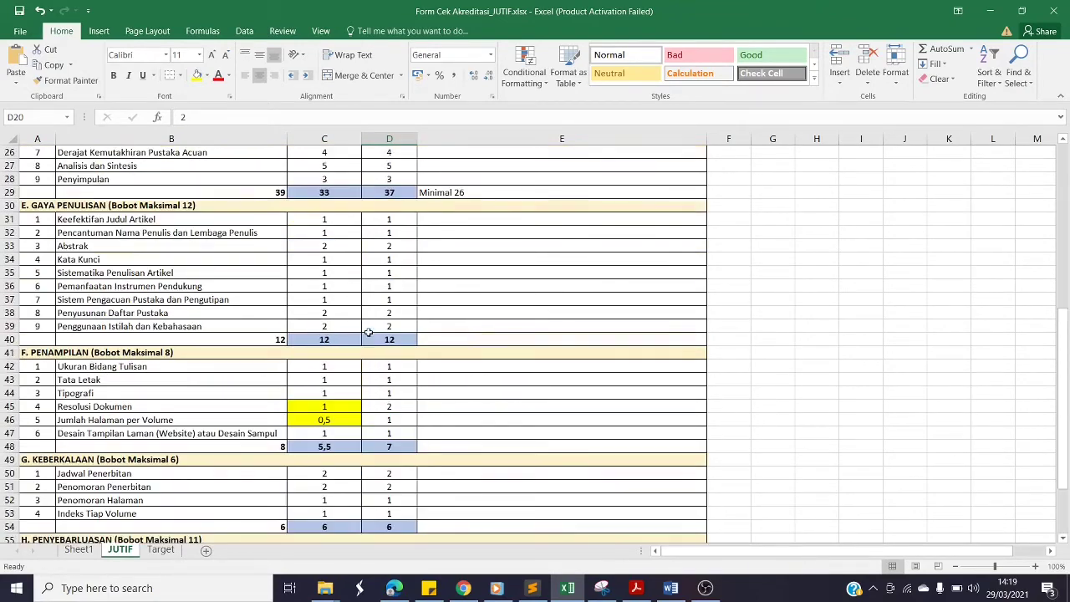
pyautogui.scroll(8, 373, 332)
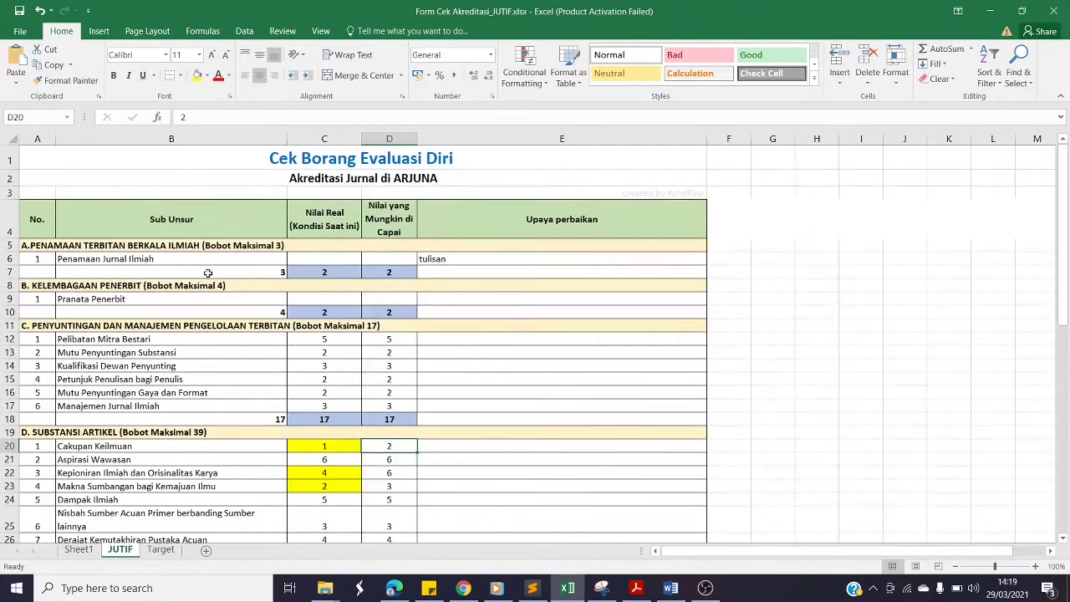
pyautogui.scroll(-13, 212, 273)
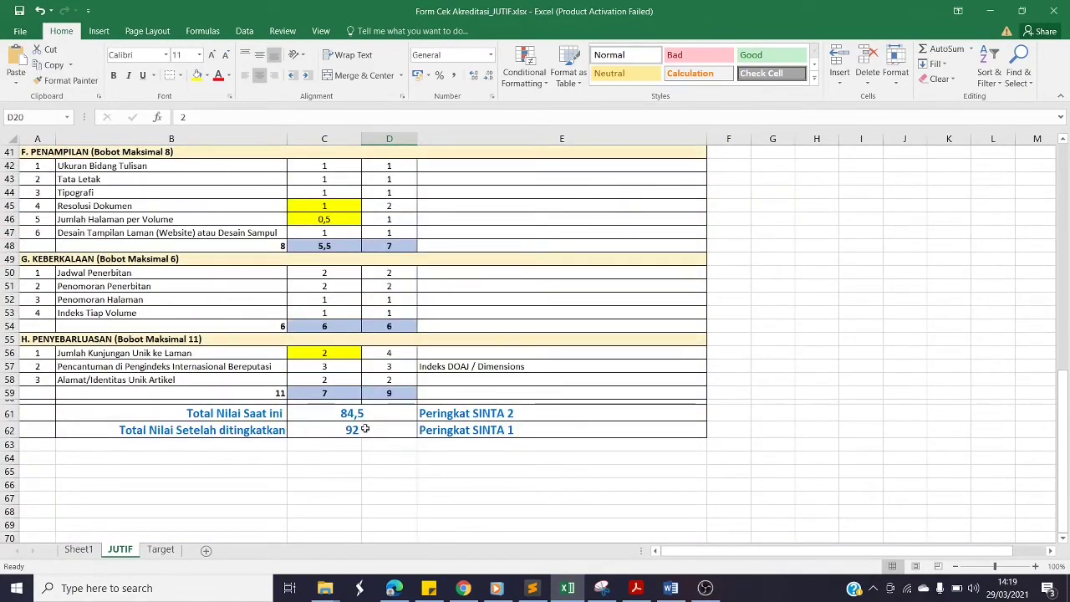
# Switch back to ARJUNA's Evaluasi Diri in the browser and view the Kelembagaan Penerbit and Penyuntingan dan Manajemen Jurnal sections
pyautogui.click(398, 592)
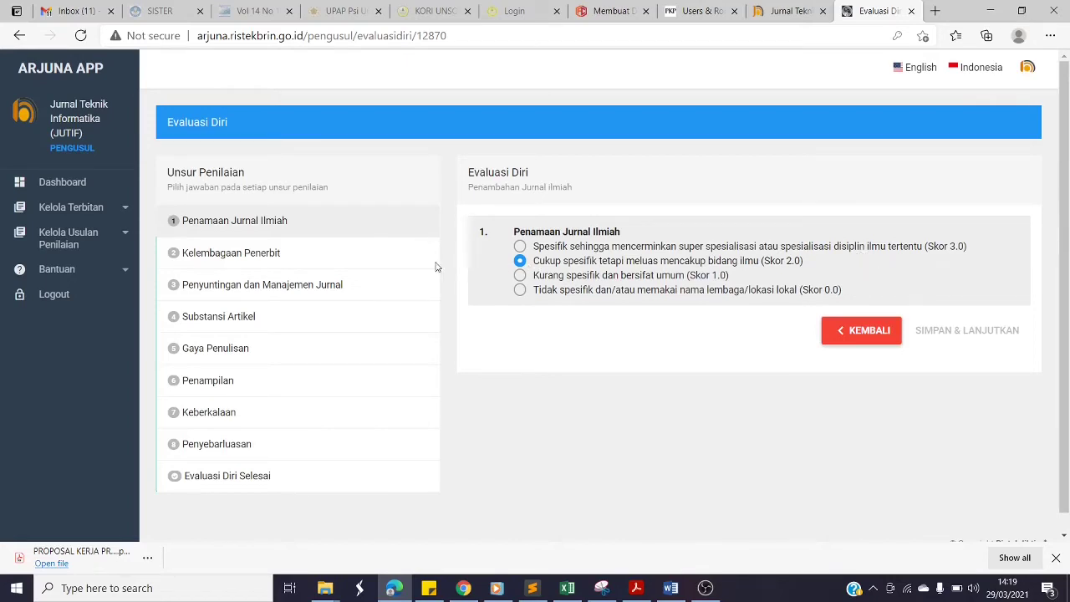
pyautogui.click(228, 257)
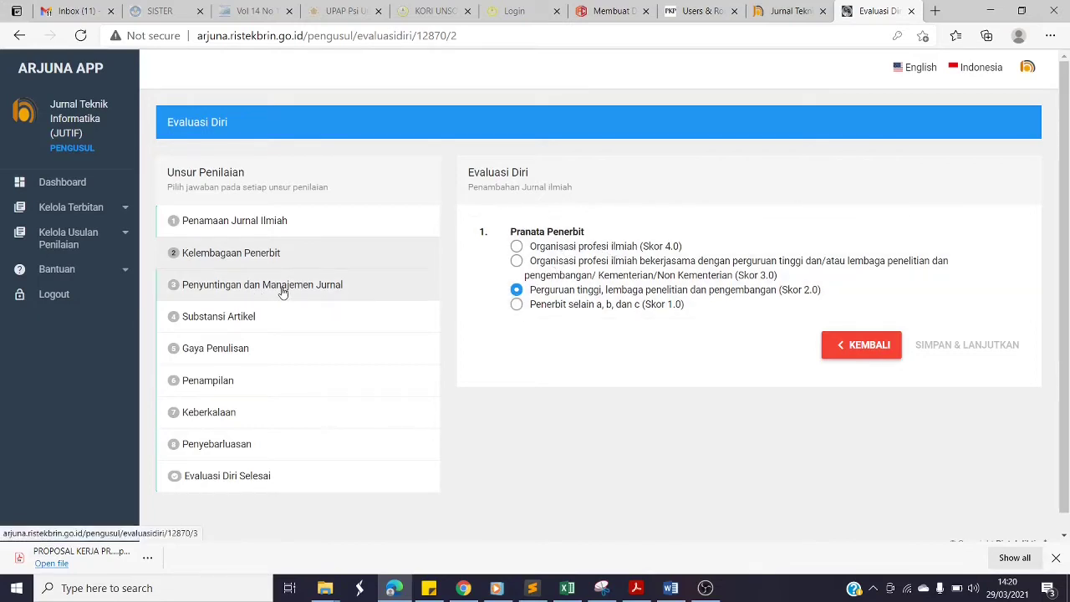
pyautogui.click(282, 290)
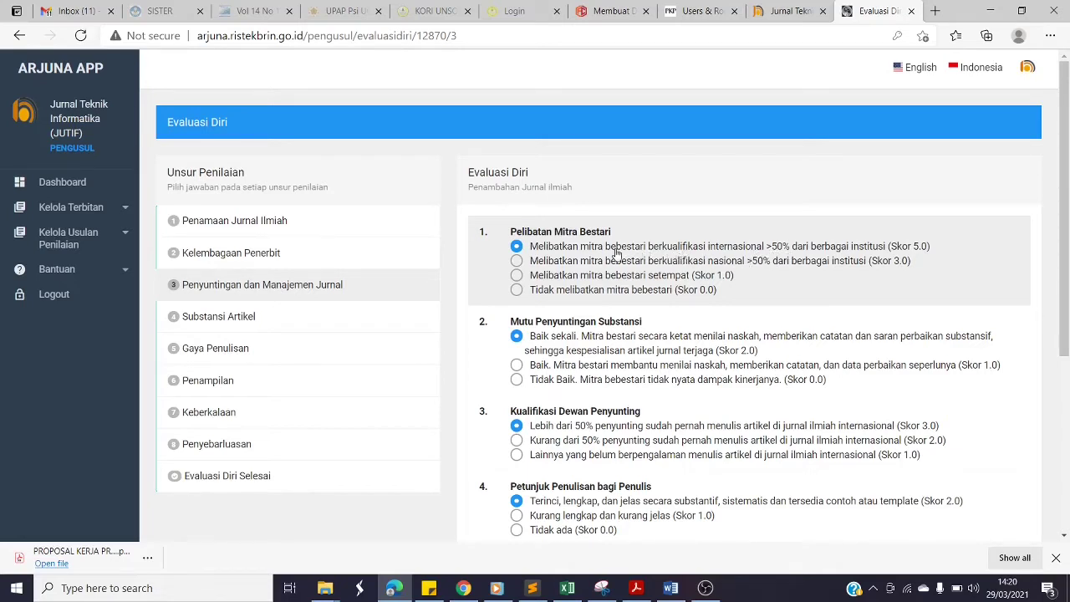
# Check the reviewers' institutions on the JUTIF site's Reviewers page for the Pelibatan Mitra Bestari criterion and return to ARJUNA
pyautogui.click(789, 11)
pyautogui.scroll(-2, 809, 251)
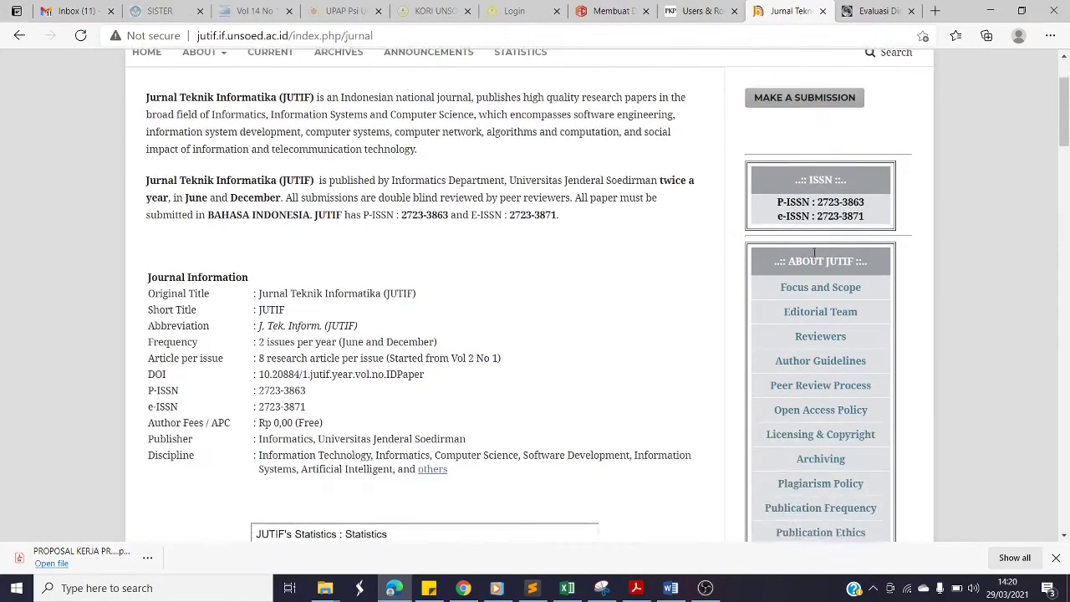
pyautogui.click(809, 333)
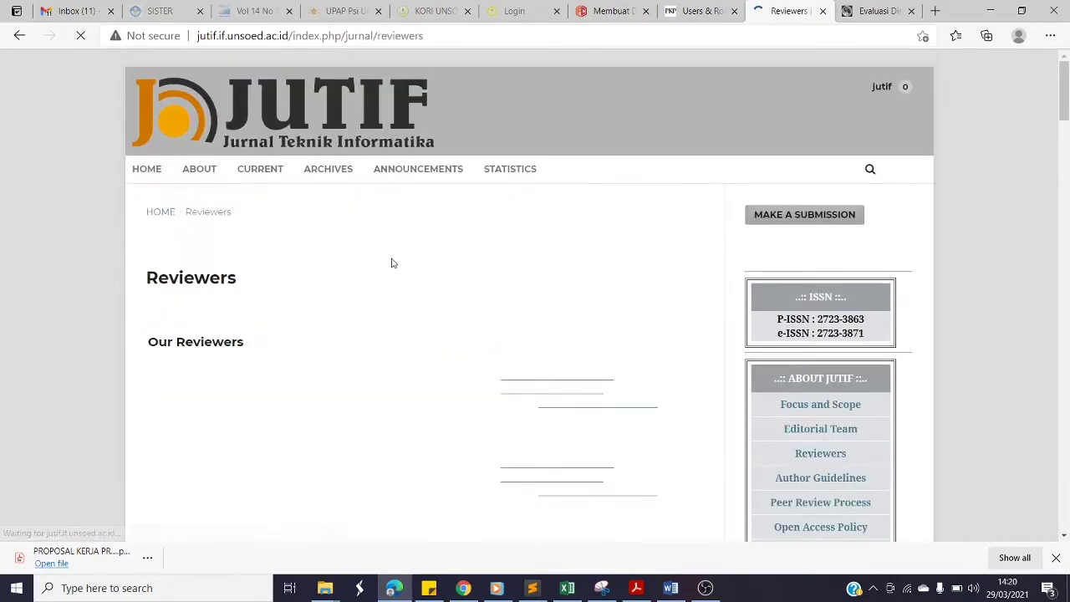
pyautogui.scroll(-3, 364, 290)
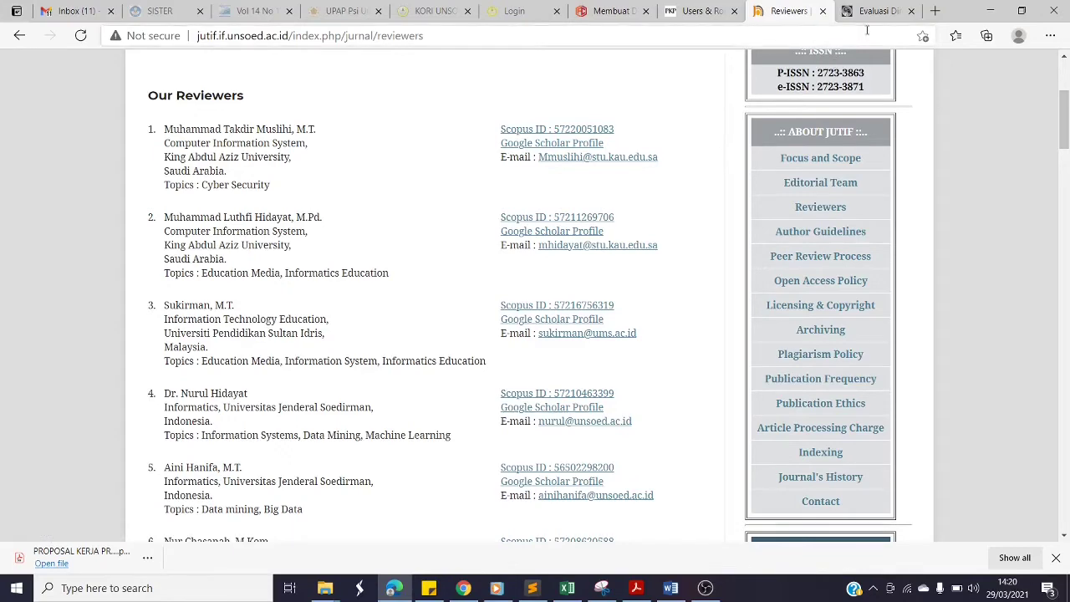
pyautogui.click(878, 11)
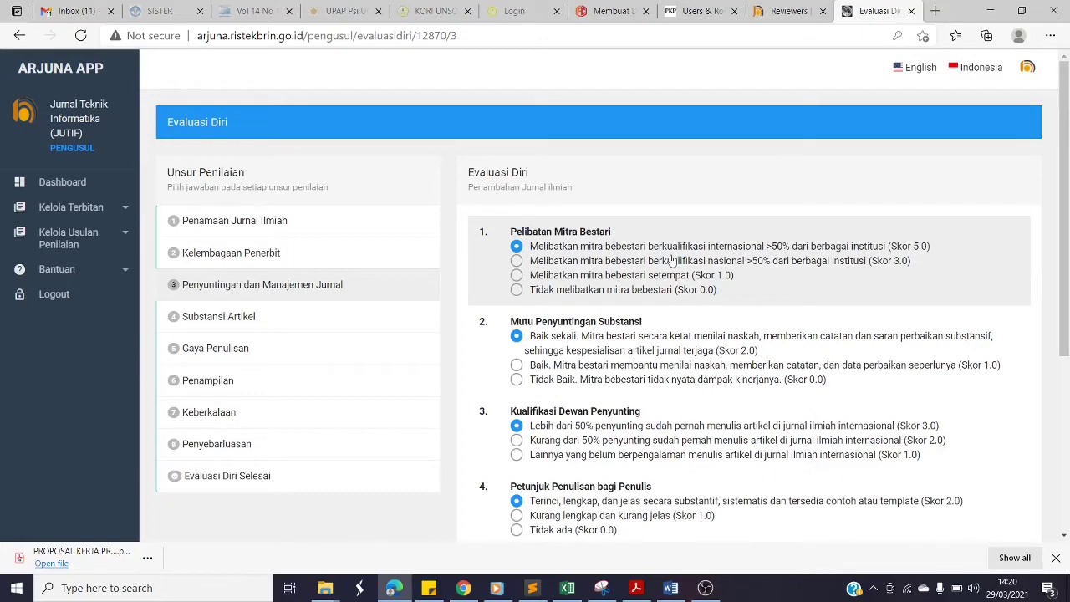
# Check the JUTIF site's Editorial Team page for the Kualifikasi Dewan Penyunting criterion and return to the ARJUNA self-evaluation
pyautogui.scroll(-2, 608, 243)
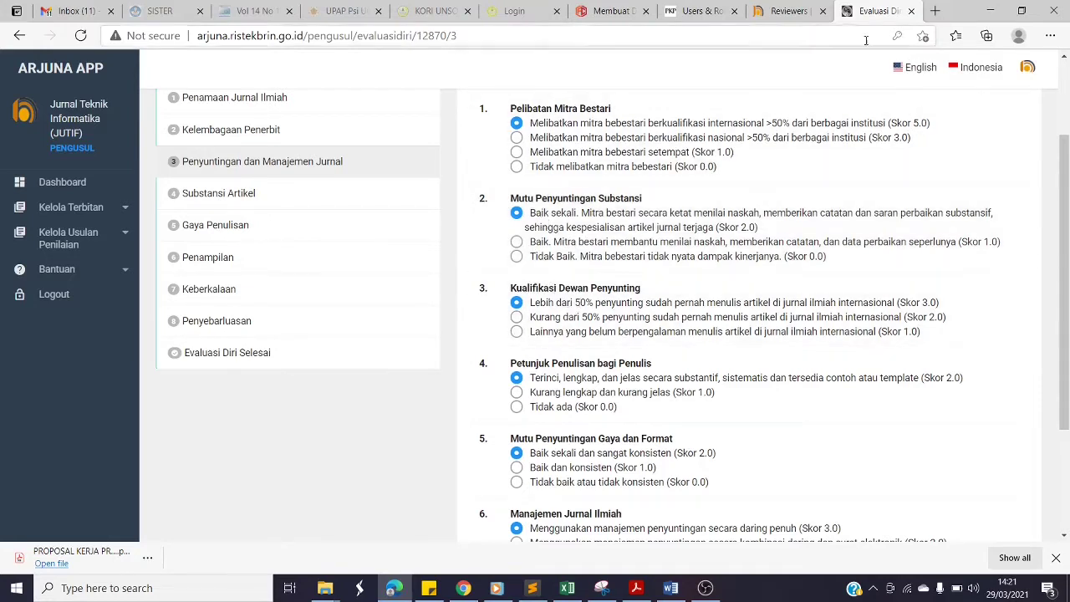
pyautogui.click(803, 12)
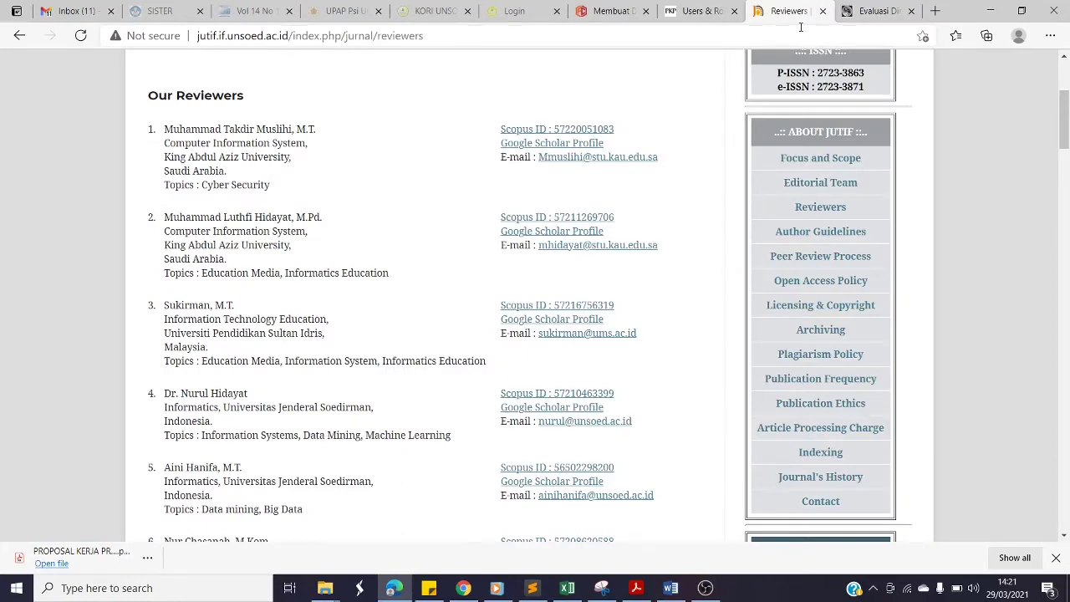
pyautogui.click(811, 184)
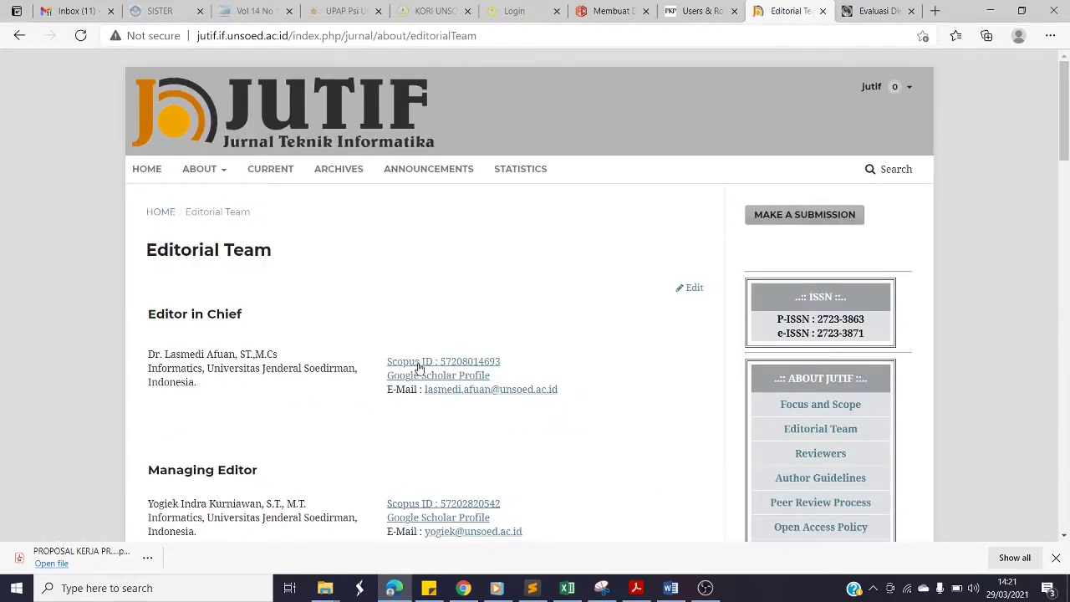
pyautogui.scroll(-2, 422, 372)
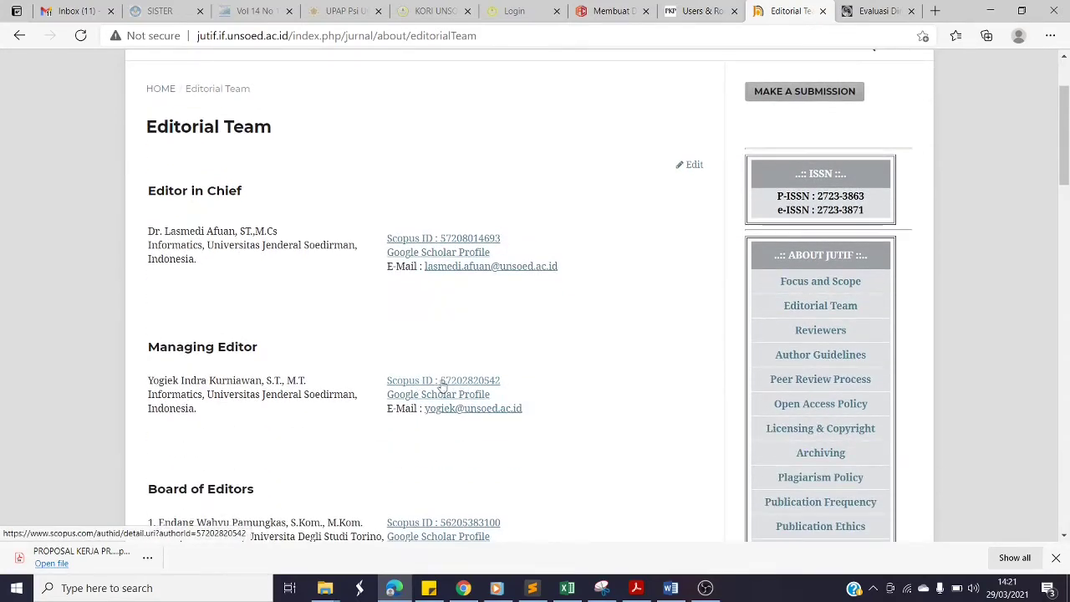
pyautogui.scroll(-2, 433, 377)
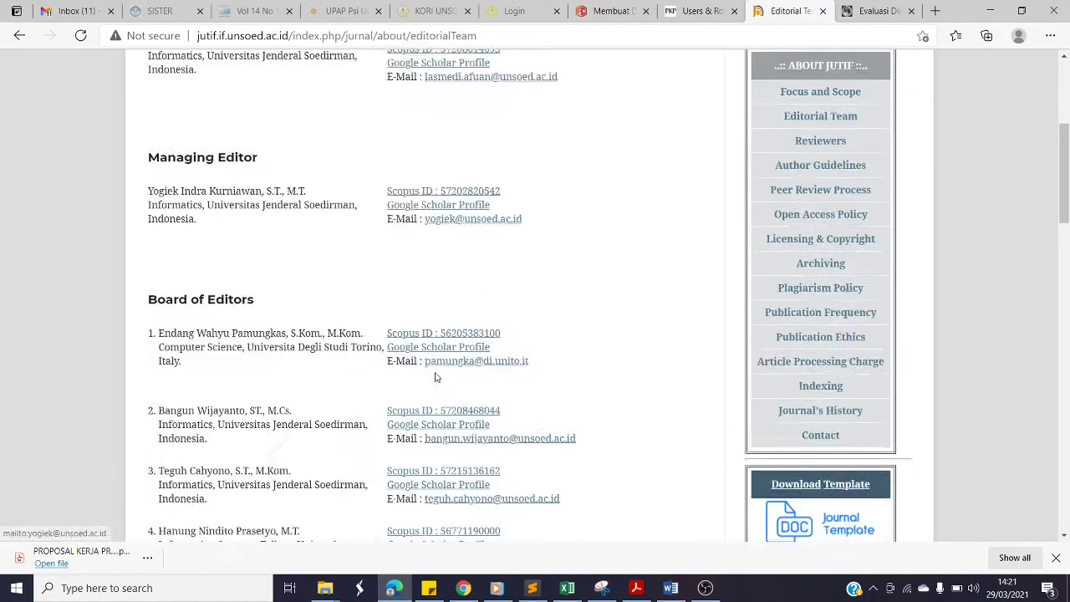
pyautogui.scroll(-1, 434, 377)
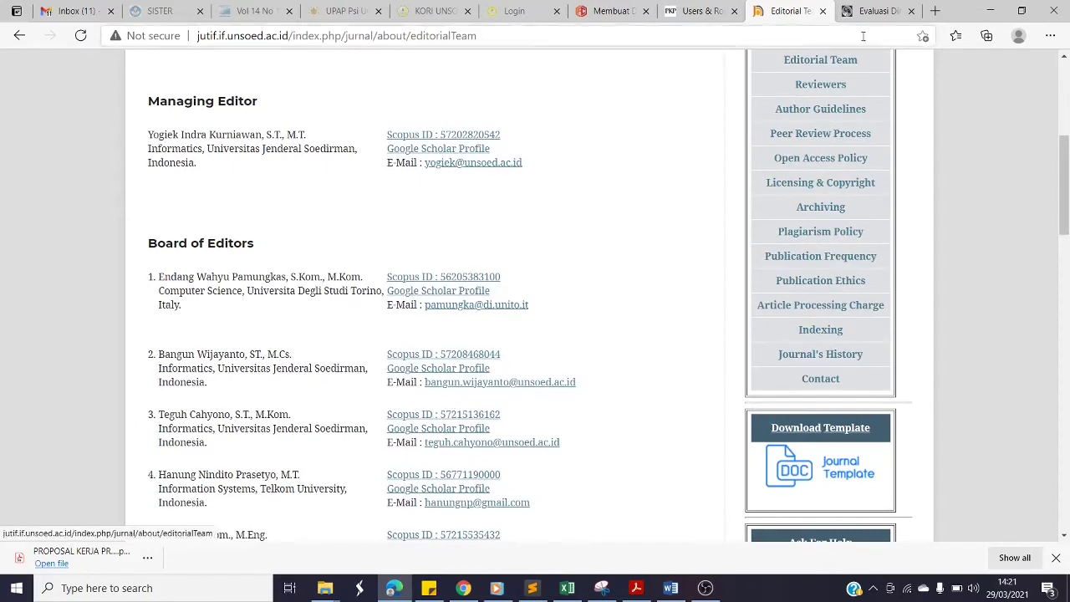
pyautogui.click(876, 12)
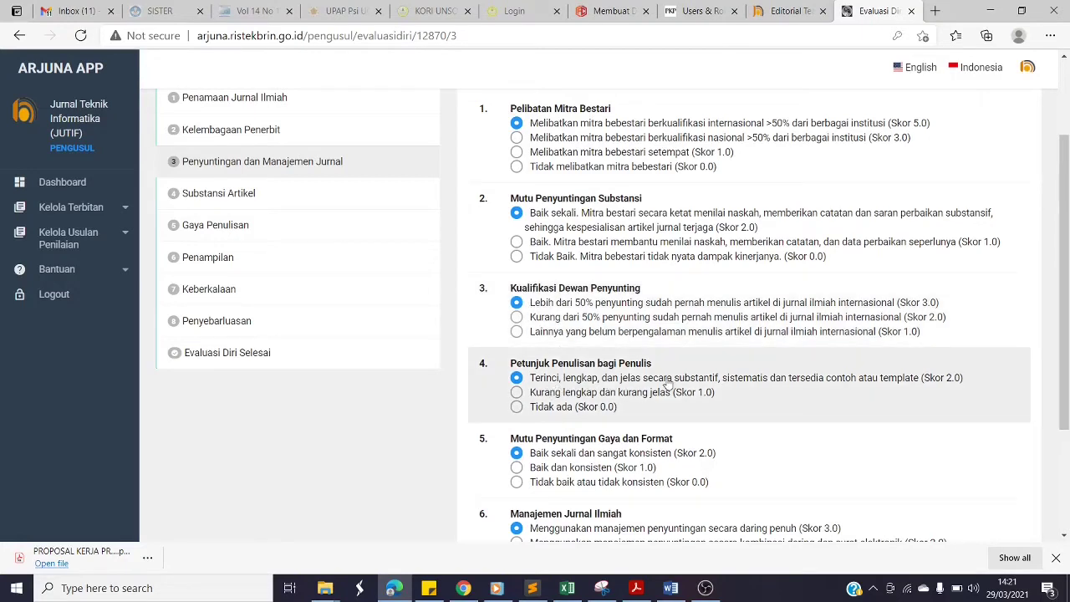
# Locate the downloadable journal template on the JUTIF site for the Petunjuk Penulisan bagi Penulis criterion and return to ARJUNA
pyautogui.click(798, 11)
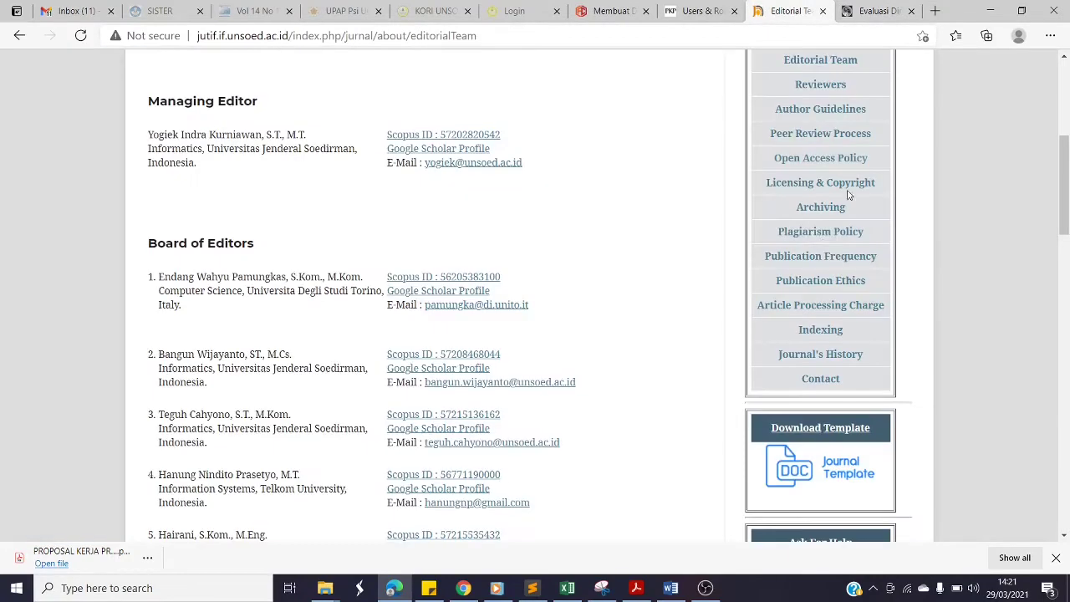
pyautogui.scroll(-4, 820, 312)
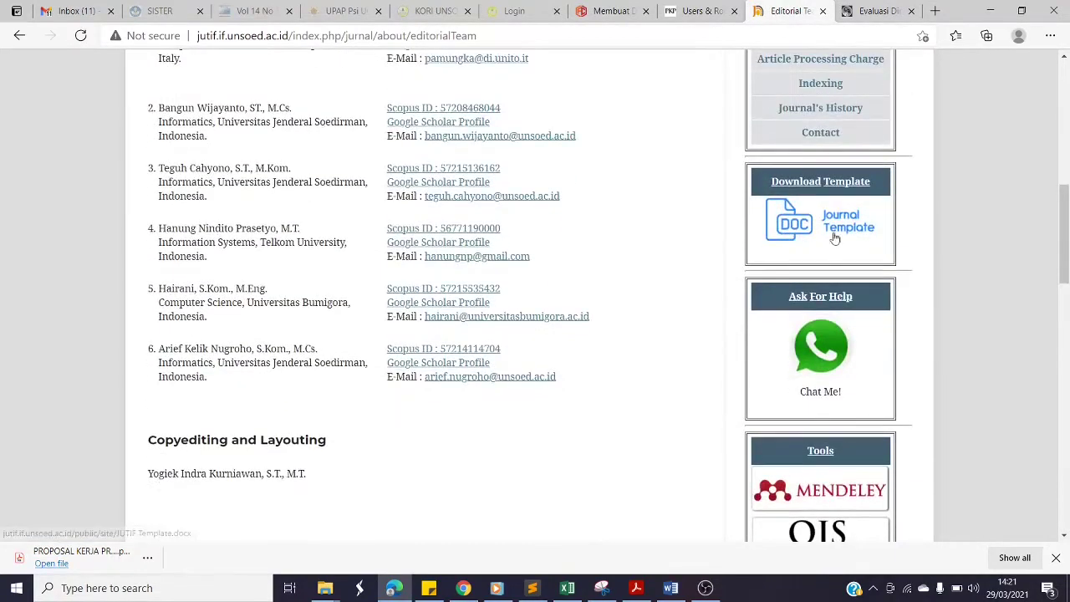
pyautogui.click(872, 11)
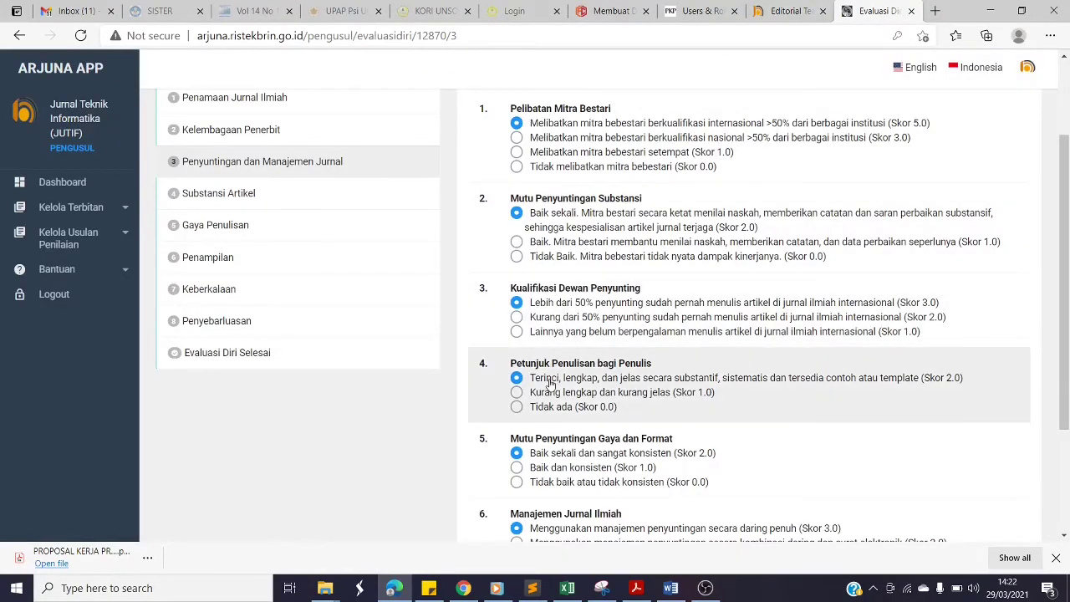
# Try the combined online and e-mail option (Skor 2.0) for Manajemen Jurnal Ilmiah and reselect fully online management (Skor 3.0)
pyautogui.scroll(-3, 550, 384)
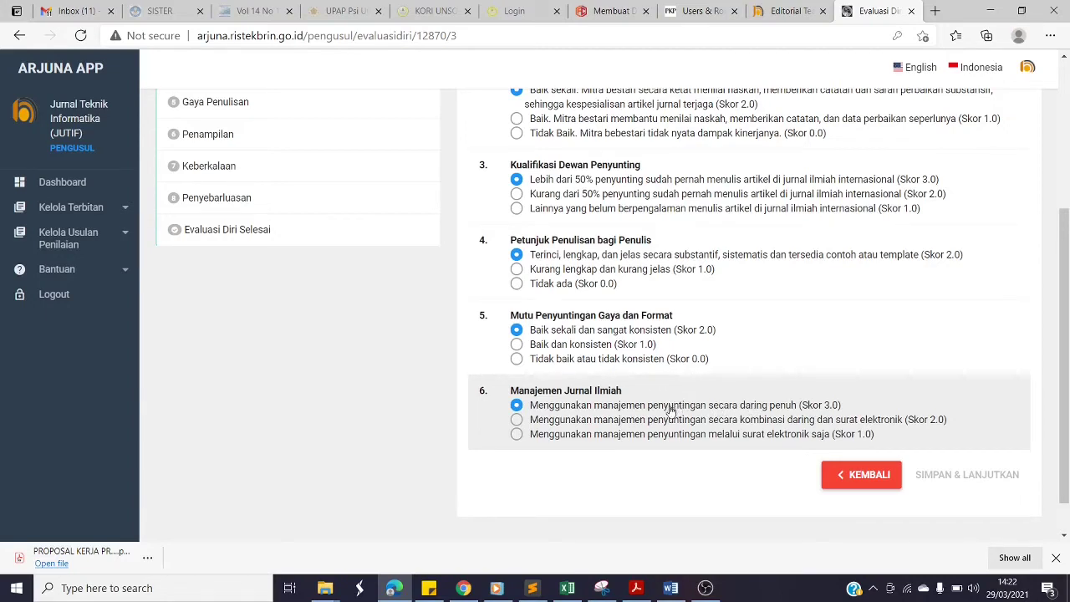
pyautogui.click(600, 420)
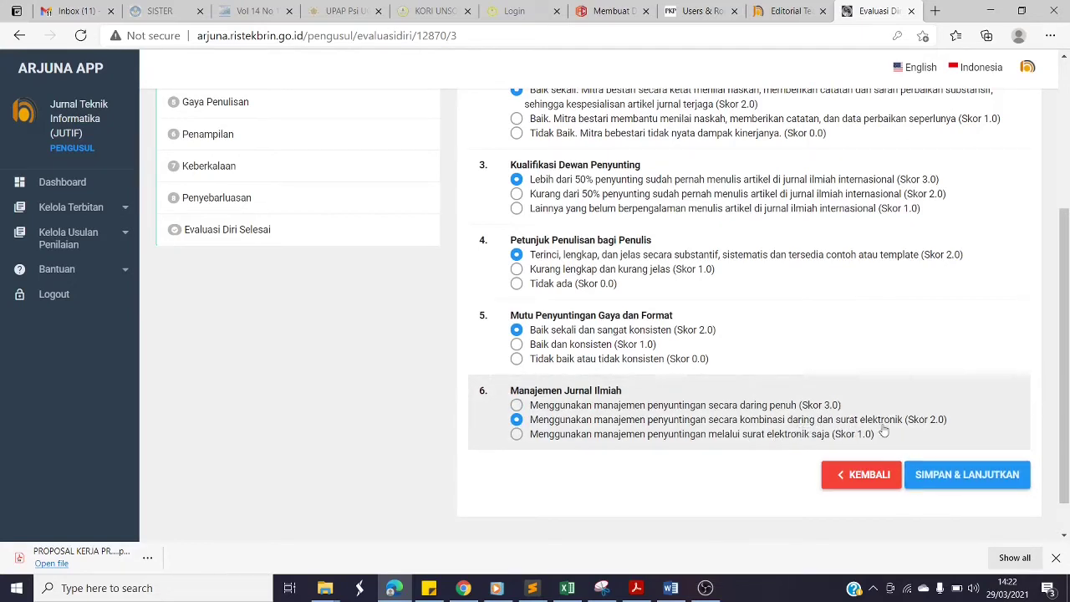
pyautogui.click(648, 407)
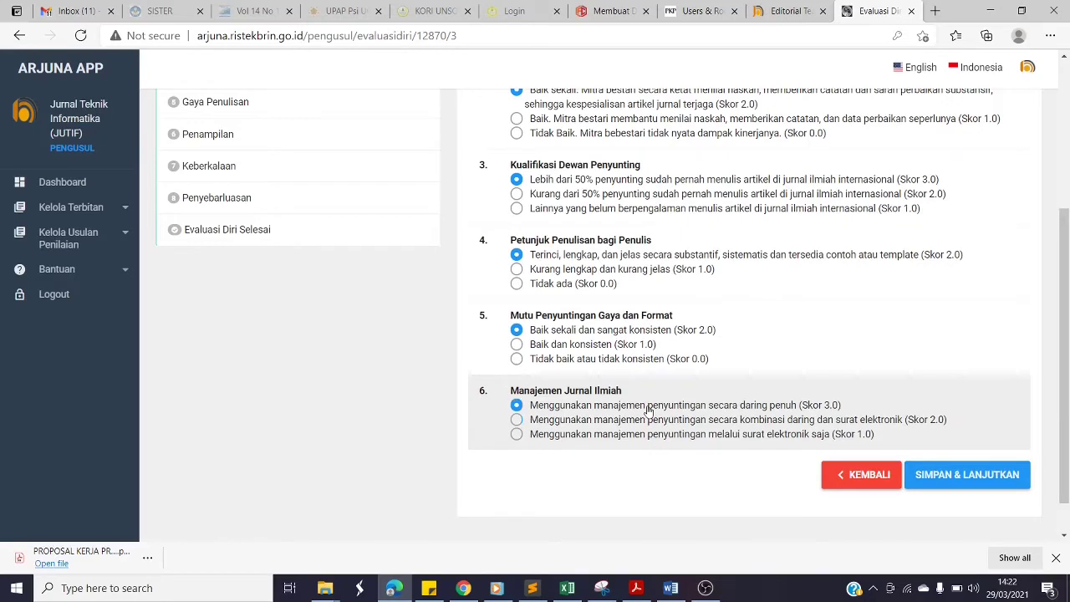
# Save the Penyuntingan dan Manajemen Jurnal answers and continue to the Substansi Artikel element
pyautogui.click(959, 474)
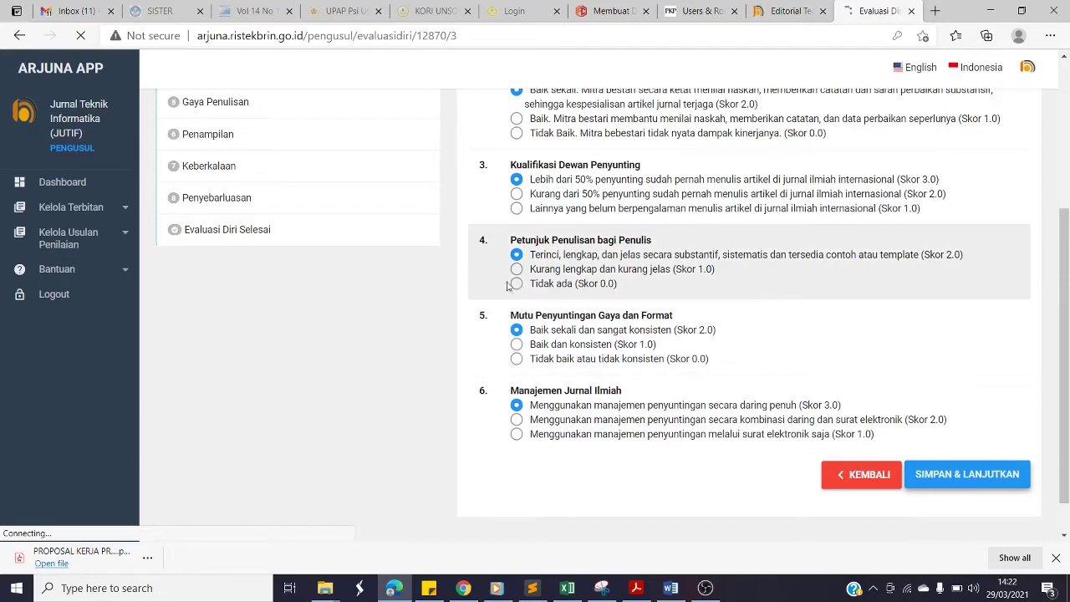
pyautogui.scroll(2, 442, 268)
pyautogui.scroll(2, 443, 268)
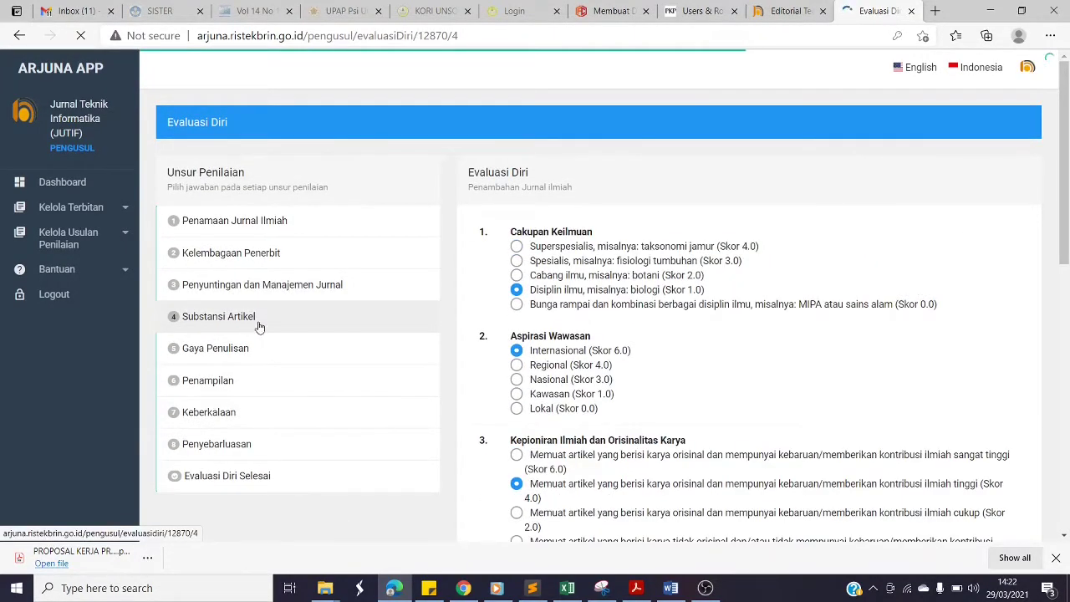
# Switch to the Excel accreditation form and check the Substansi Artikel section's maximum score and minimum requirement
pyautogui.click(566, 588)
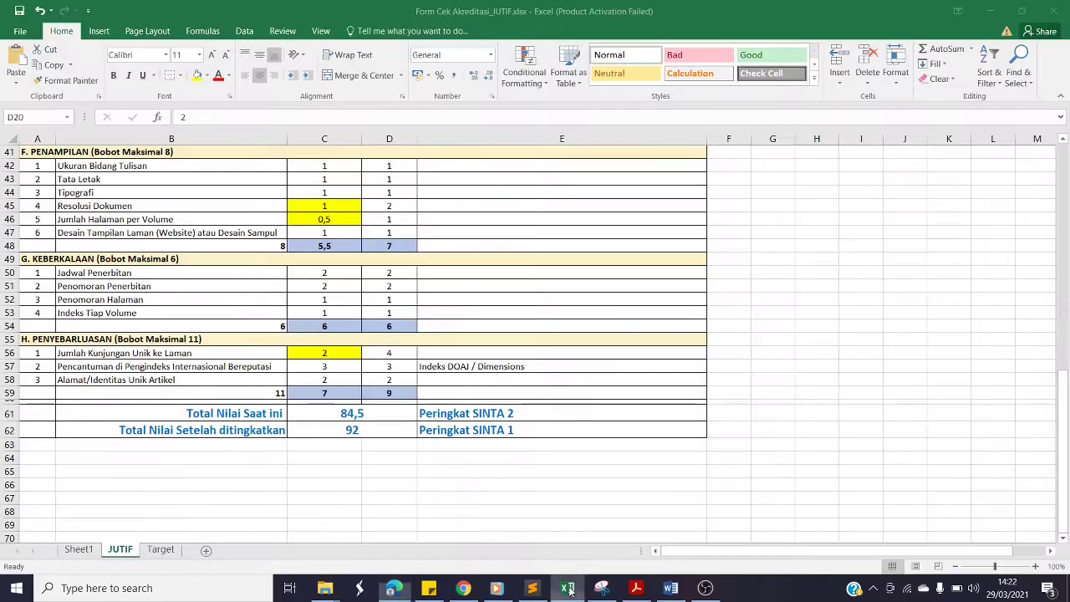
pyautogui.scroll(3, 440, 407)
pyautogui.scroll(5, 441, 407)
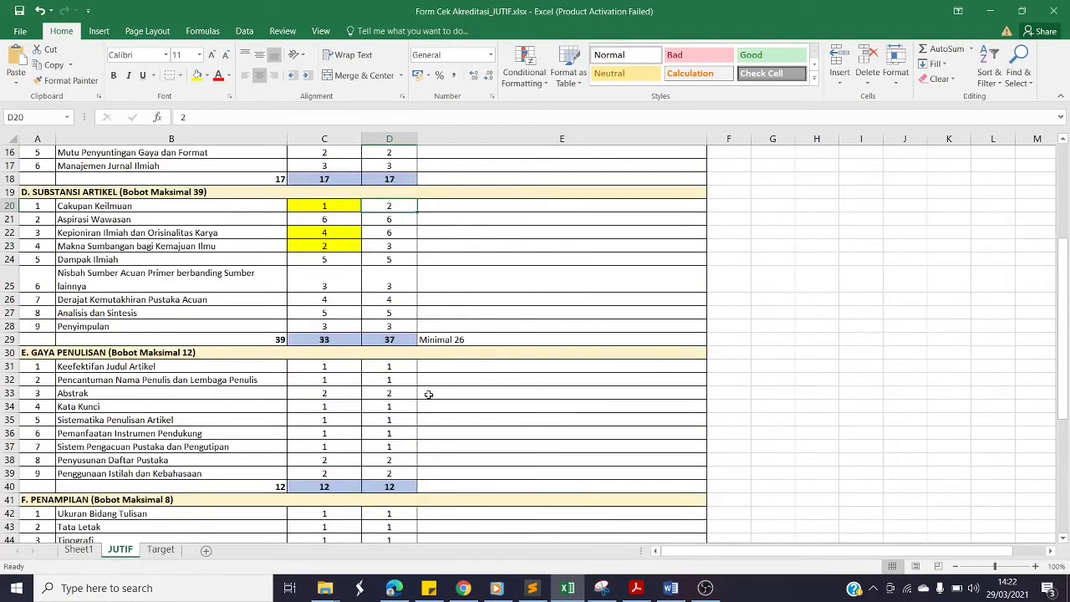
pyautogui.click(443, 341)
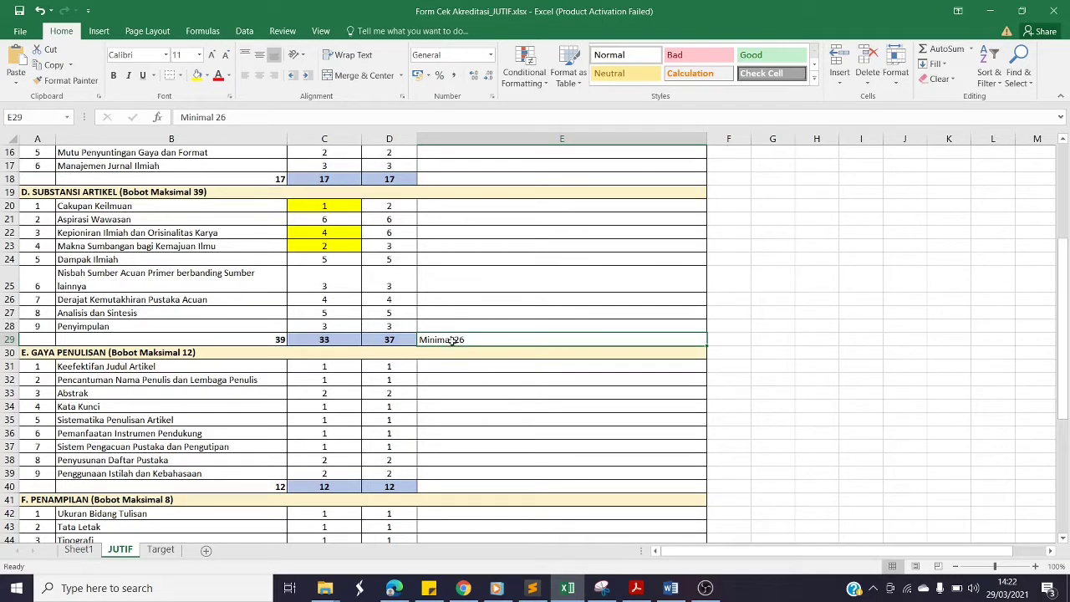
pyautogui.click(281, 339)
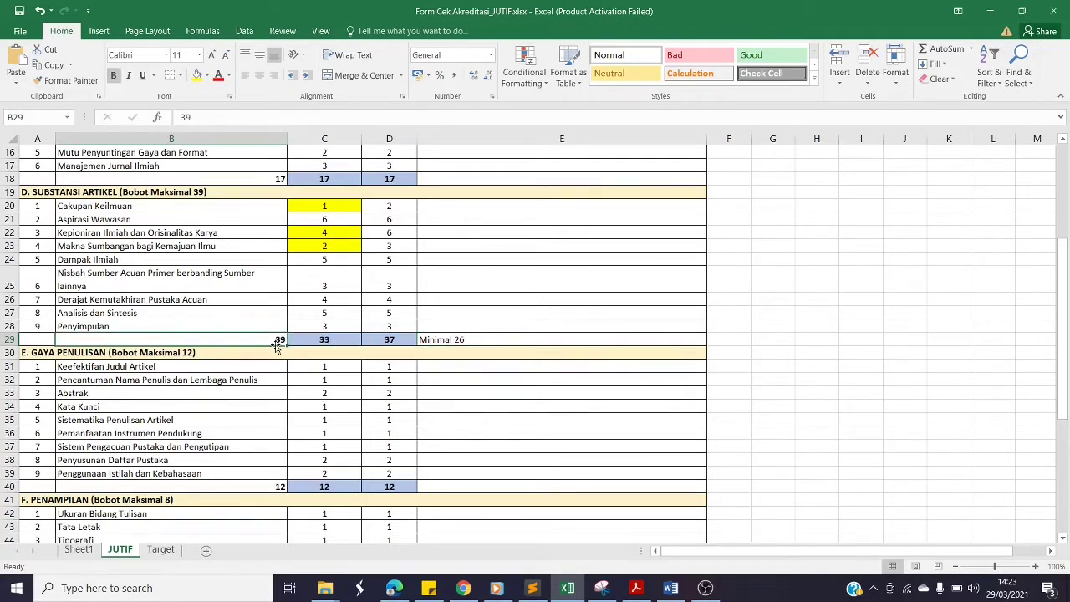
pyautogui.click(454, 341)
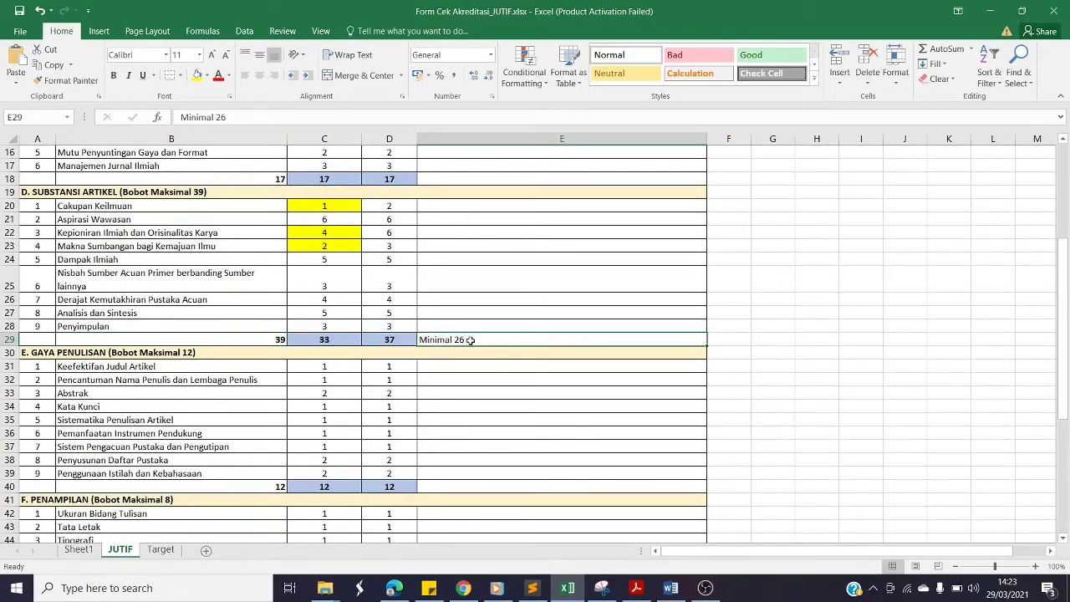
# Compare the maximum and current total scores of sections A, B and C in the JUTIF sheet
pyautogui.scroll(3, 354, 341)
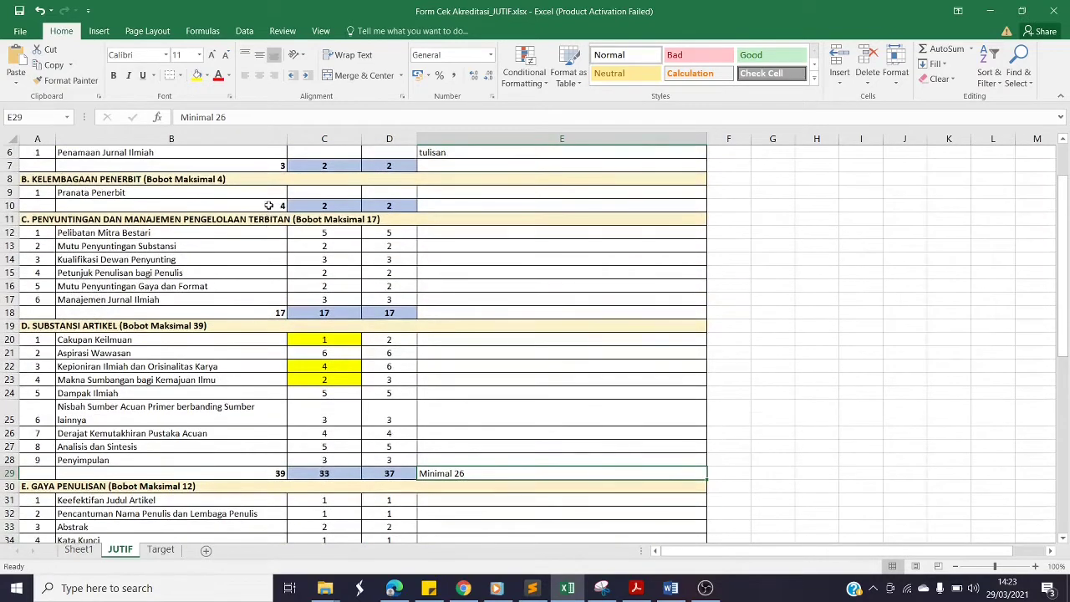
pyautogui.scroll(2, 274, 265)
pyautogui.click(276, 274)
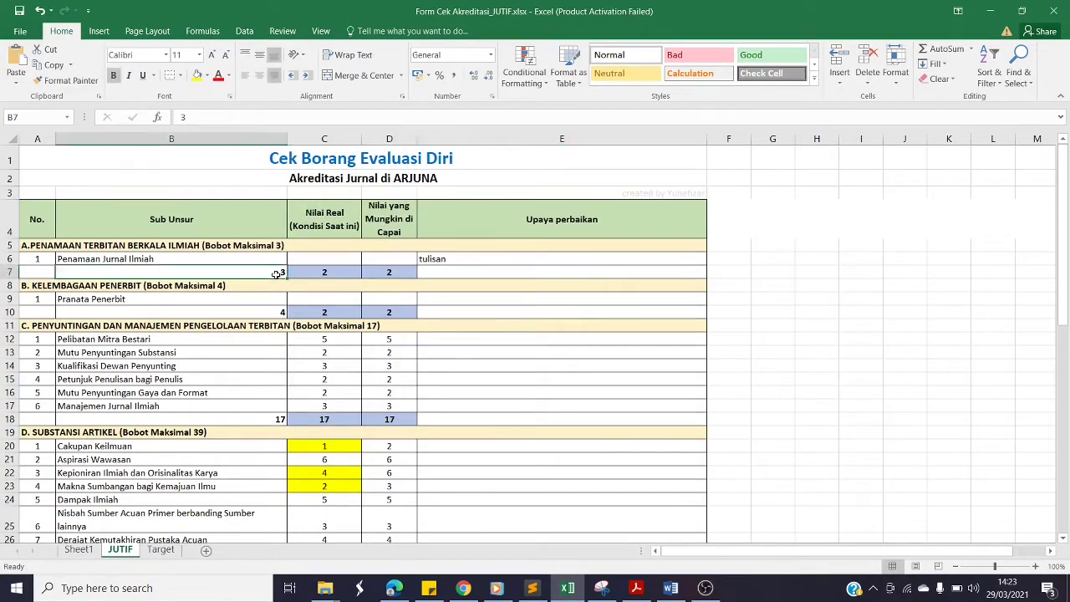
pyautogui.click(321, 275)
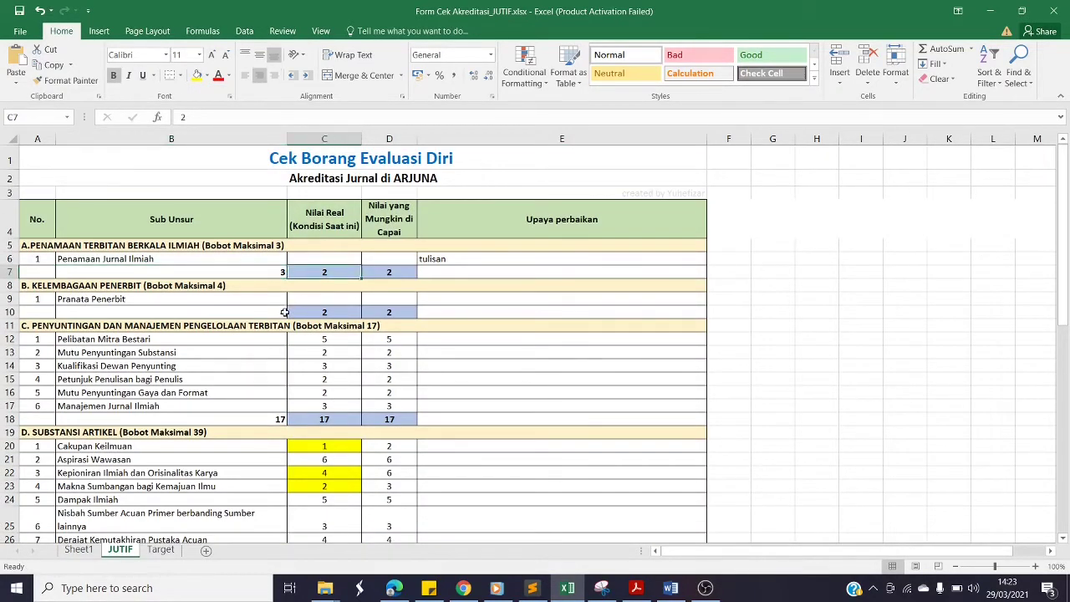
pyautogui.click(284, 311)
pyautogui.click(310, 313)
pyautogui.scroll(-3, 309, 313)
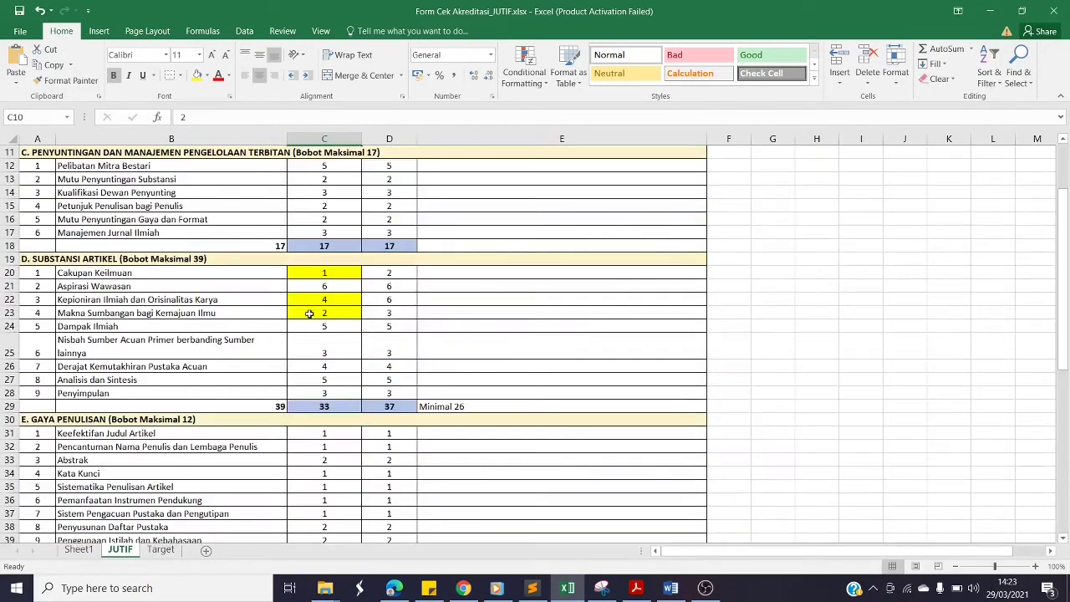
pyautogui.click(280, 247)
pyautogui.click(318, 248)
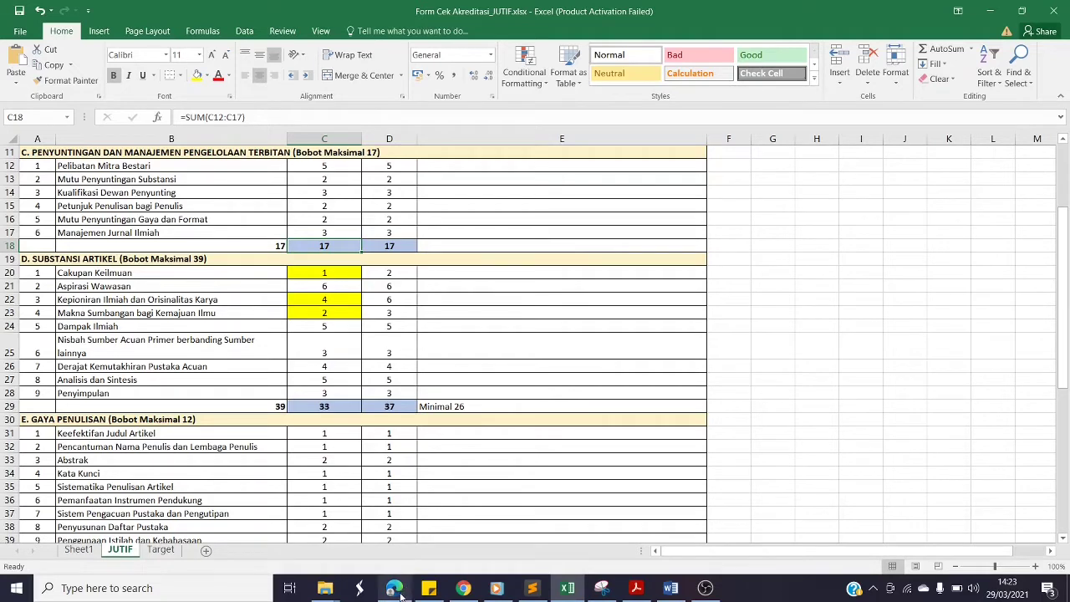
# Return to ARJUNA and review the Substansi Artikel answers from Cakupan Keilmuan through Dampak Ilmiah
pyautogui.moveTo(393, 587)
pyautogui.click(418, 529)
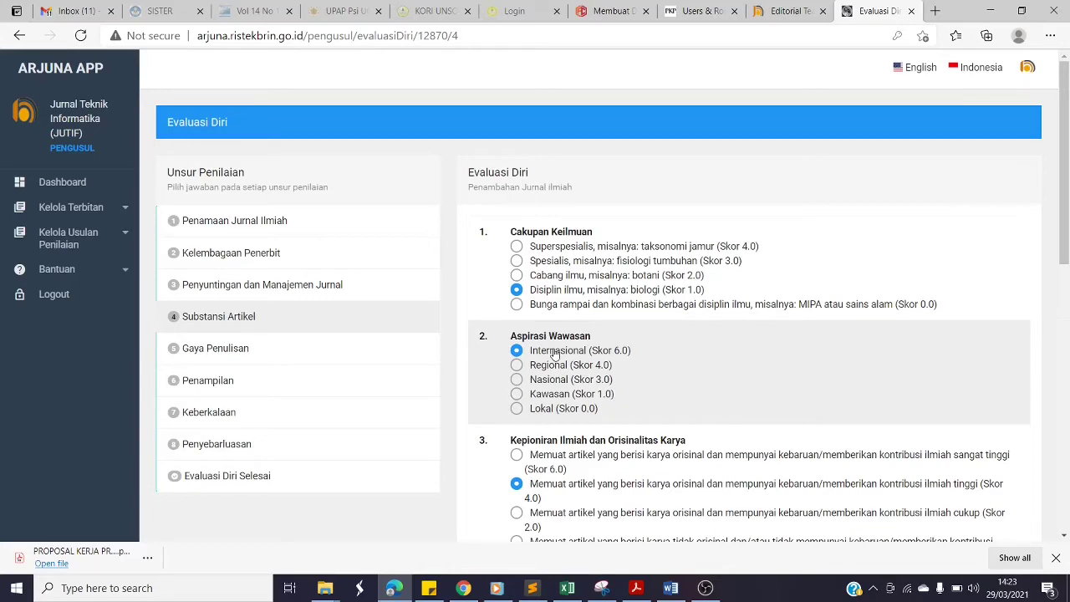
pyautogui.scroll(-2, 556, 357)
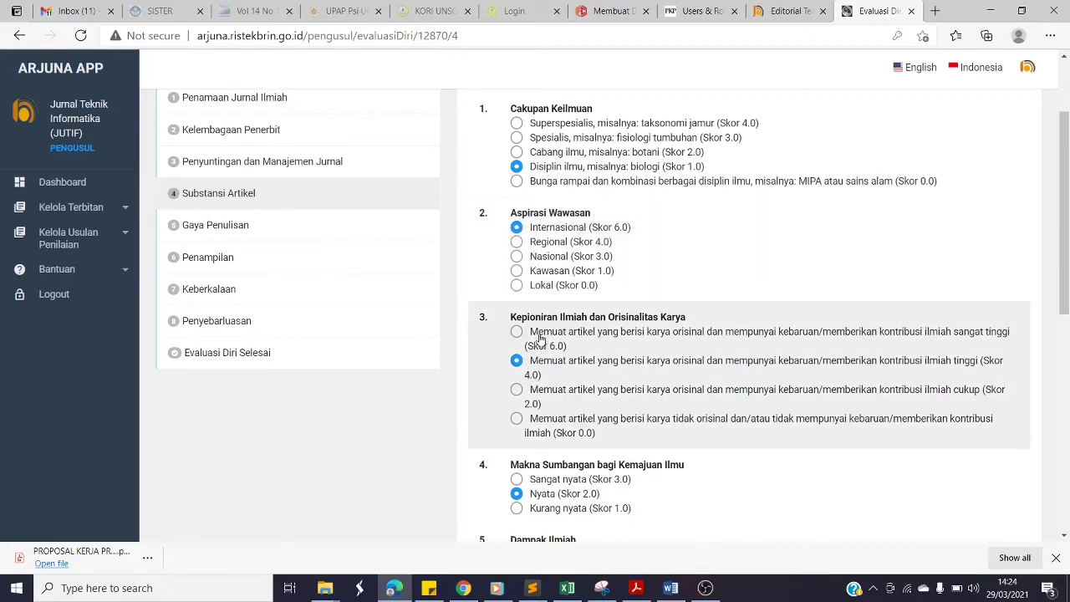
pyautogui.scroll(-3, 577, 334)
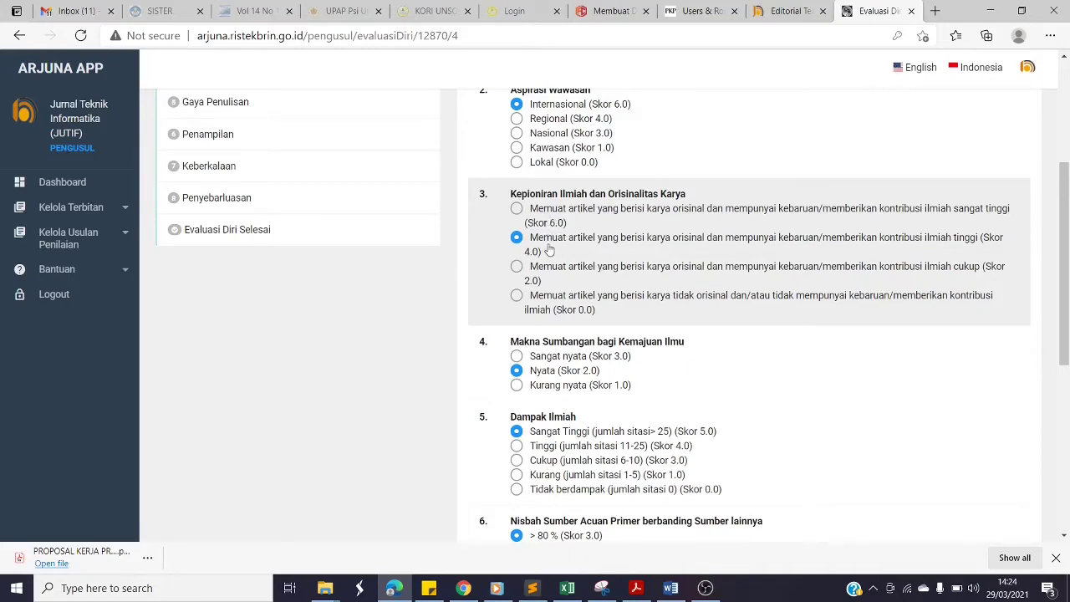
pyautogui.scroll(-2, 549, 247)
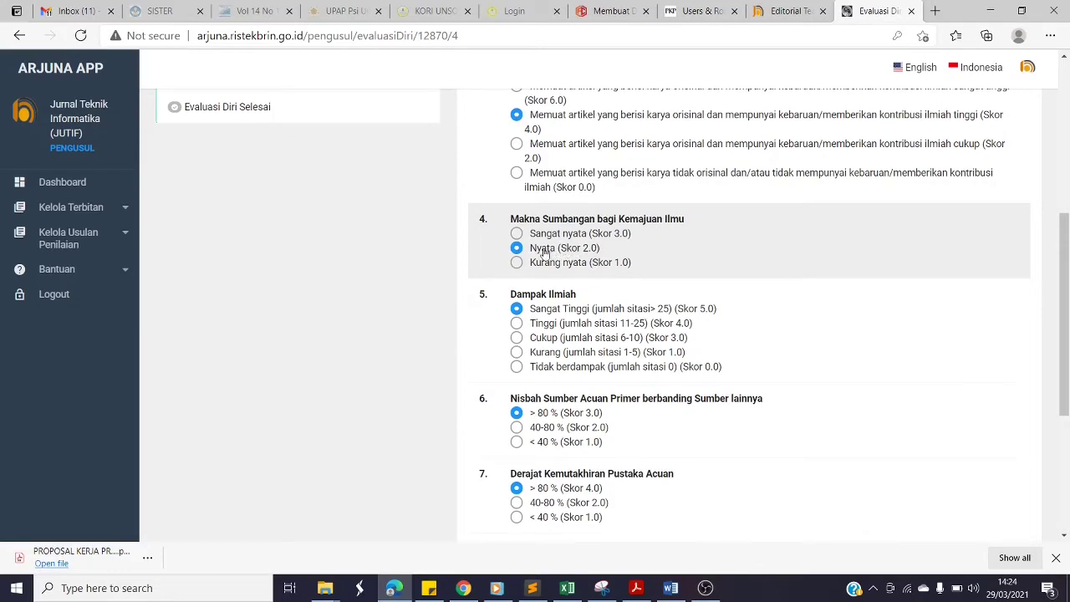
pyautogui.scroll(-2, 544, 251)
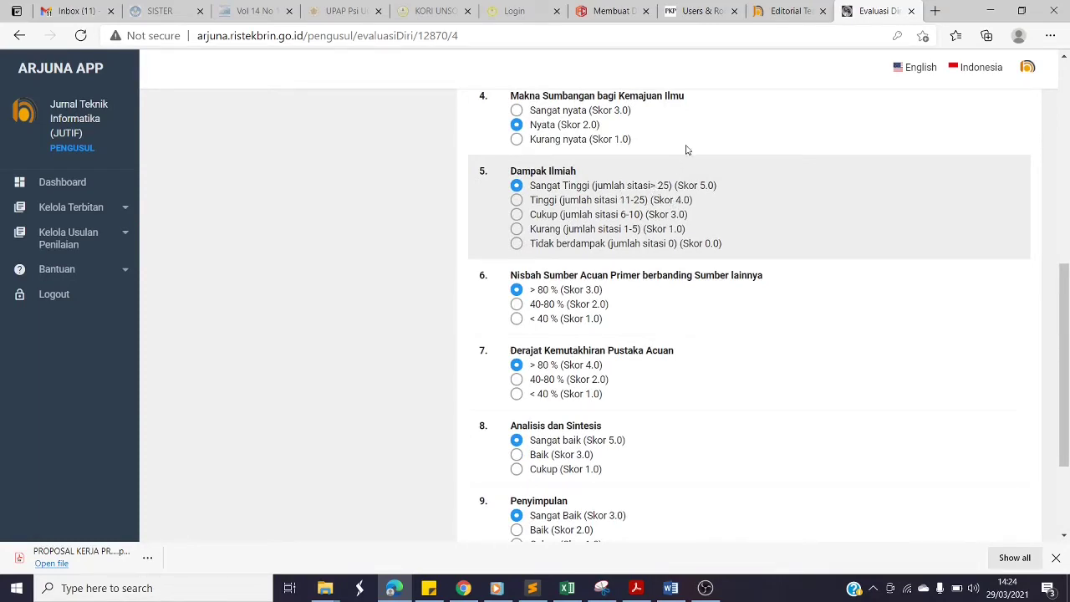
# Check the journal's citation count on Google Scholar via the JUTIF site for Dampak Ilmiah and return to ARJUNA
pyautogui.click(786, 11)
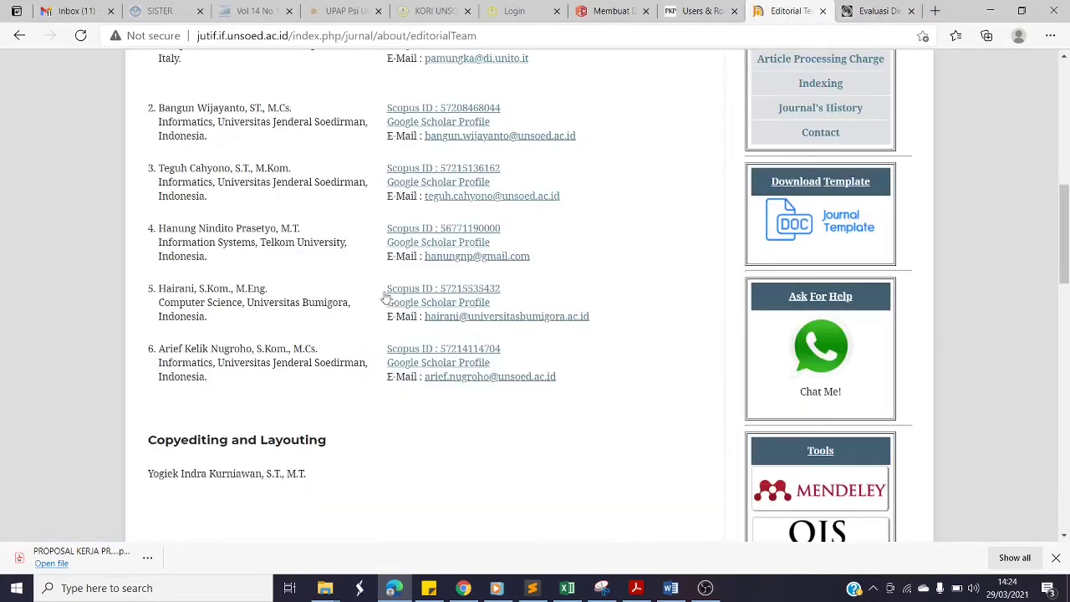
pyautogui.scroll(-5, 353, 334)
pyautogui.scroll(-5, 353, 334)
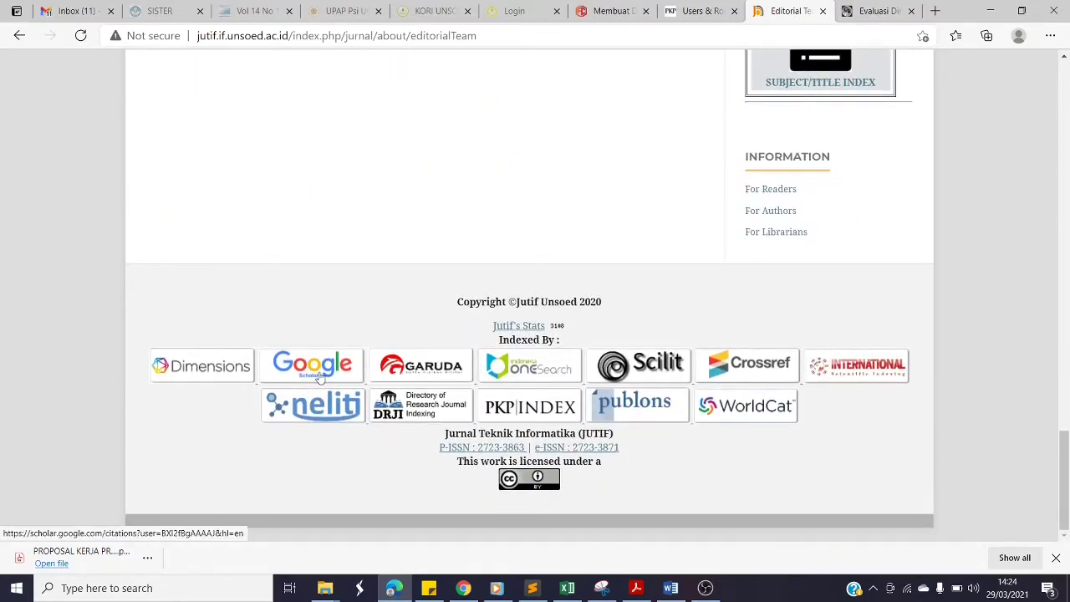
pyautogui.click(321, 376)
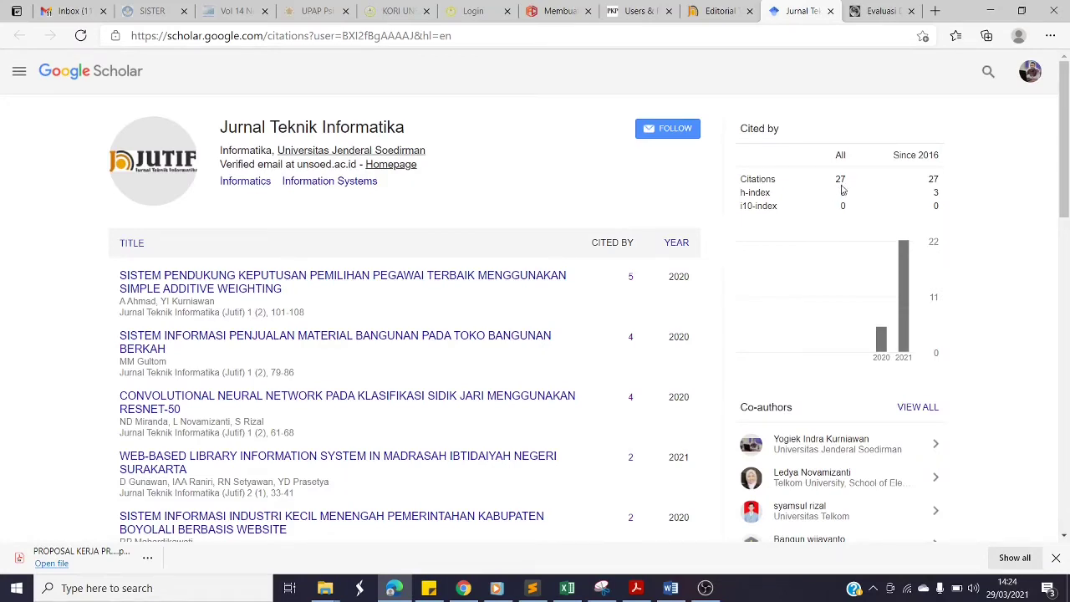
pyautogui.moveTo(837, 179); pyautogui.dragTo(847, 182)
pyautogui.click(877, 12)
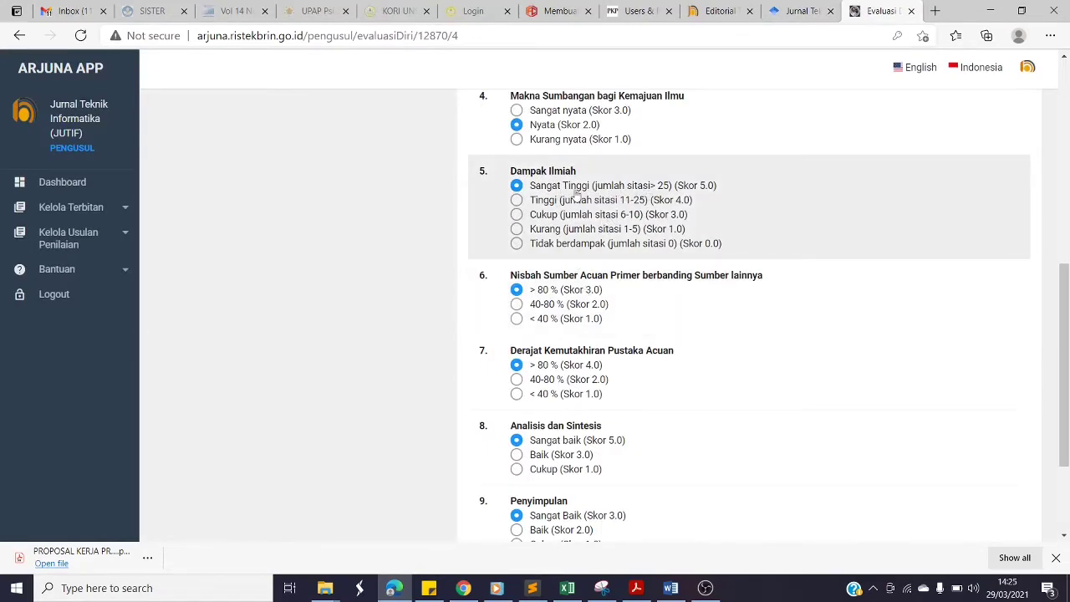
# Review the remaining Substansi Artikel answers, from Nisbah Sumber Acuan Primer through Penyimpulan
pyautogui.scroll(-2, 575, 194)
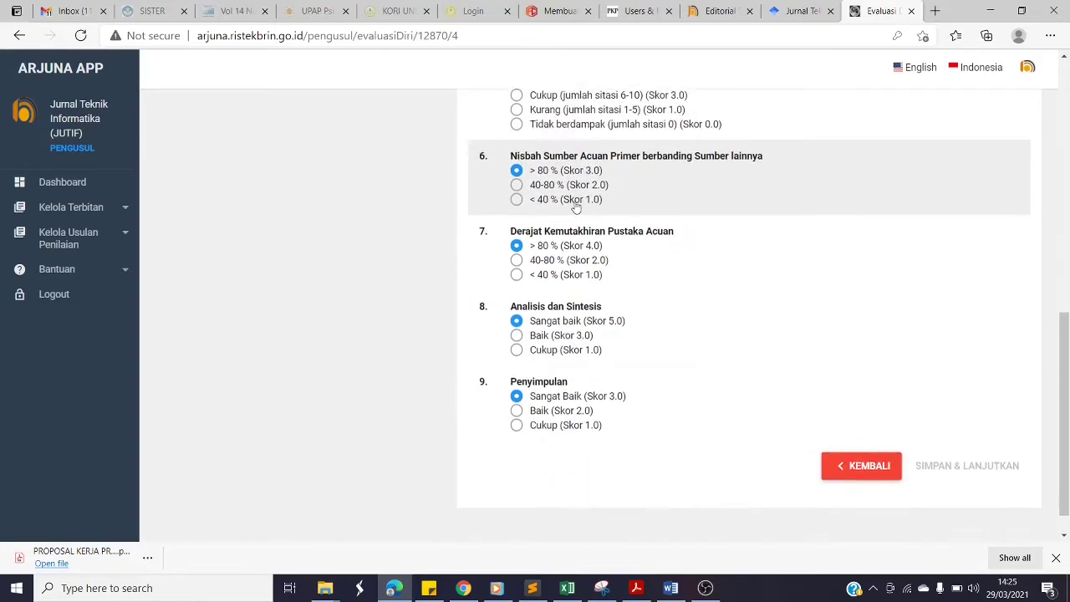
pyautogui.scroll(2, 564, 225)
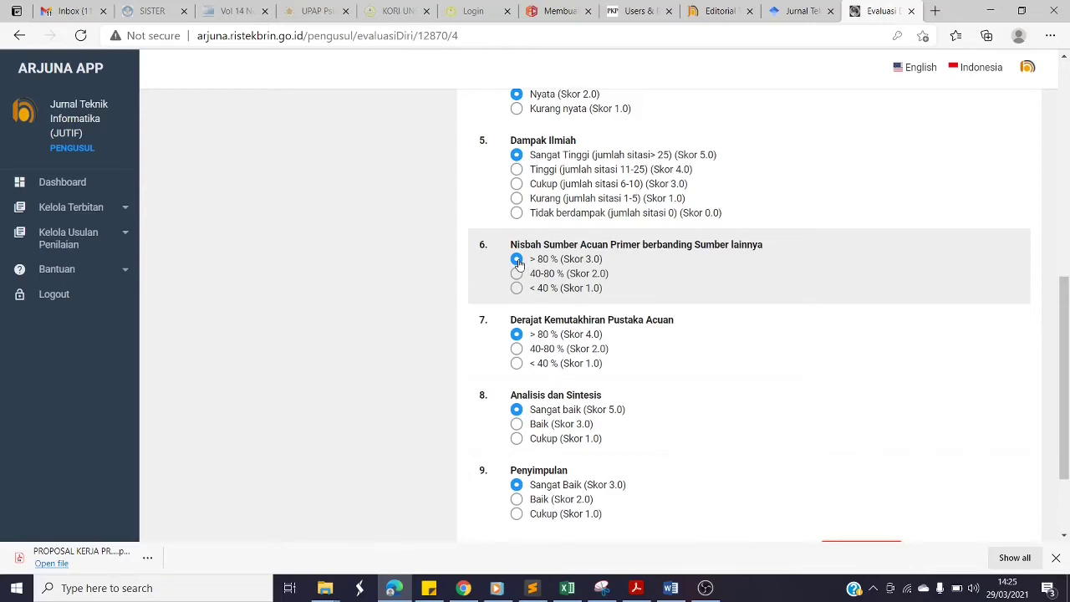
pyautogui.scroll(-2, 614, 307)
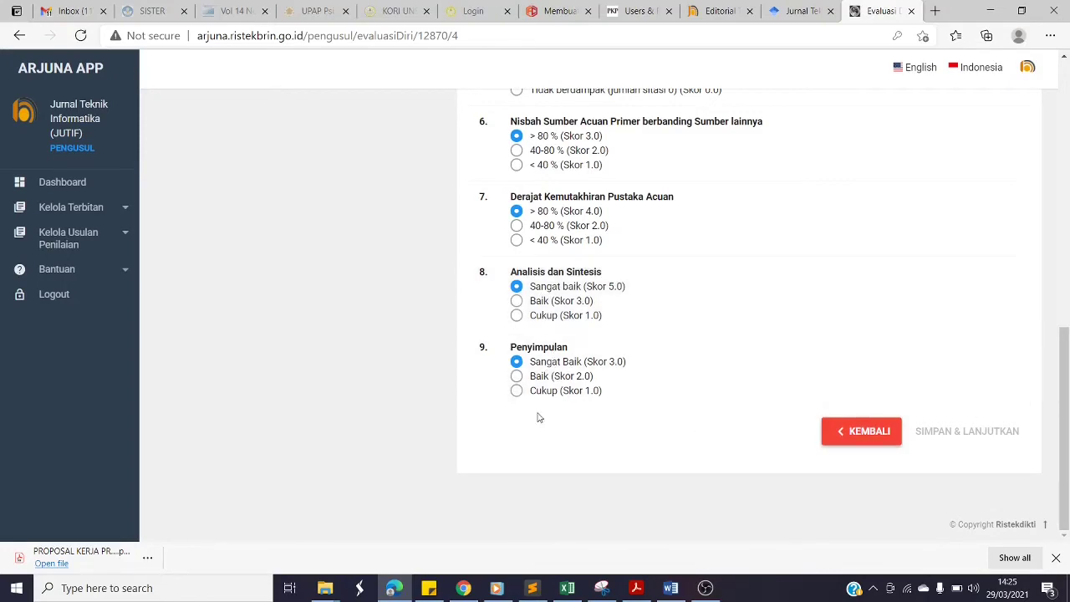
# Open the Gaya Penulisan element and review its answers from Keefektifan Judul Artikel through Penggunaan Istilah dan Kebahasaan
pyautogui.scroll(10, 468, 409)
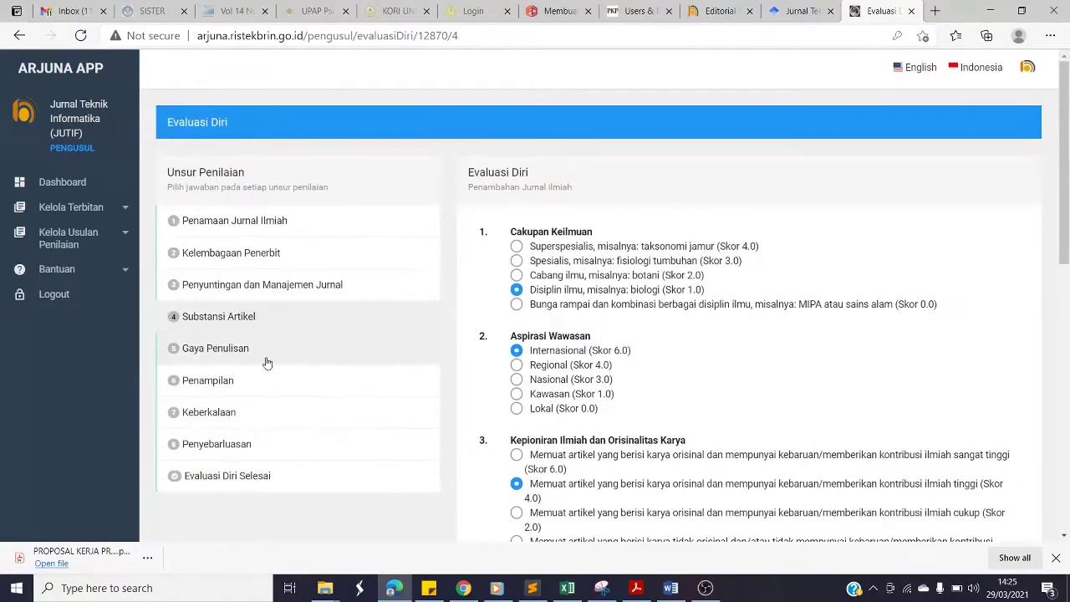
pyautogui.click(223, 355)
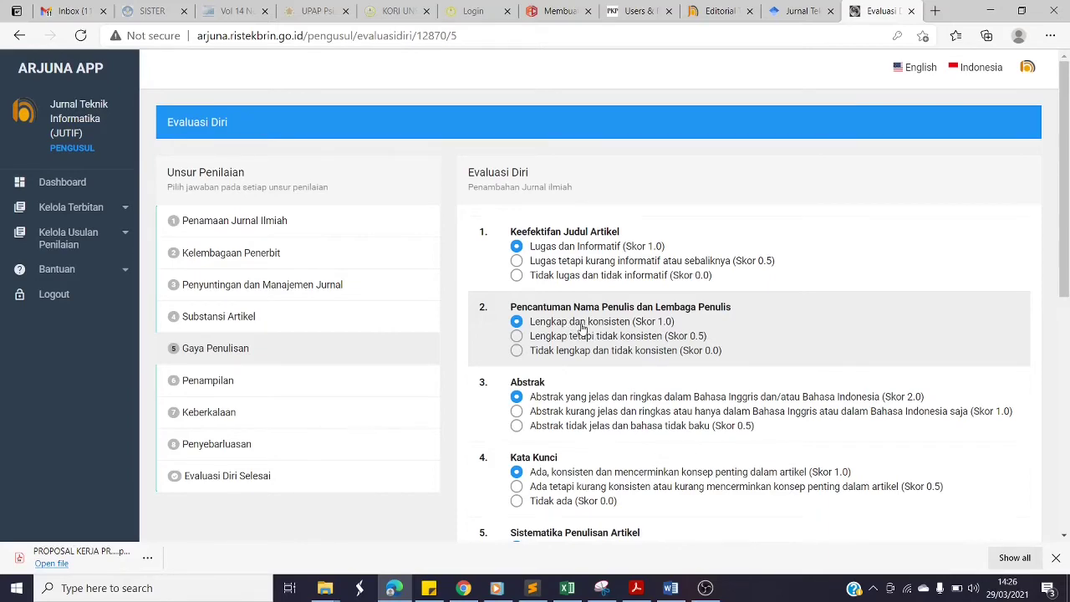
pyautogui.scroll(-2, 584, 330)
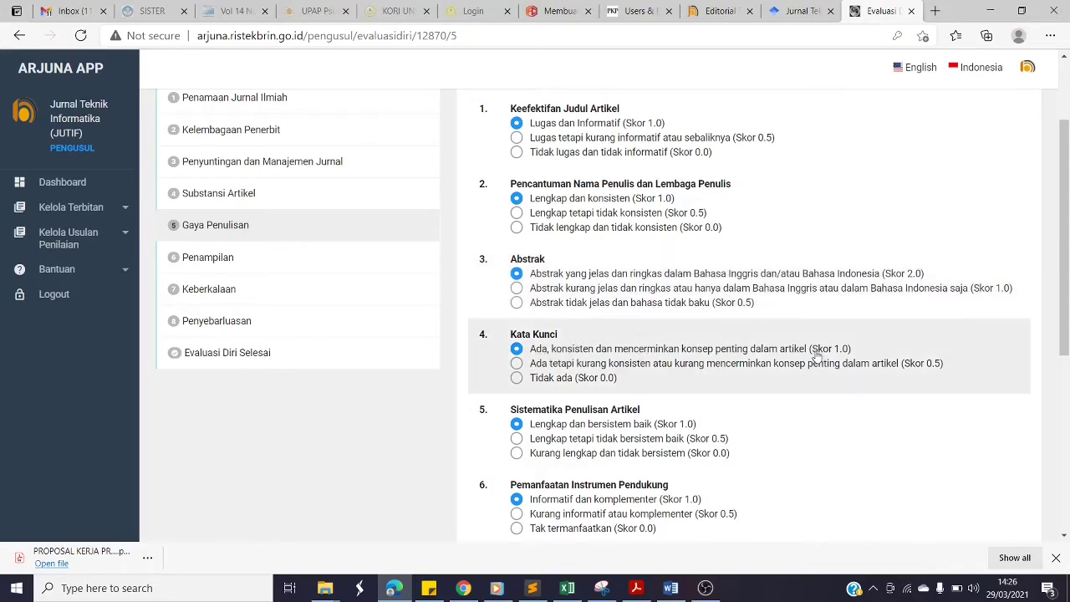
pyautogui.scroll(-2, 815, 355)
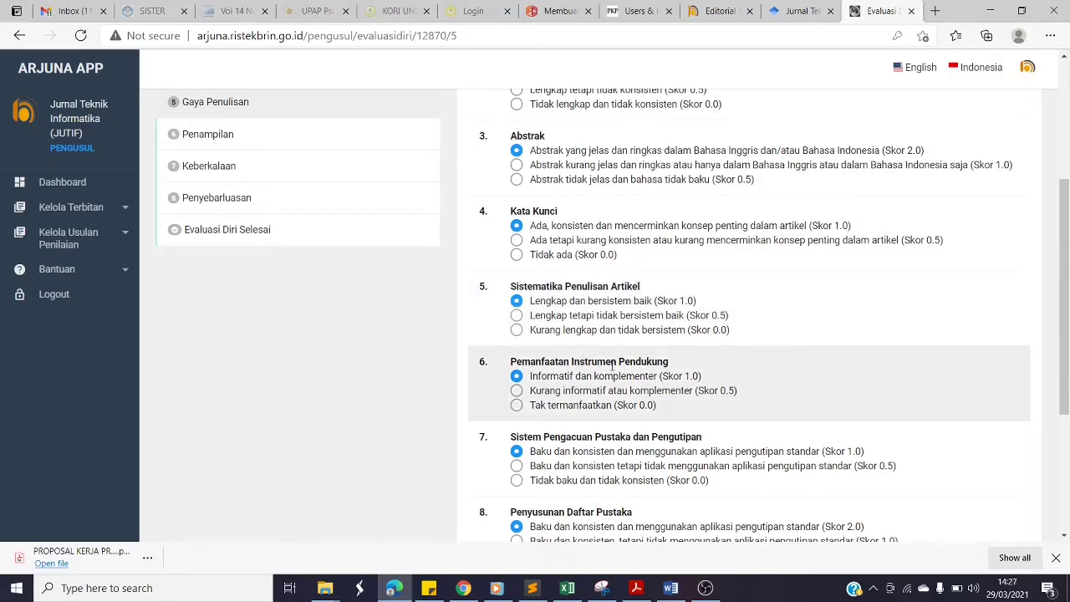
pyautogui.scroll(-2, 613, 365)
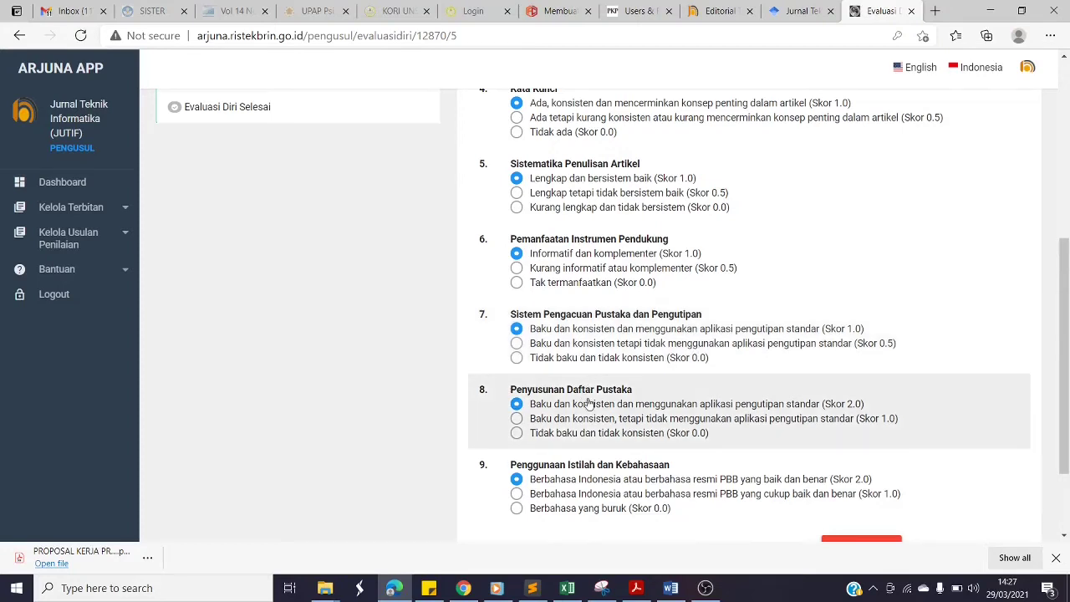
pyautogui.scroll(-3, 590, 329)
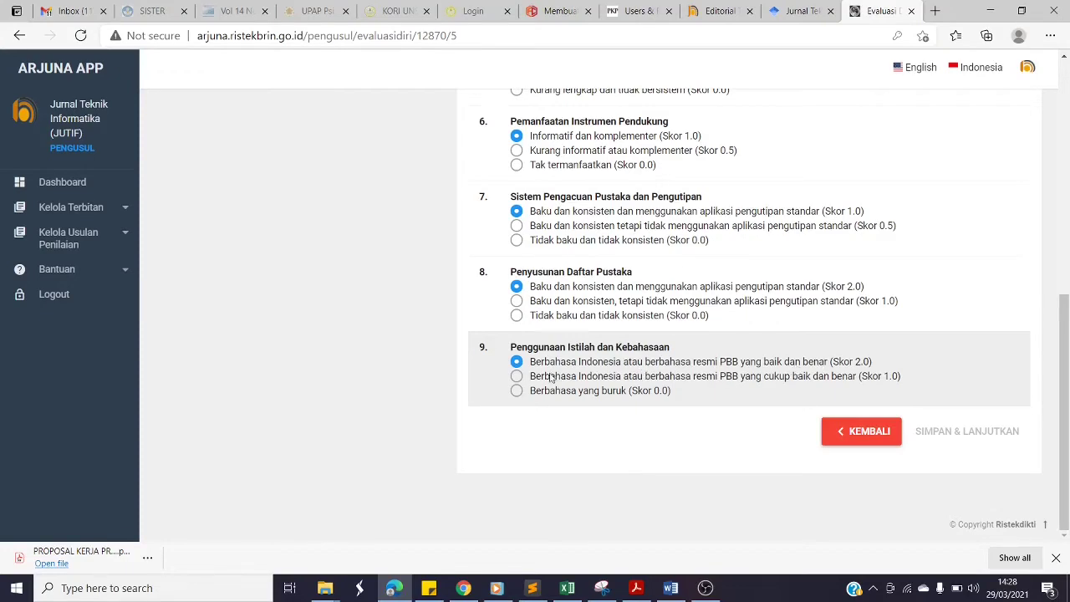
# Open the Penampilan element and review its answers from Ukuran Bidang Tulisan through Desain Tampilan Laman
pyautogui.scroll(6, 392, 365)
pyautogui.click(218, 382)
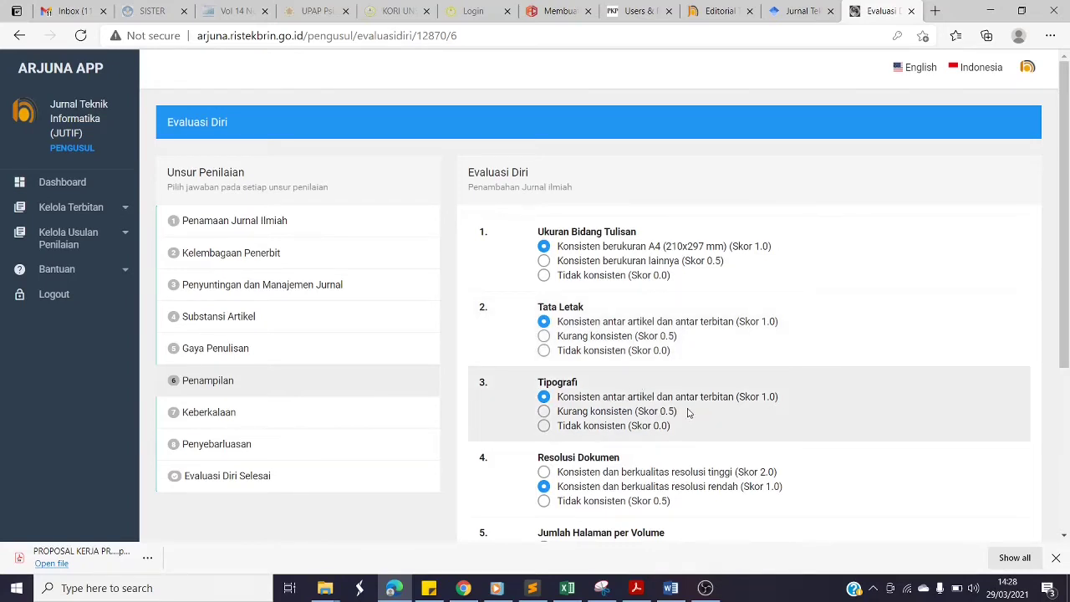
pyautogui.scroll(-2, 699, 401)
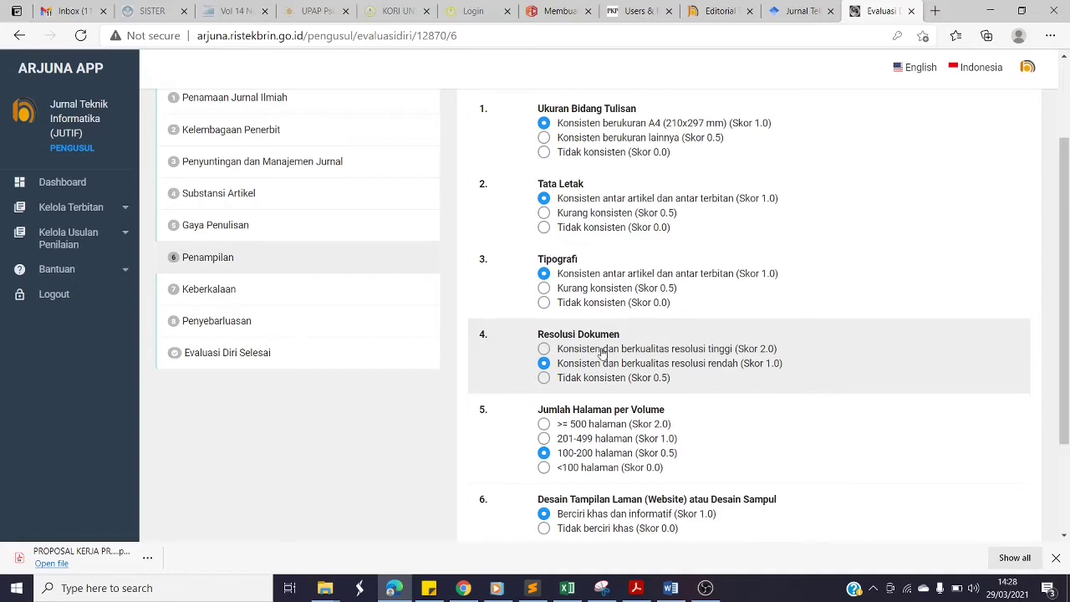
pyautogui.scroll(-2, 626, 353)
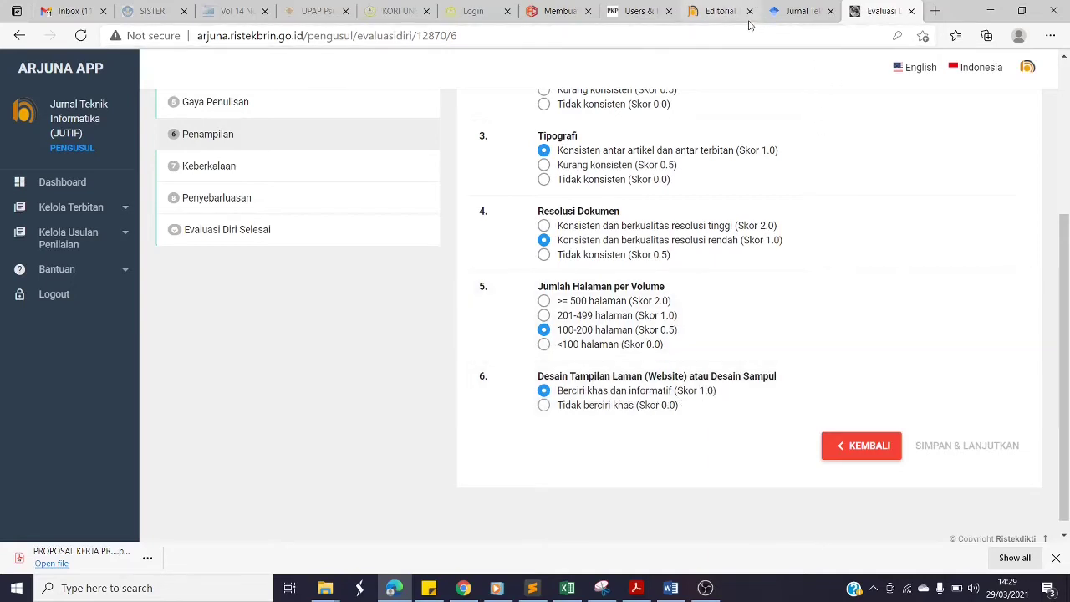
# Examine the JUTIF website's page design and sidebar blocks for the Desain Tampilan Laman criterion and return to ARJUNA
pyautogui.click(721, 12)
pyautogui.scroll(7, 737, 207)
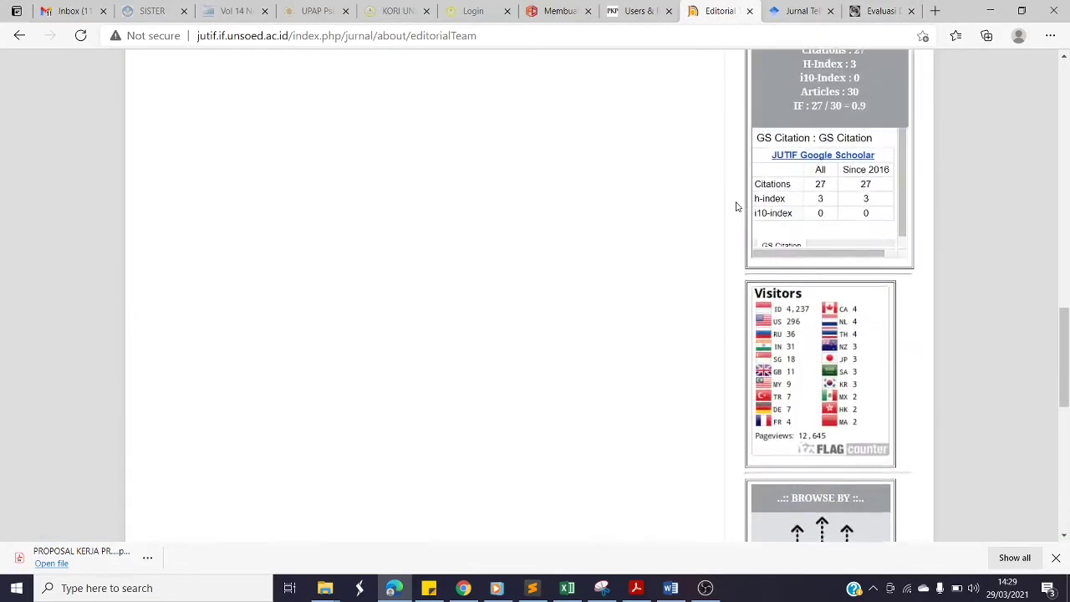
pyautogui.scroll(3, 736, 206)
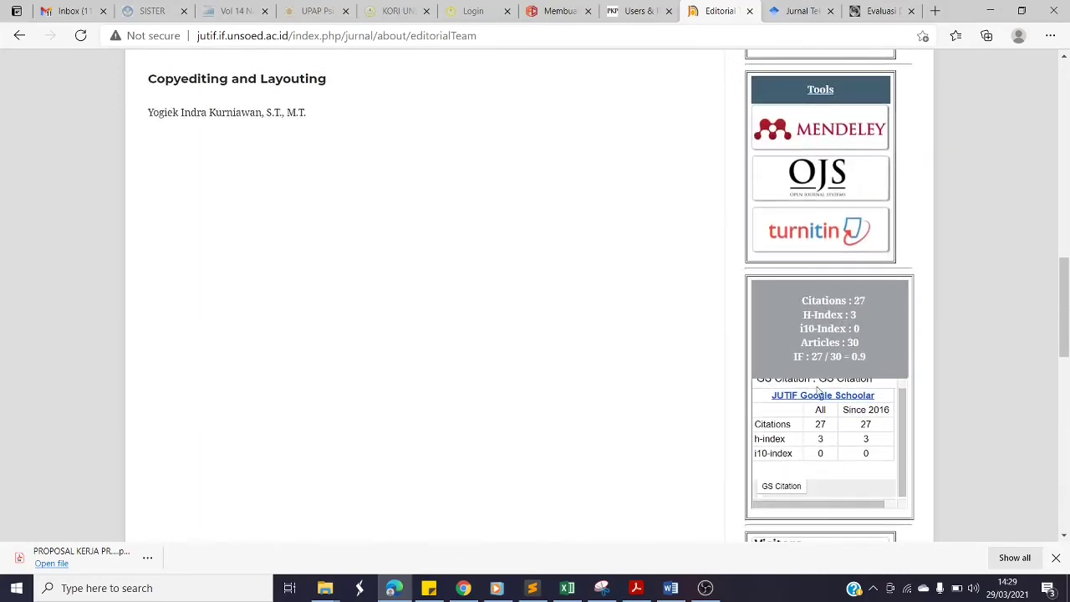
pyautogui.scroll(-7, 802, 363)
pyautogui.scroll(1, 777, 355)
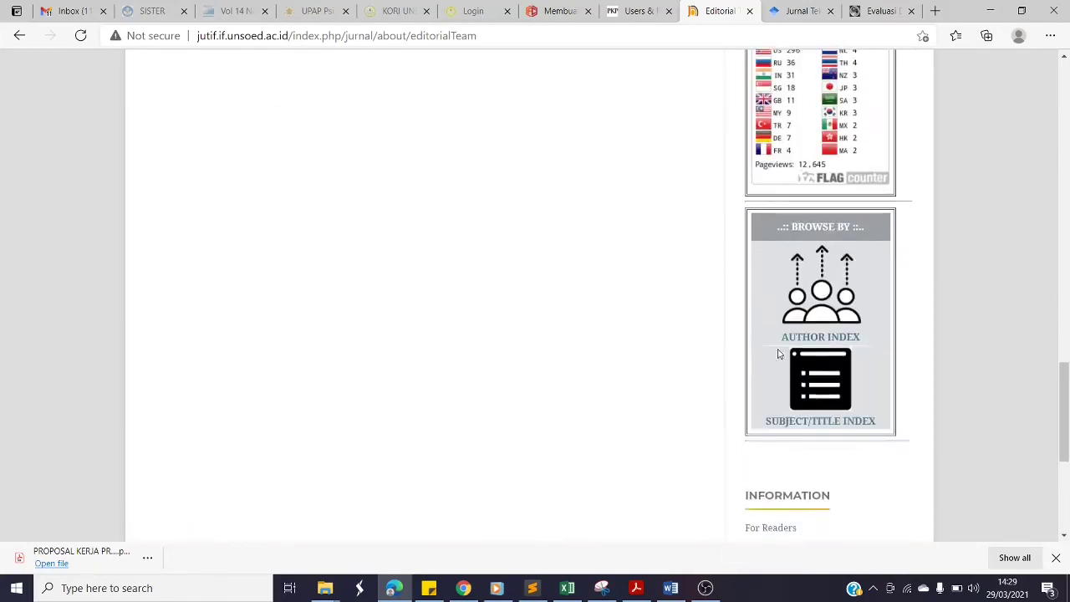
pyautogui.scroll(15, 777, 355)
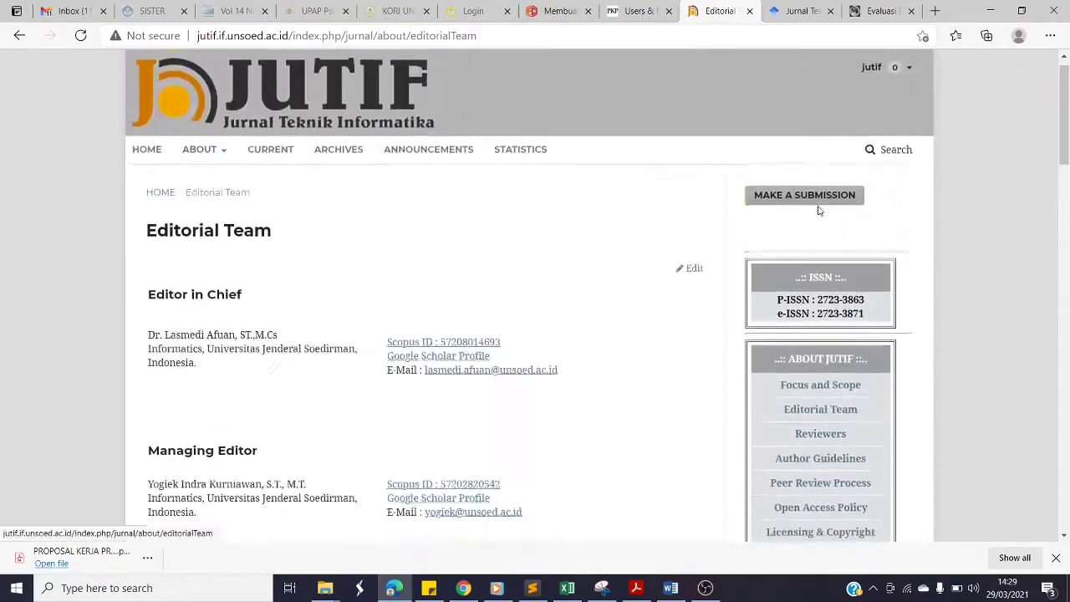
pyautogui.scroll(-3, 841, 406)
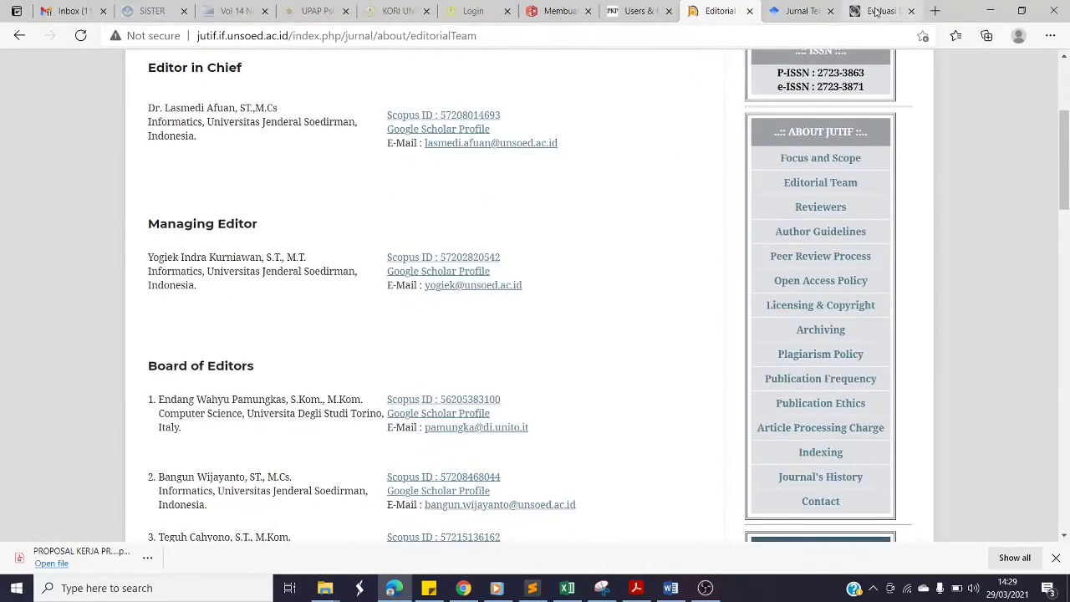
pyautogui.click(875, 11)
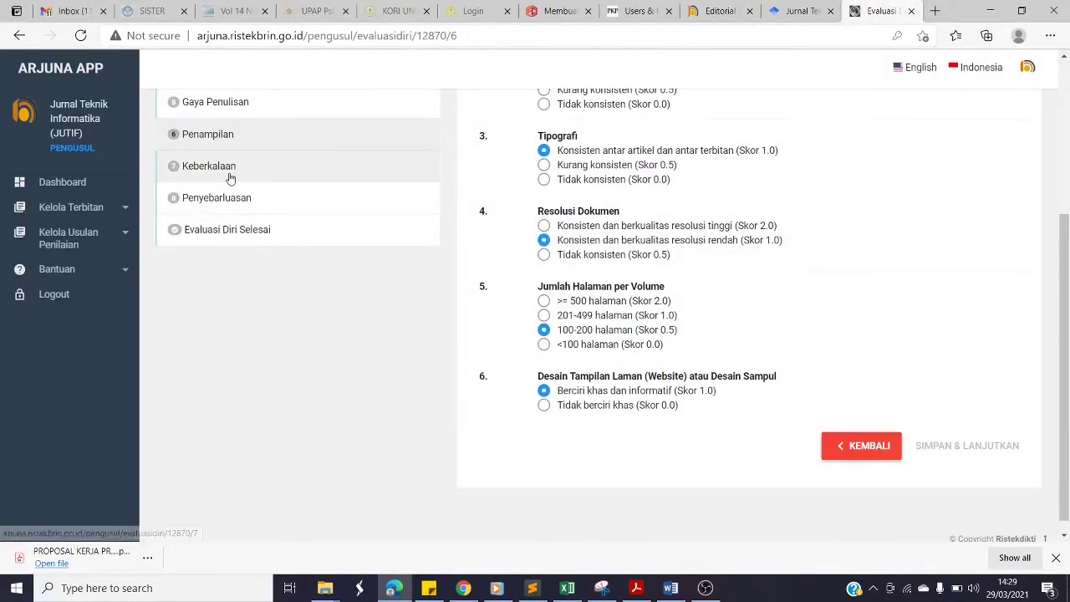
# Open the Keberkalaan element and review its answers from Jadwal Penerbitan through Indeks Tiap Volume
pyautogui.click(230, 178)
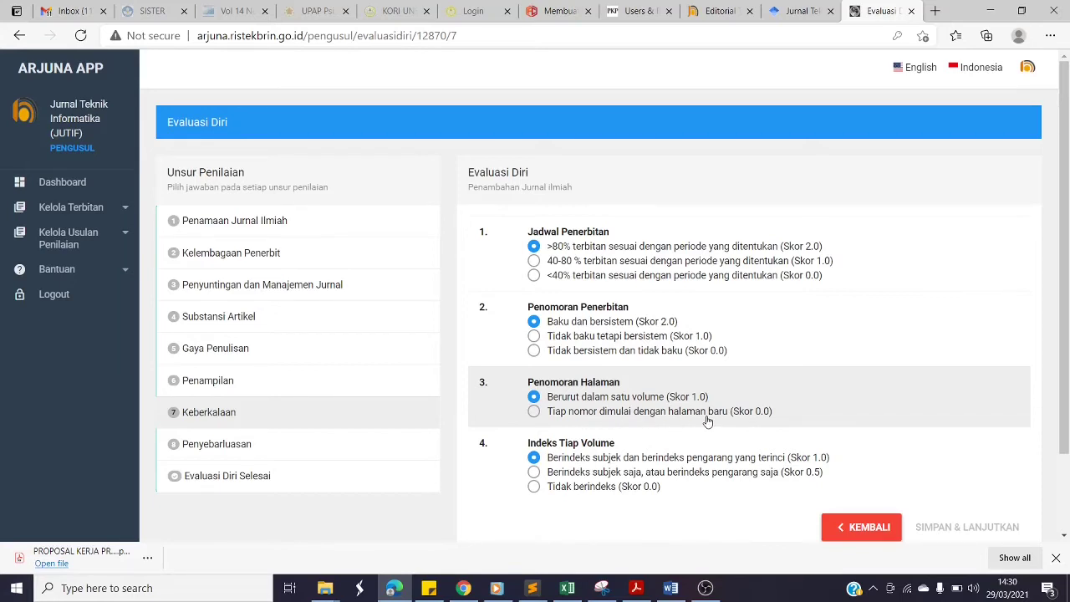
pyautogui.scroll(-2, 707, 421)
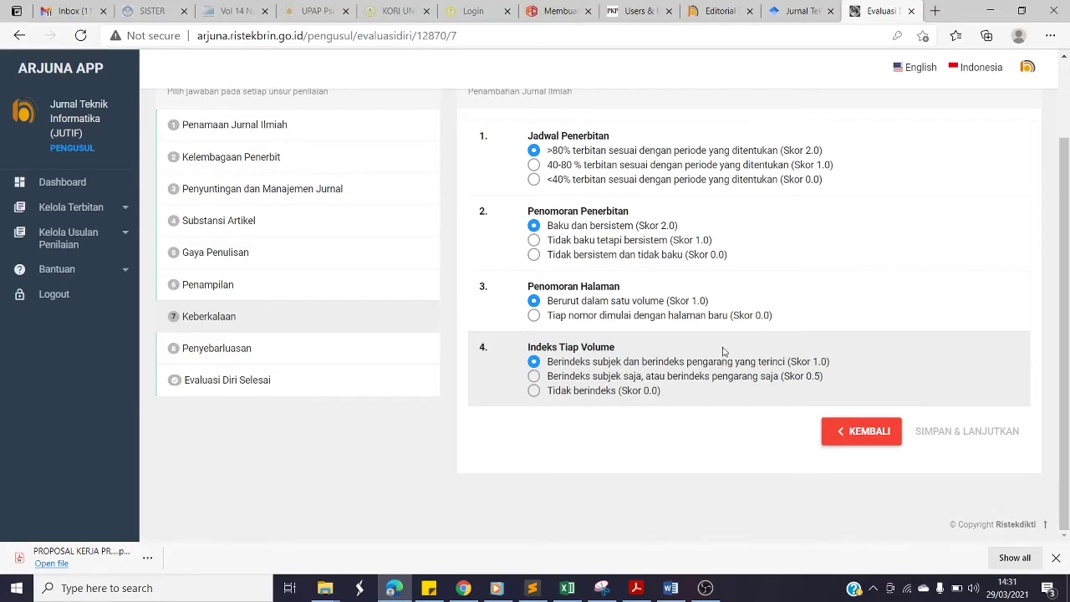
# Open the Author Index from the JUTIF site in a new browser tab and look through it from A to Z
pyautogui.click(735, 16)
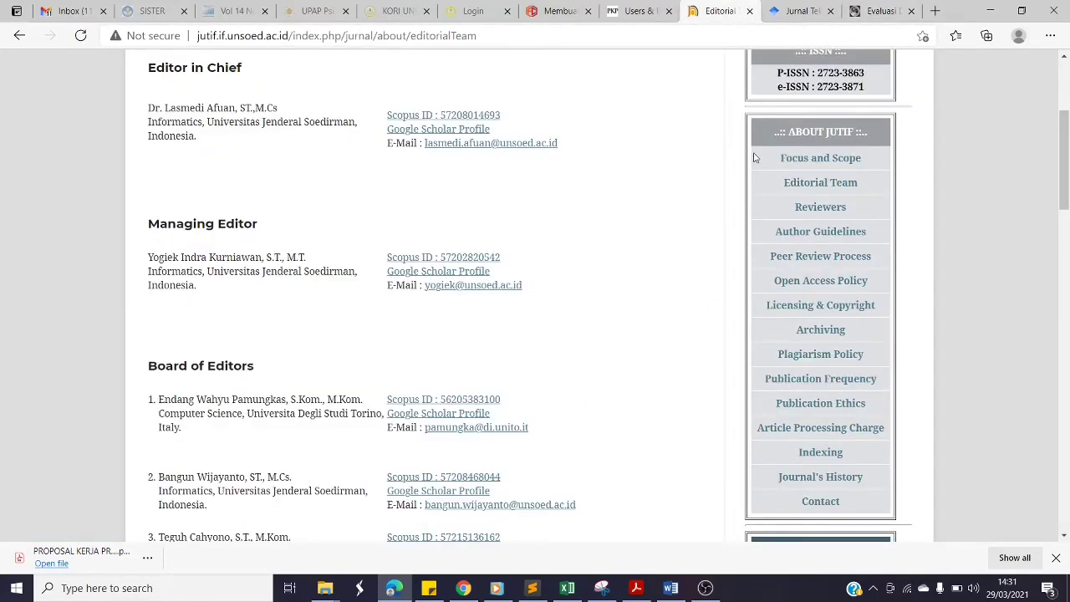
pyautogui.scroll(-3, 721, 223)
pyautogui.scroll(-10, 721, 222)
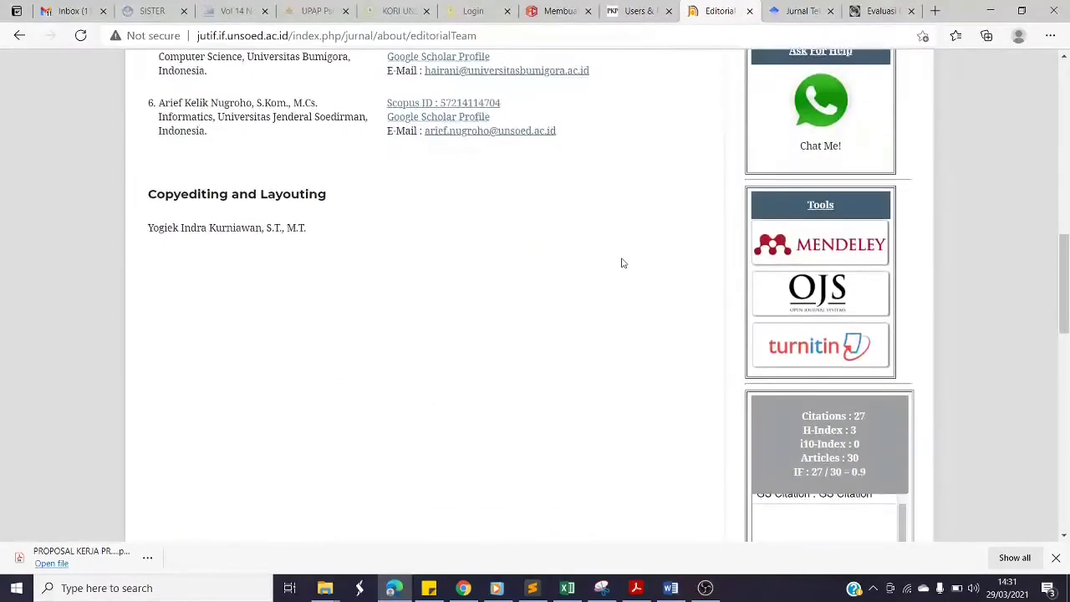
pyautogui.scroll(-2, 622, 265)
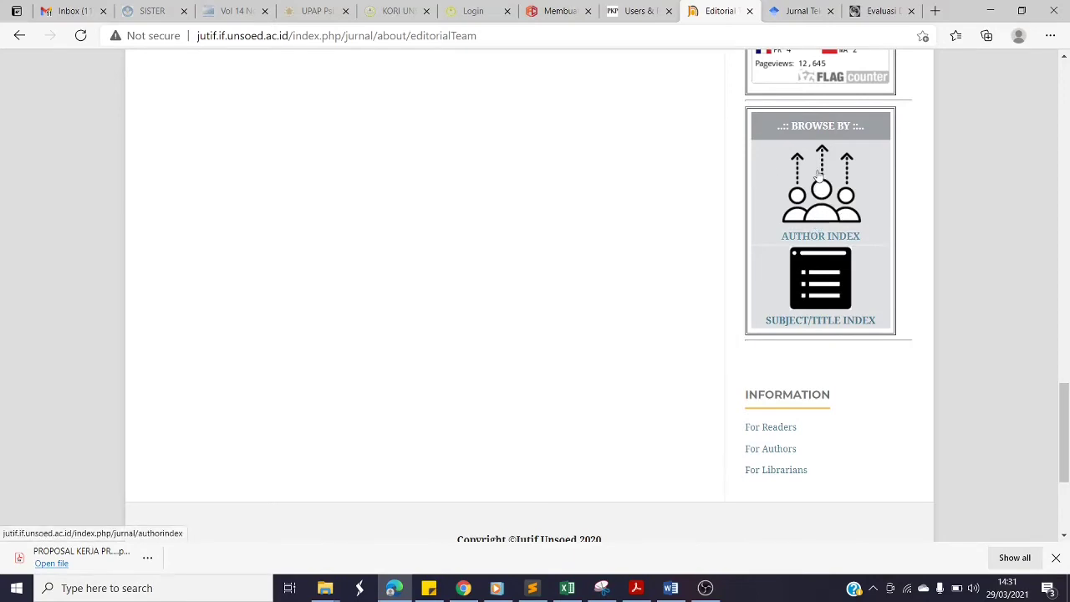
pyautogui.rightClick(820, 234)
pyautogui.click(832, 244)
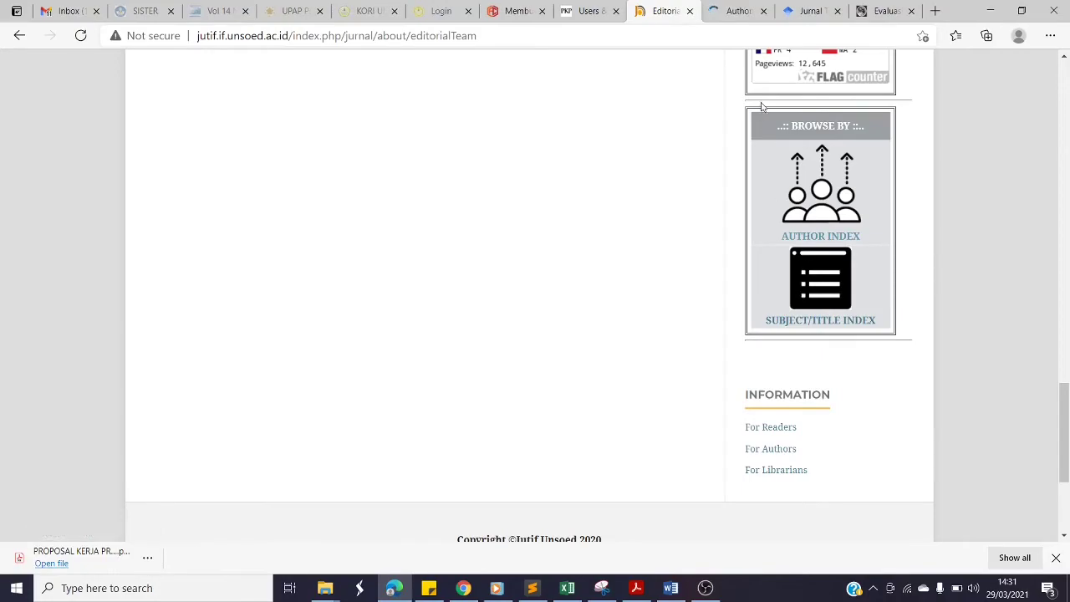
pyautogui.click(738, 12)
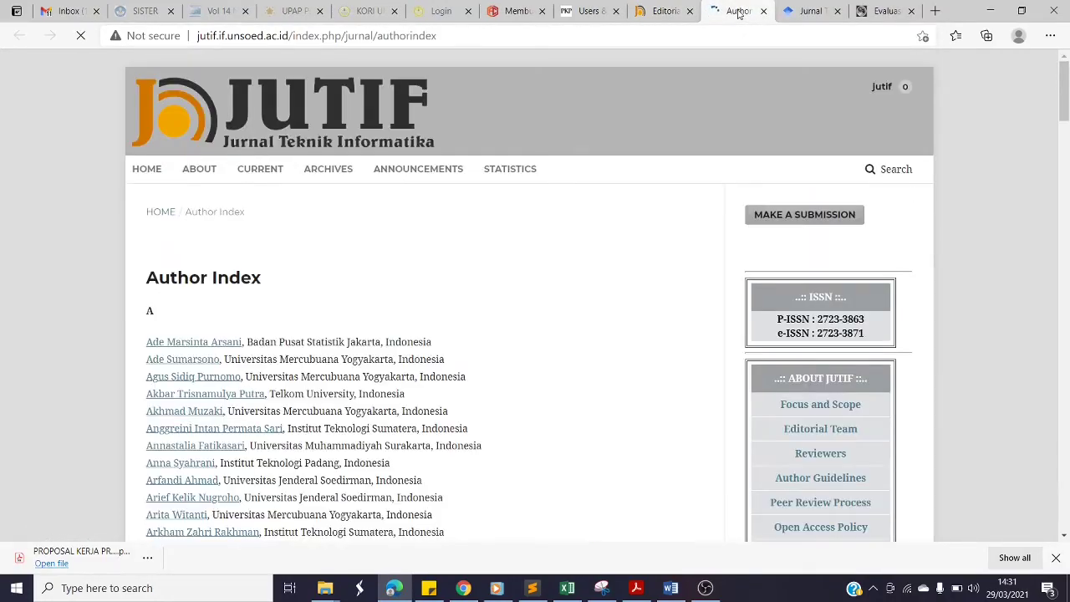
pyautogui.scroll(-9, 325, 229)
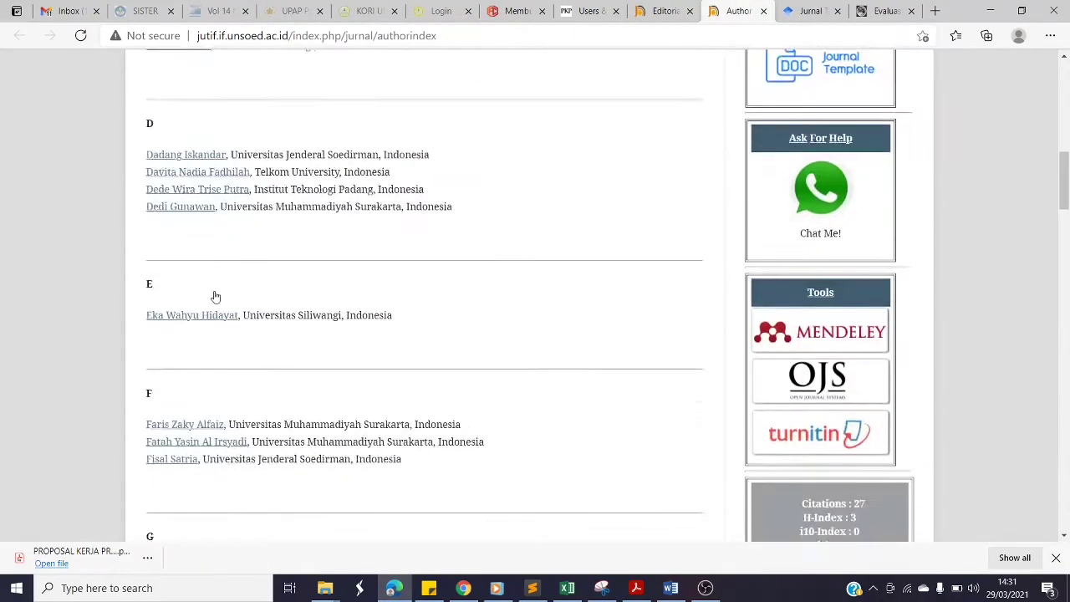
pyautogui.scroll(-14, 209, 313)
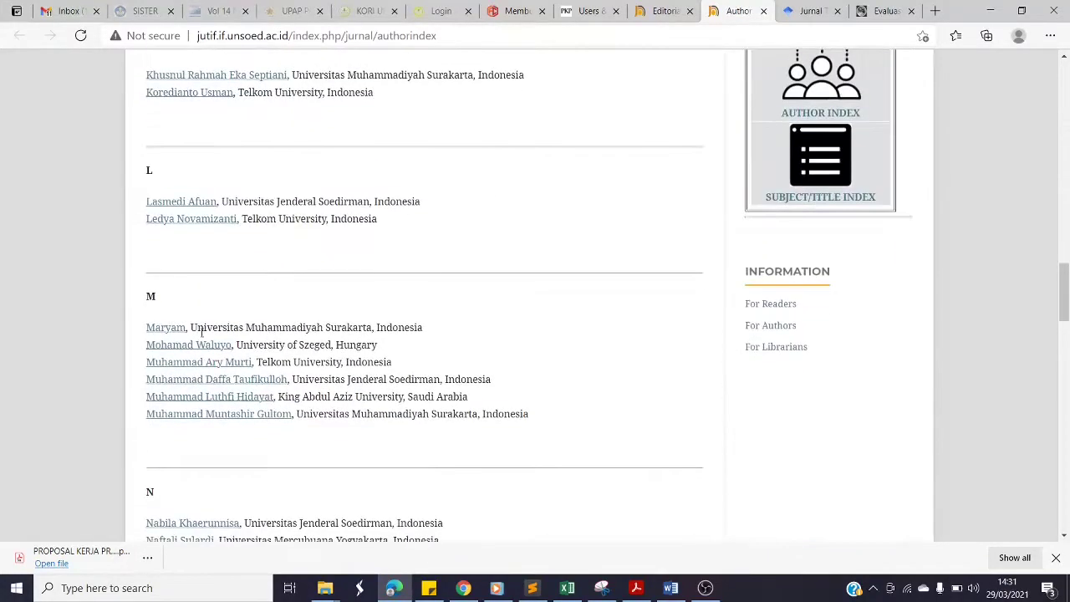
pyautogui.scroll(-4, 201, 331)
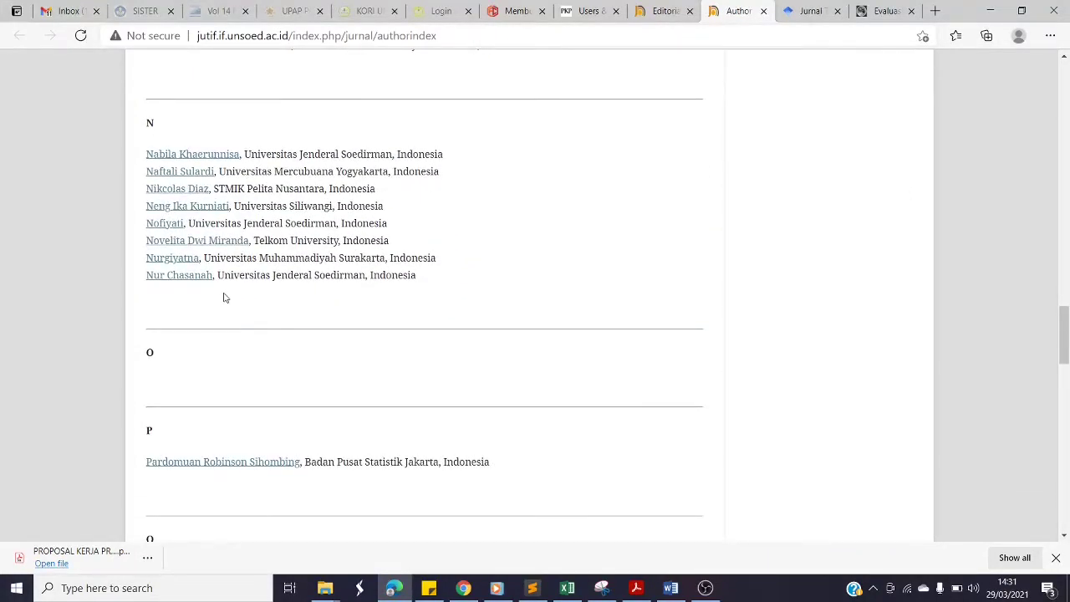
pyautogui.scroll(-9, 212, 246)
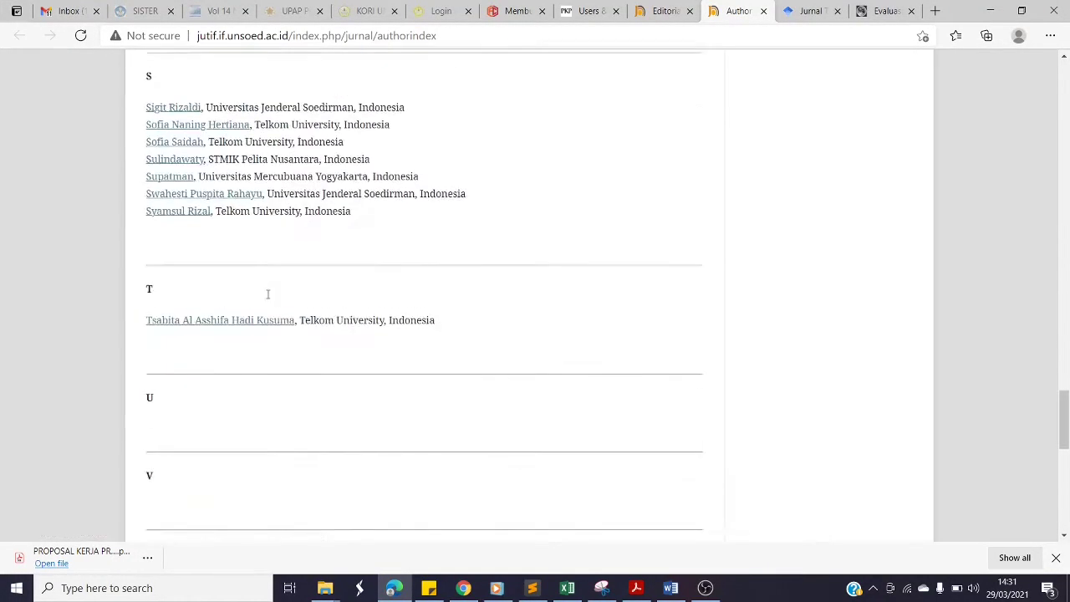
pyautogui.scroll(-6, 268, 293)
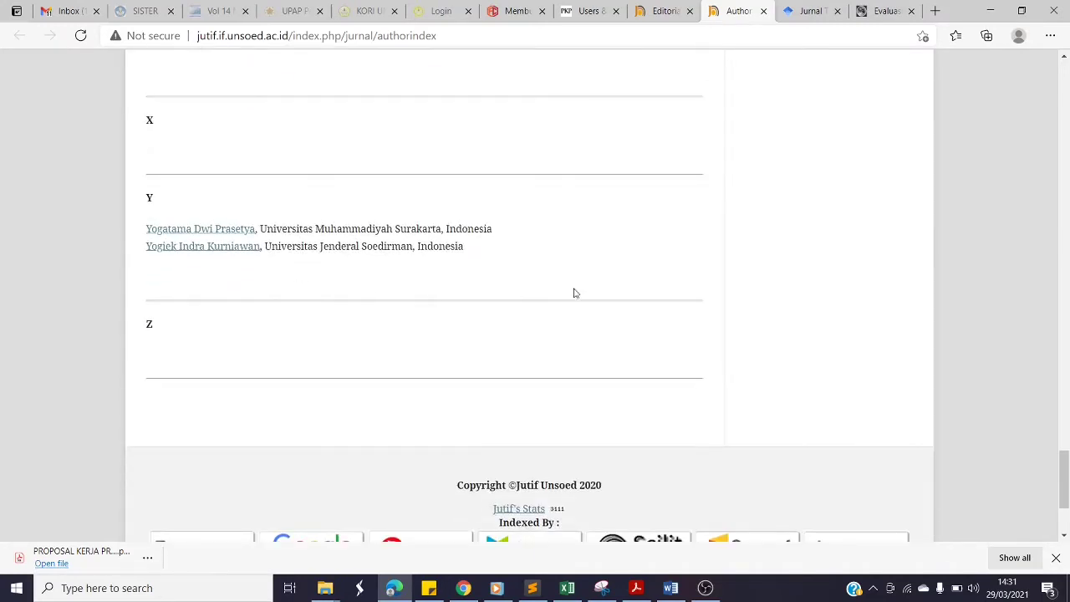
# Open JUTIF's Subject/Title Index in a new browser tab and look through its article titles
pyautogui.click(675, 12)
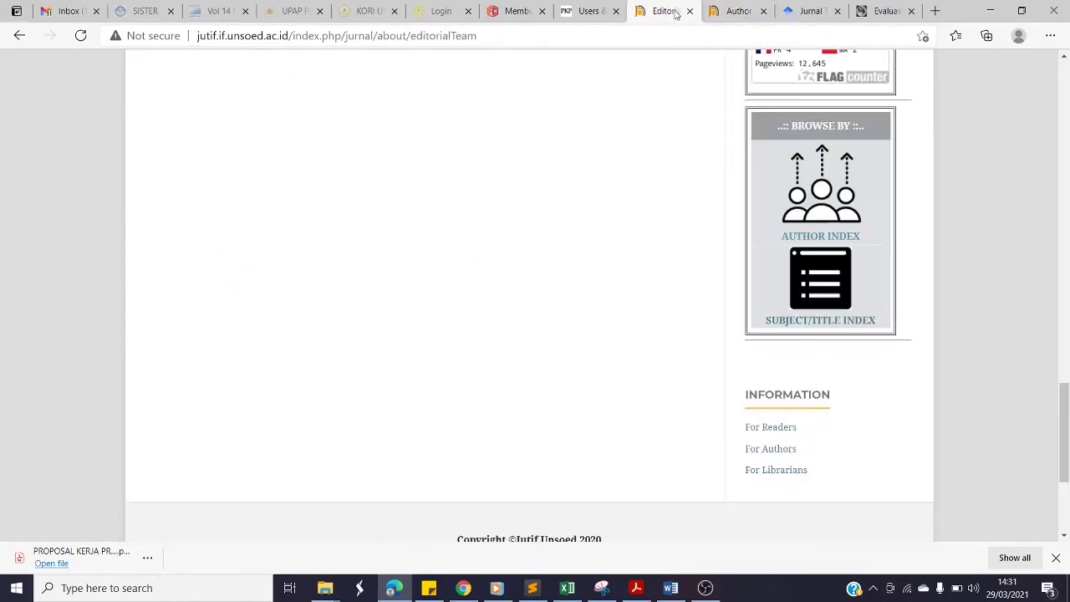
pyautogui.rightClick(822, 326)
pyautogui.click(840, 337)
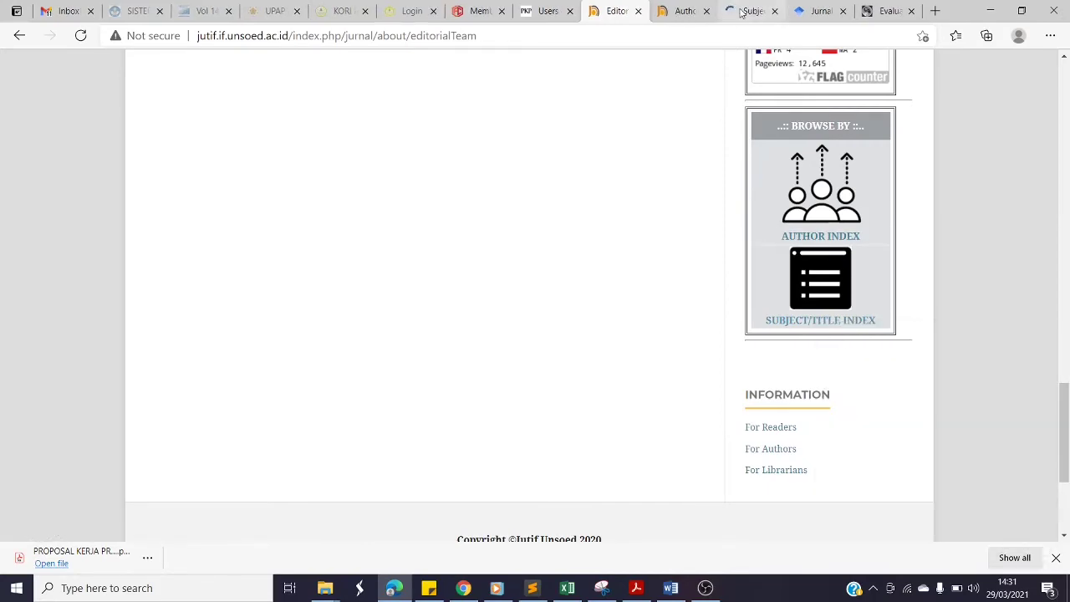
pyautogui.click(741, 12)
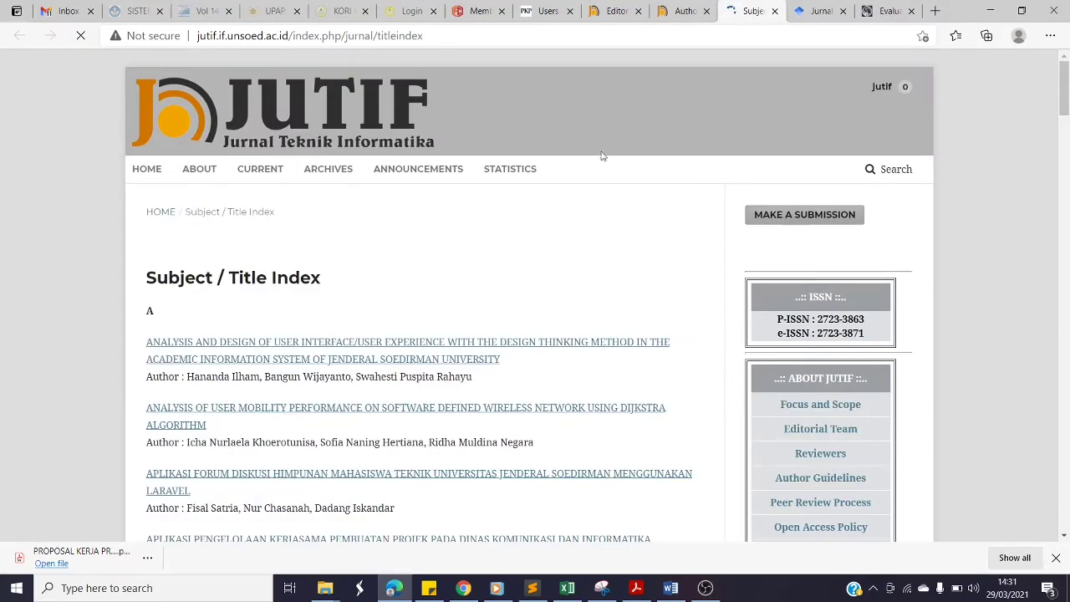
pyautogui.scroll(-20, 473, 284)
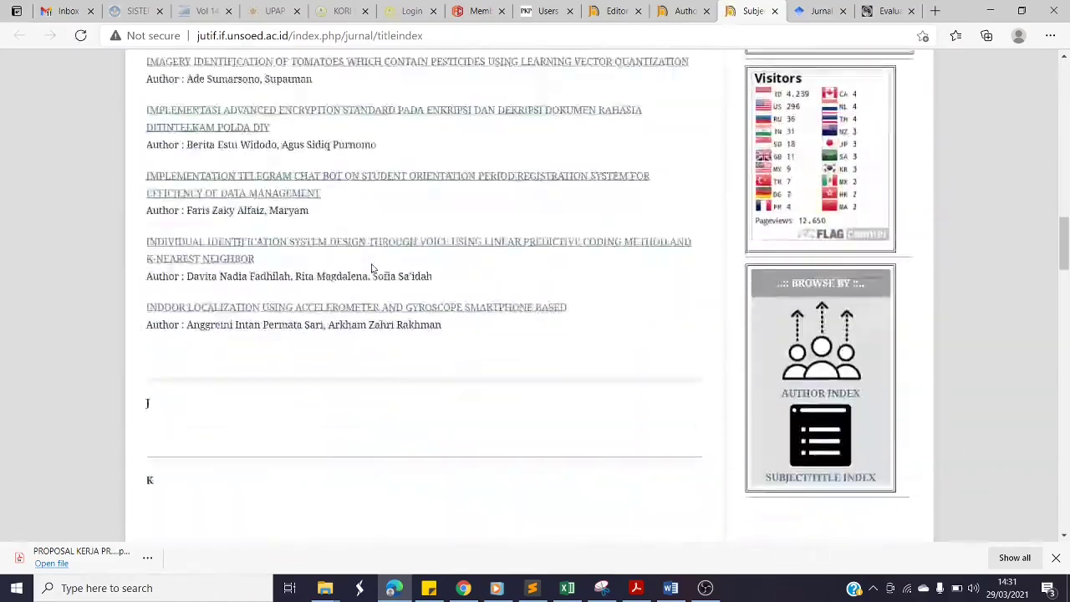
pyautogui.scroll(-15, 373, 267)
pyautogui.scroll(-3, 271, 286)
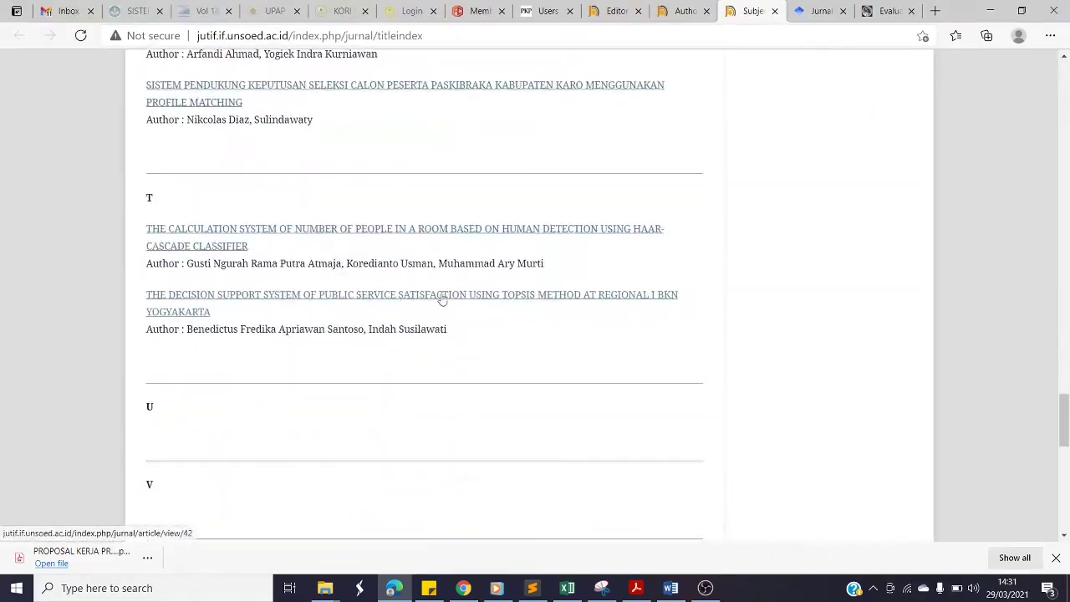
pyautogui.scroll(20, 630, 263)
pyautogui.scroll(15, 558, 227)
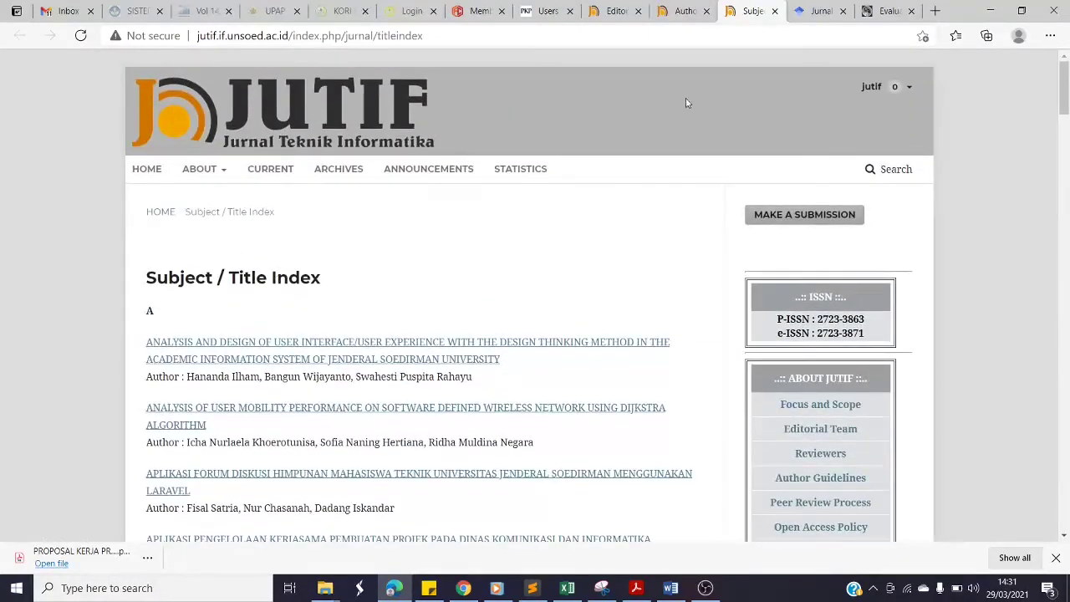
# Open an author's entry under Y in the Author Index, check the articles listed for that author, and return to ARJUNA
pyautogui.click(684, 10)
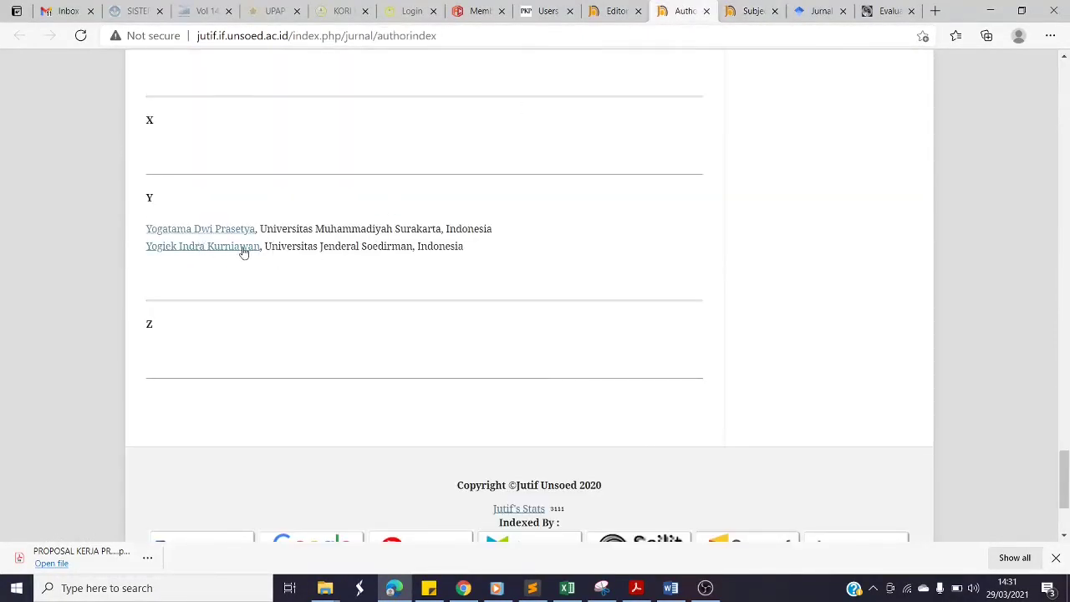
pyautogui.scroll(2, 241, 249)
pyautogui.click(200, 376)
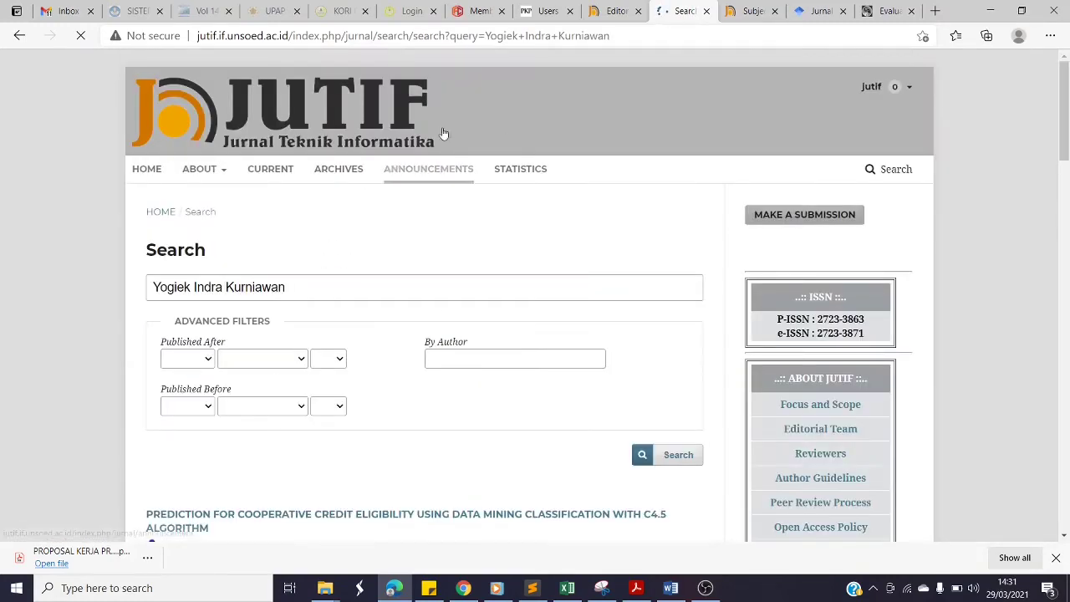
pyautogui.click(577, 36)
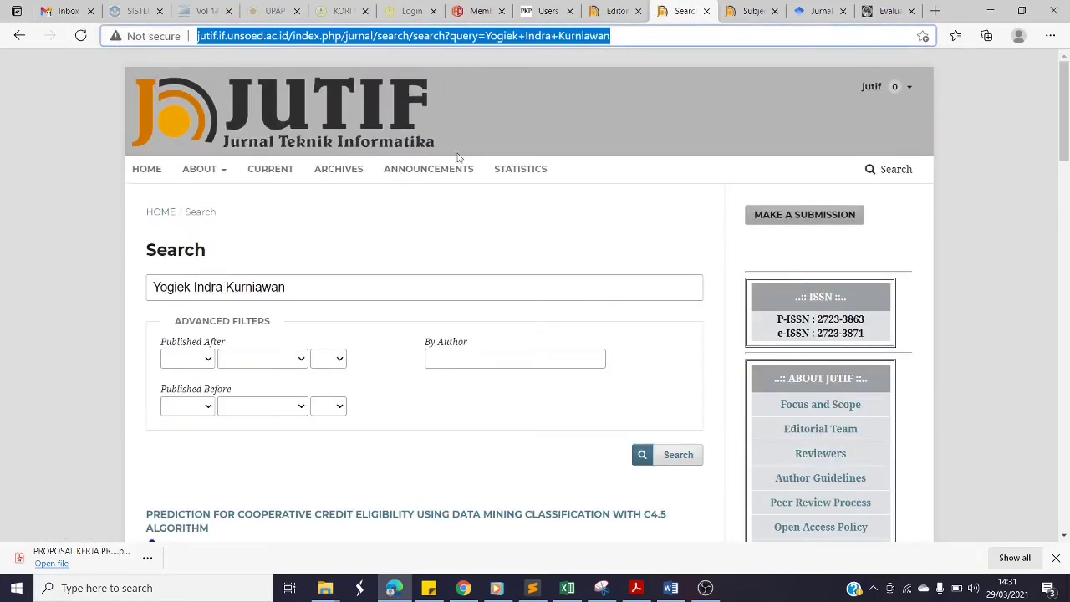
pyautogui.scroll(-3, 515, 191)
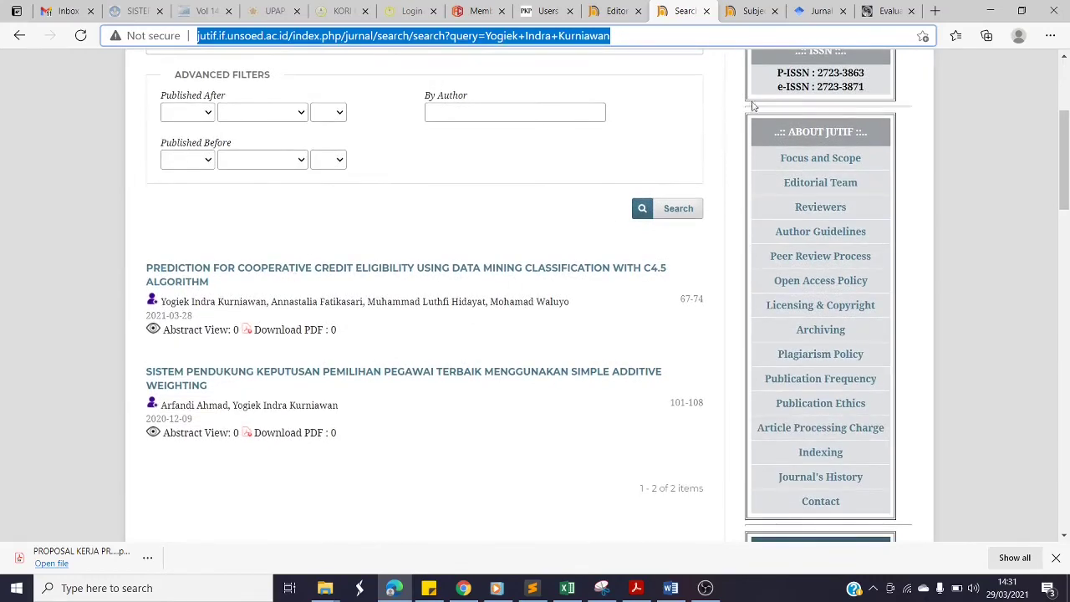
pyautogui.click(889, 12)
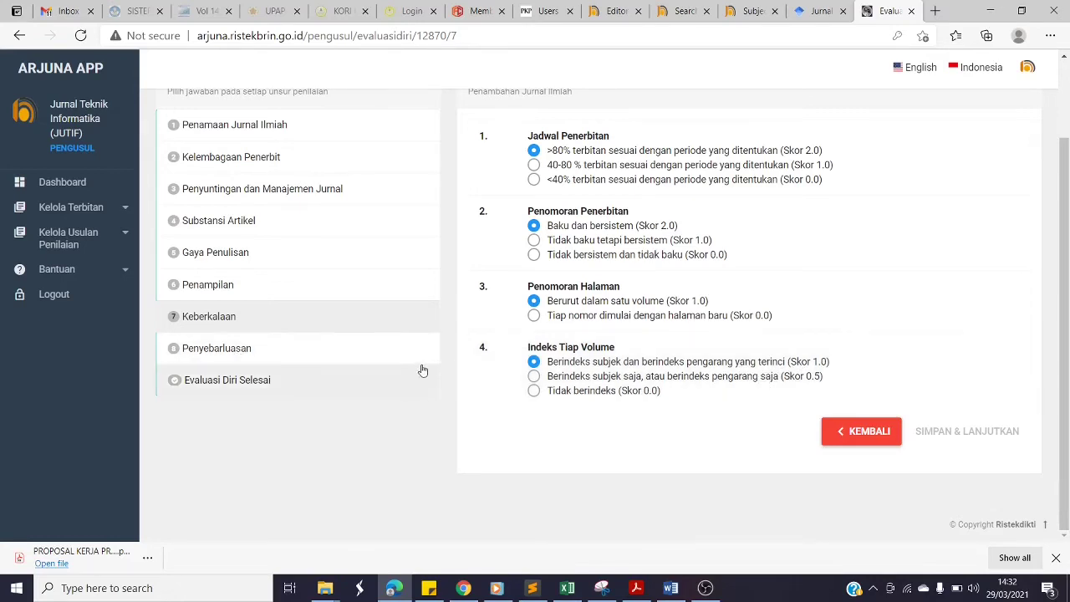
# Open the Penyebarluasan element and check the journal's daily visitor statistics through Jutif's Stats on the JUTIF site
pyautogui.click(224, 349)
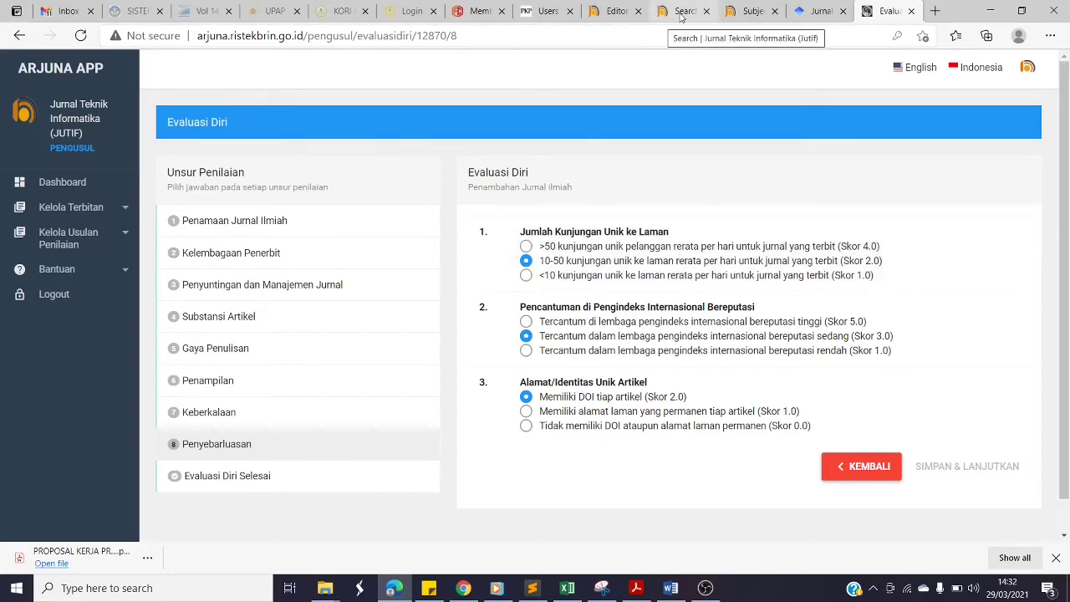
pyautogui.click(621, 15)
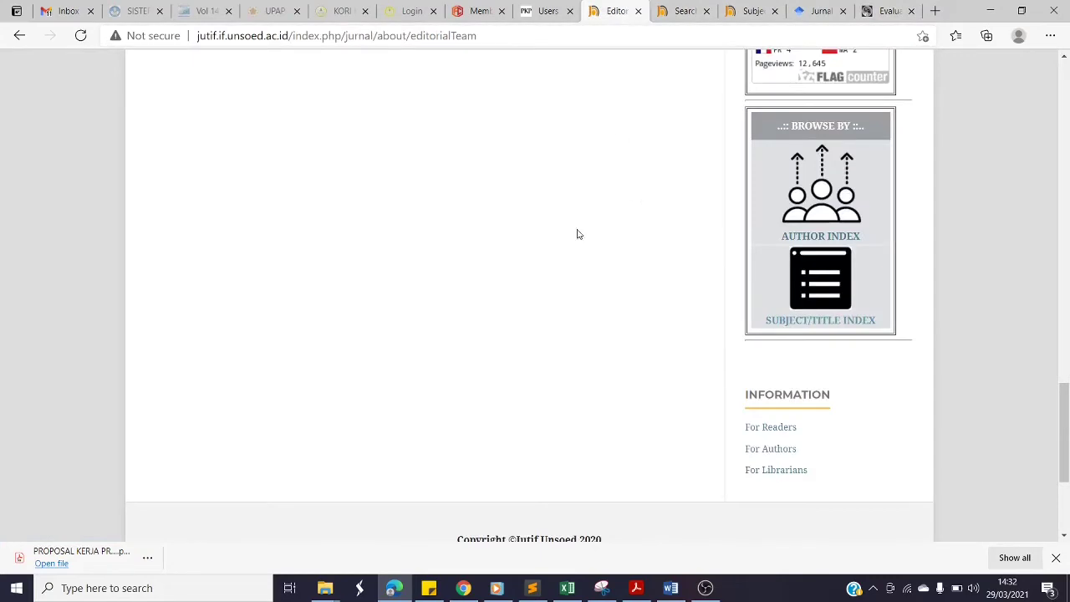
pyautogui.scroll(-3, 551, 242)
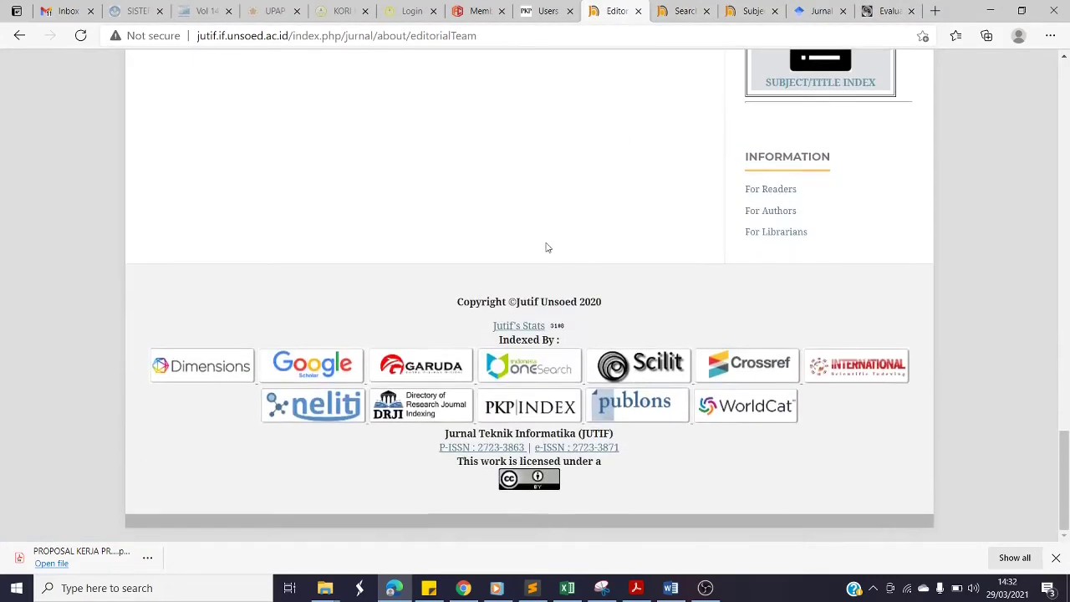
pyautogui.click(521, 326)
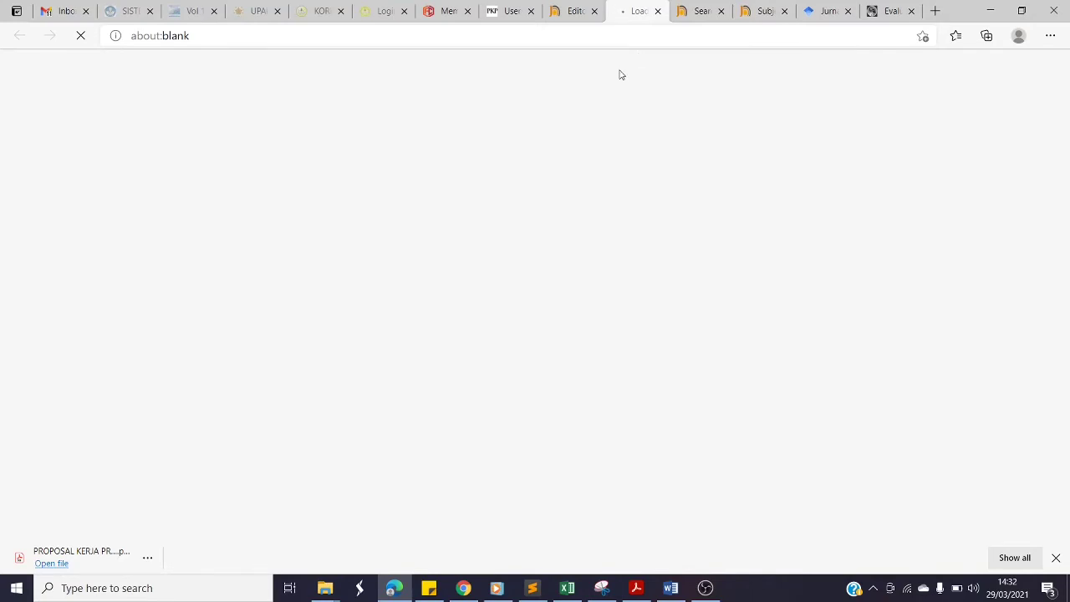
pyautogui.scroll(-1, 575, 232)
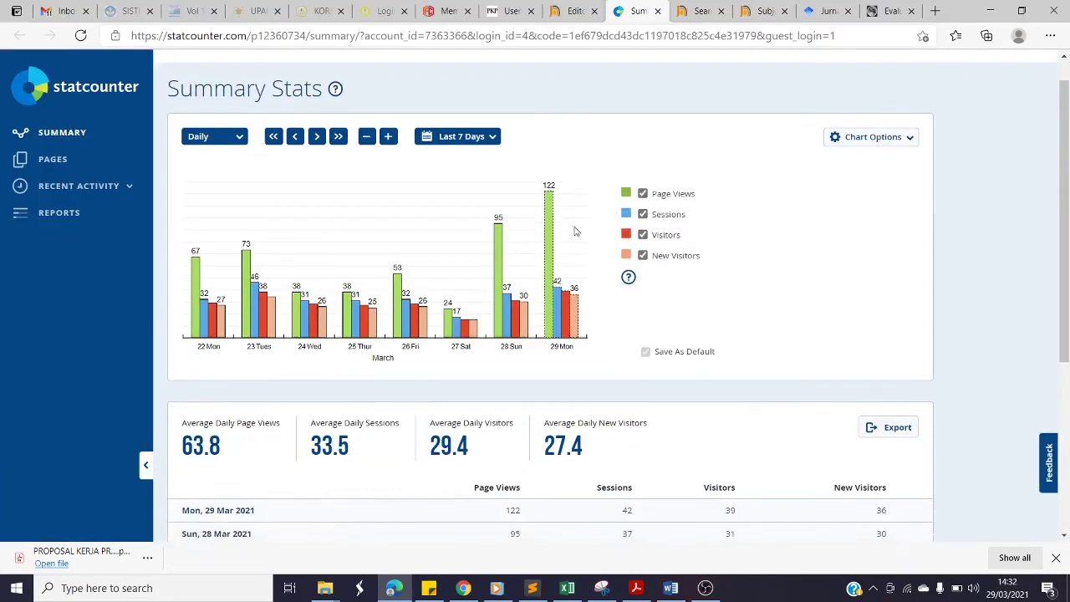
pyautogui.scroll(-1, 502, 293)
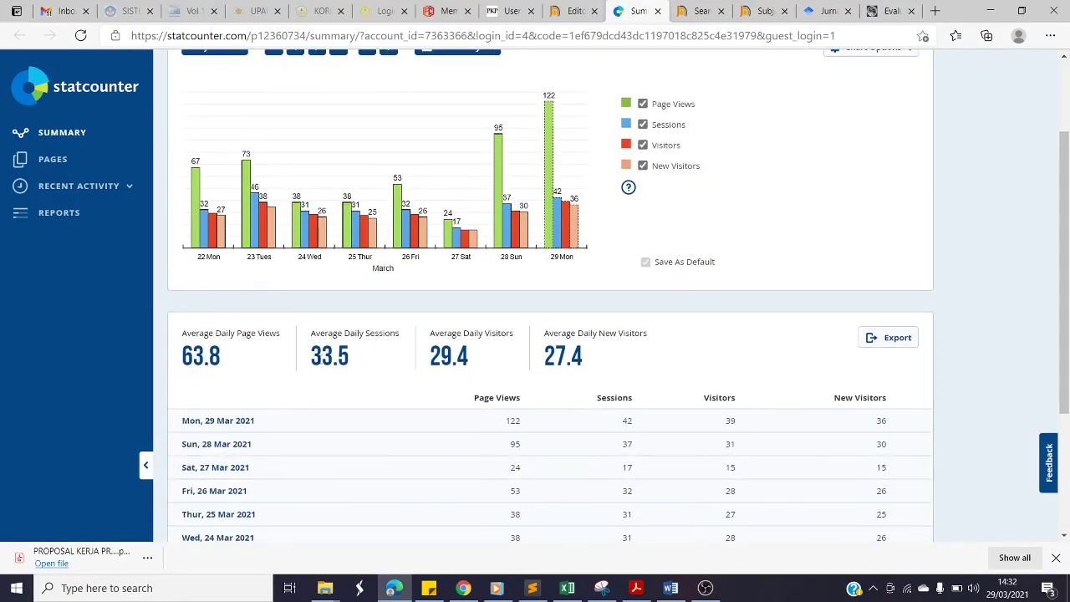
# Check the average daily sessions and visitors in the Statcounter summary, and return to ARJUNA's self-evaluation
pyautogui.doubleClick(358, 351)
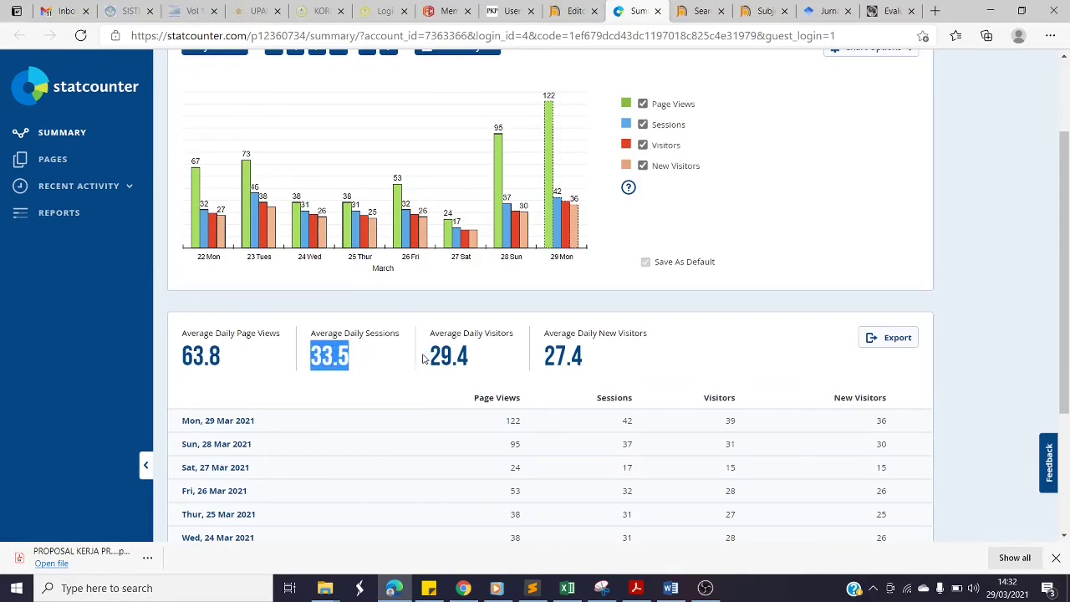
pyautogui.moveTo(432, 356); pyautogui.dragTo(471, 356)
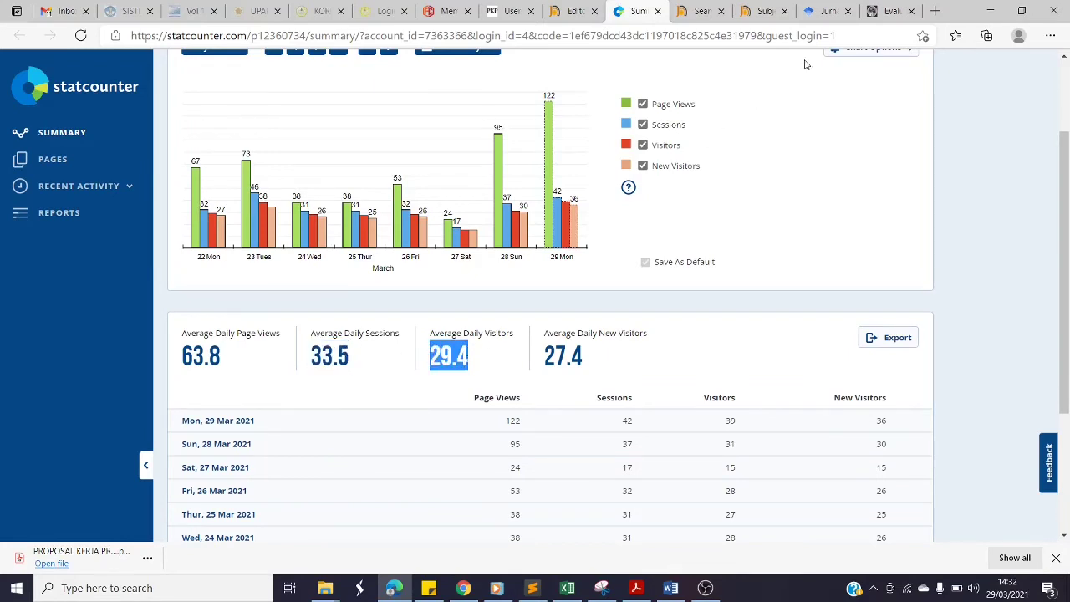
pyautogui.click(892, 12)
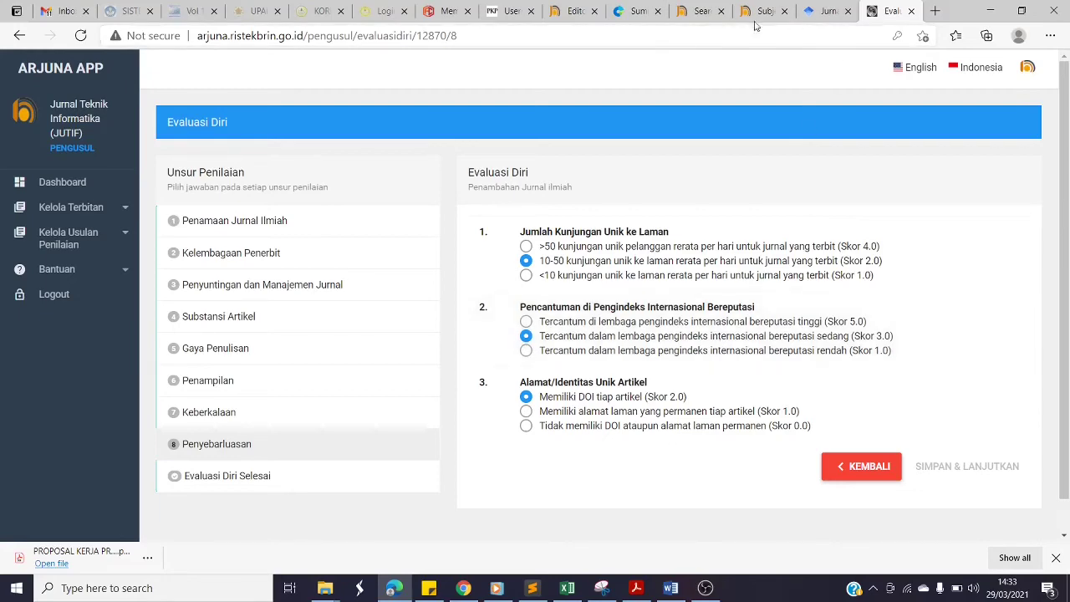
# Open JUTIF's Dimensions listing from the indexers on the journal site, dismiss the notification, check the publications, and return to ARJUNA
pyautogui.click(700, 11)
pyautogui.scroll(-10, 354, 373)
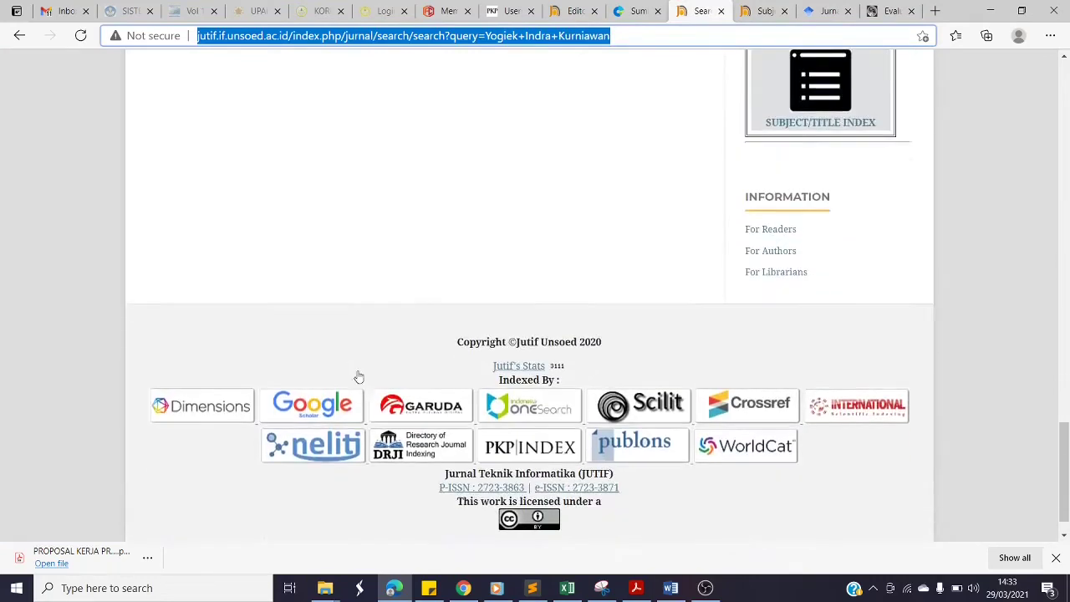
pyautogui.click(213, 375)
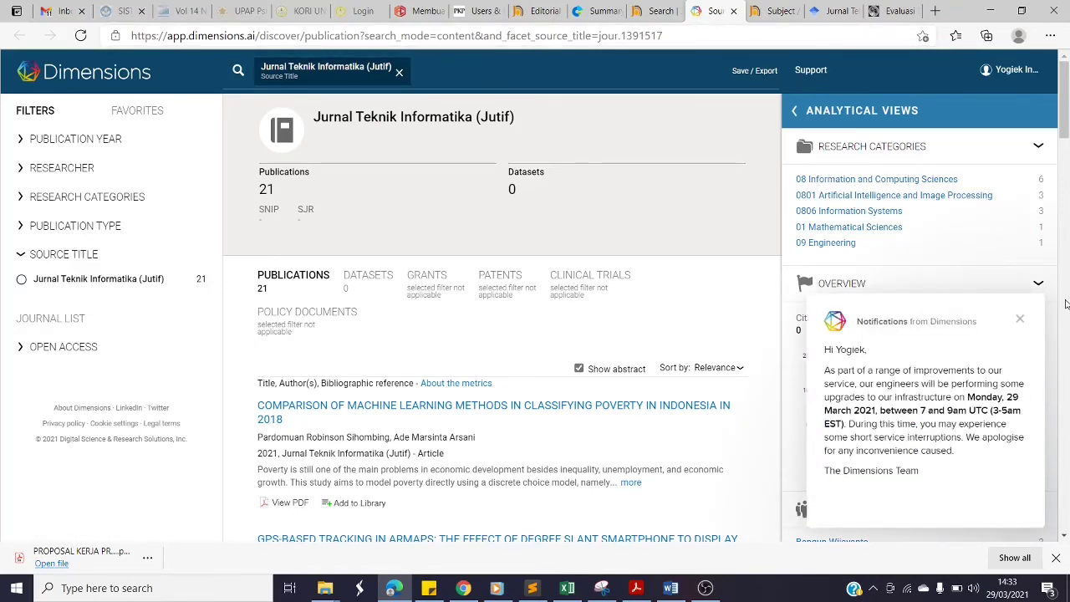
pyautogui.click(1020, 319)
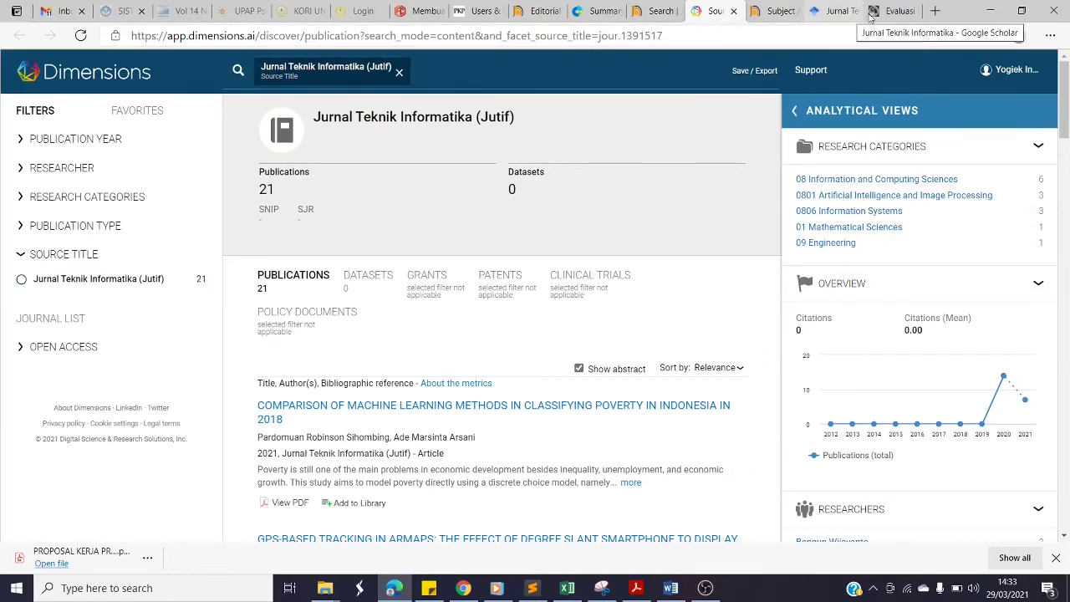
pyautogui.click(895, 12)
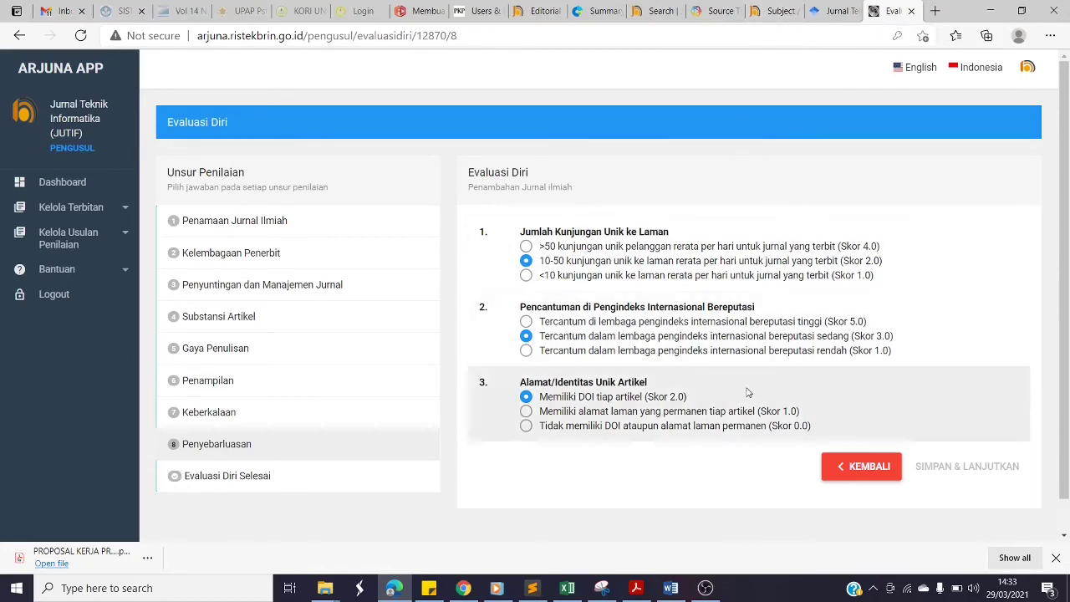
# Open Evaluasi Diri Selesai, return to the draft accreditation proposals, and check JUTIF's self-evaluation score and rank
pyautogui.click(233, 481)
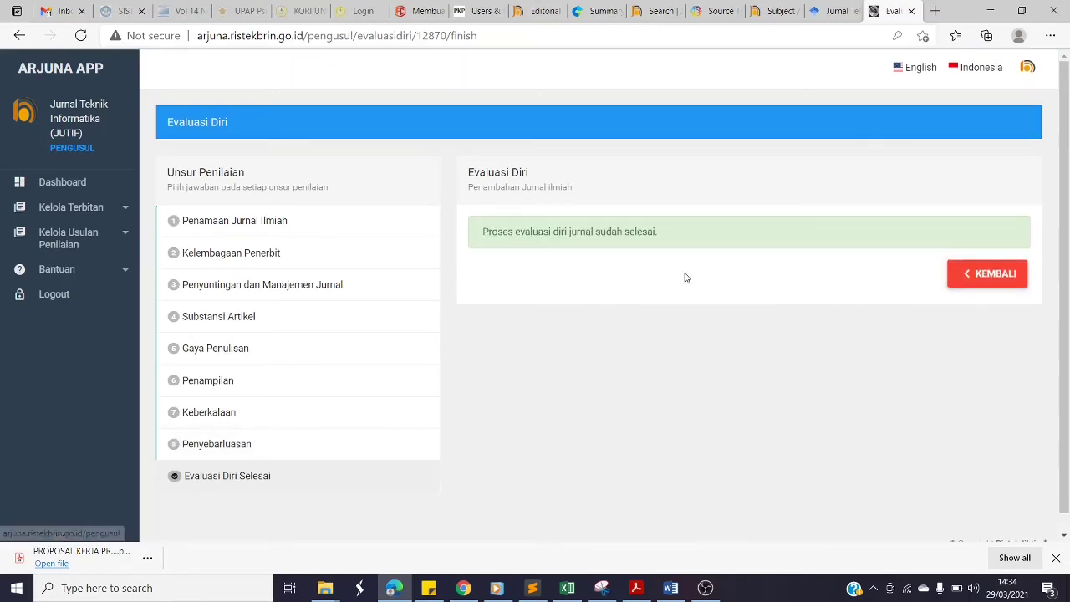
pyautogui.click(989, 275)
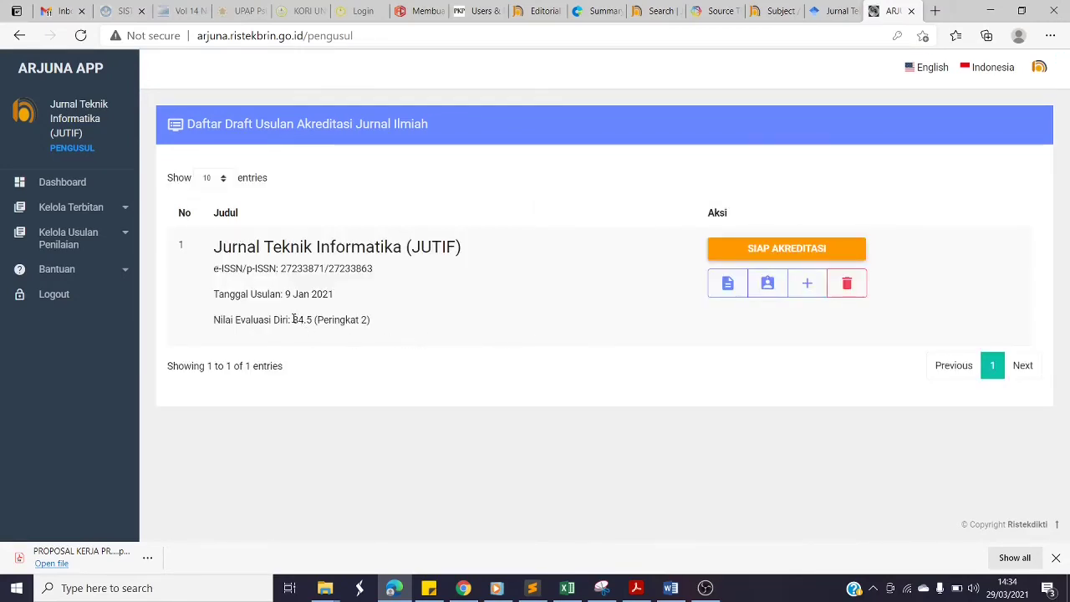
pyautogui.moveTo(293, 319); pyautogui.dragTo(314, 319)
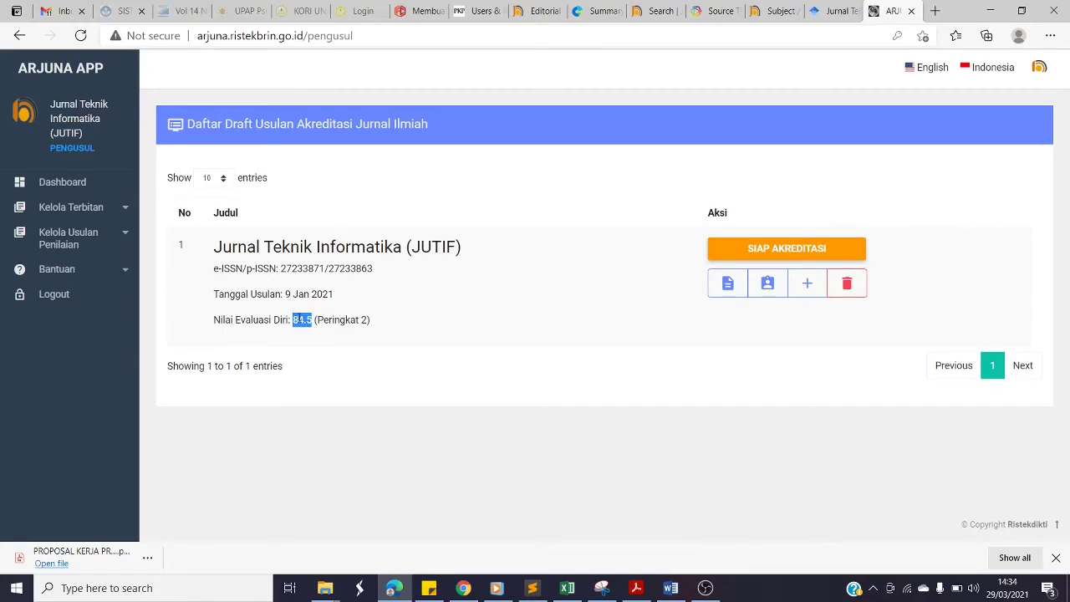
pyautogui.click(295, 320)
pyautogui.moveTo(294, 319); pyautogui.dragTo(316, 321)
pyautogui.moveTo(317, 321); pyautogui.dragTo(367, 321)
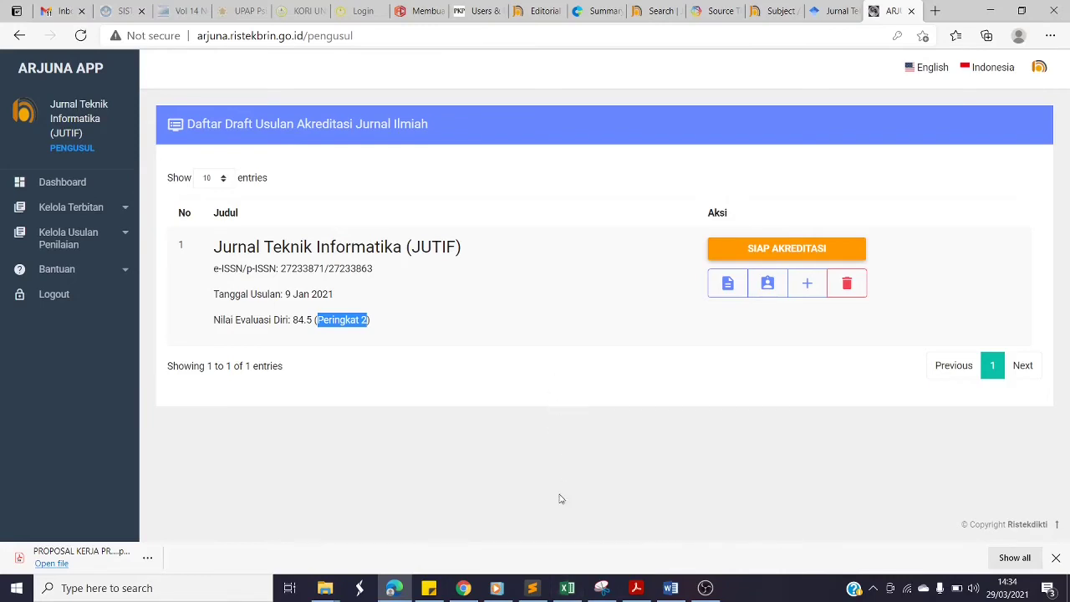
# Switch to Form Cek Akreditasi_JUTIF.xlsx in Excel, check the article substance minimum, total score and SINTA rank formula, and return to ARJUNA
pyautogui.click(567, 587)
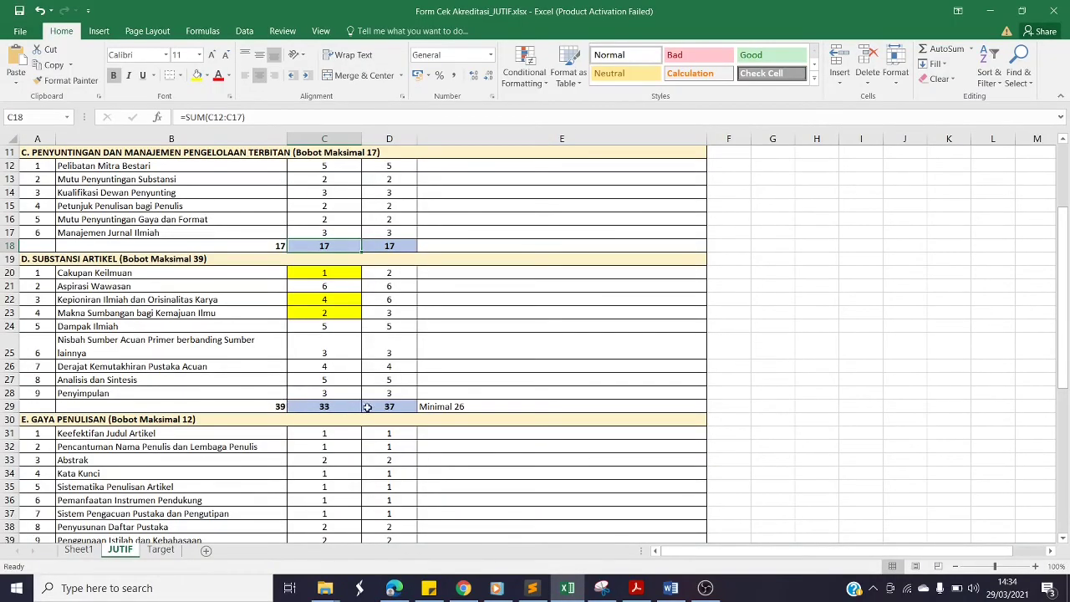
pyautogui.click(461, 406)
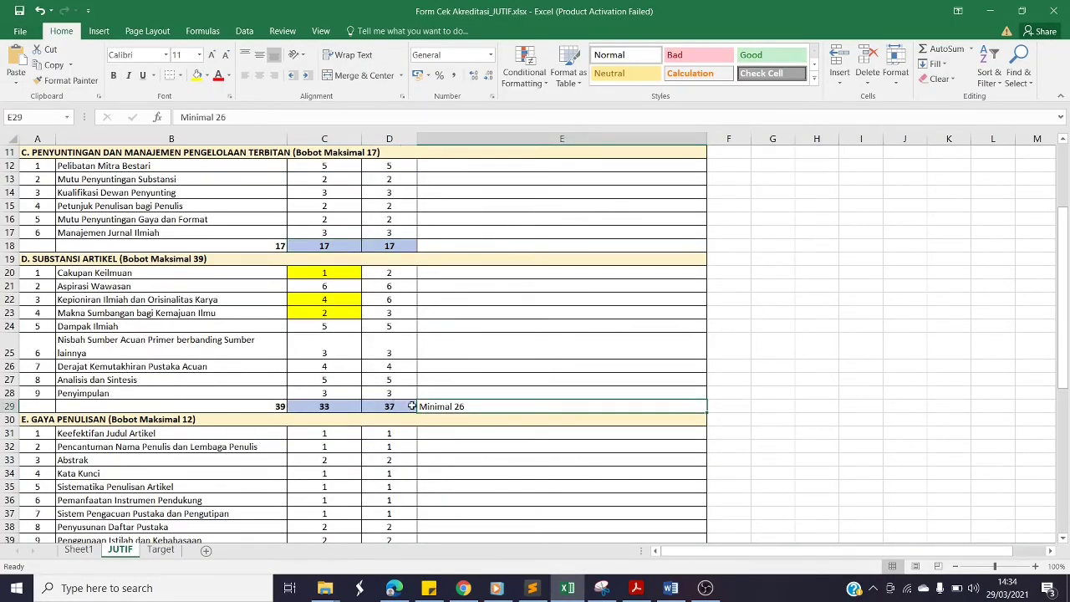
pyautogui.click(278, 407)
pyautogui.click(449, 407)
pyautogui.scroll(-13, 444, 343)
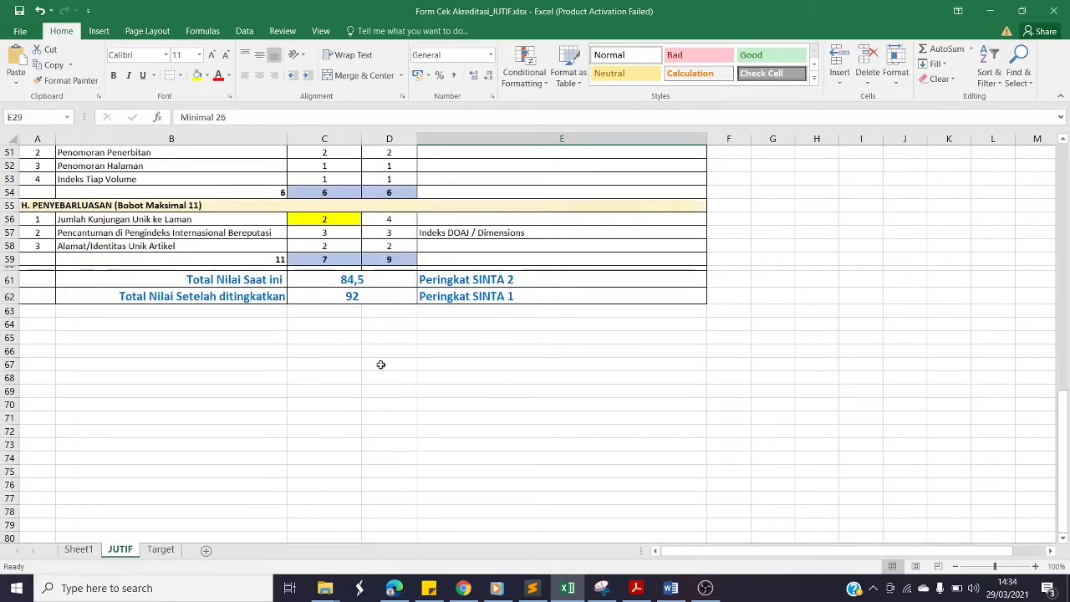
pyautogui.click(351, 279)
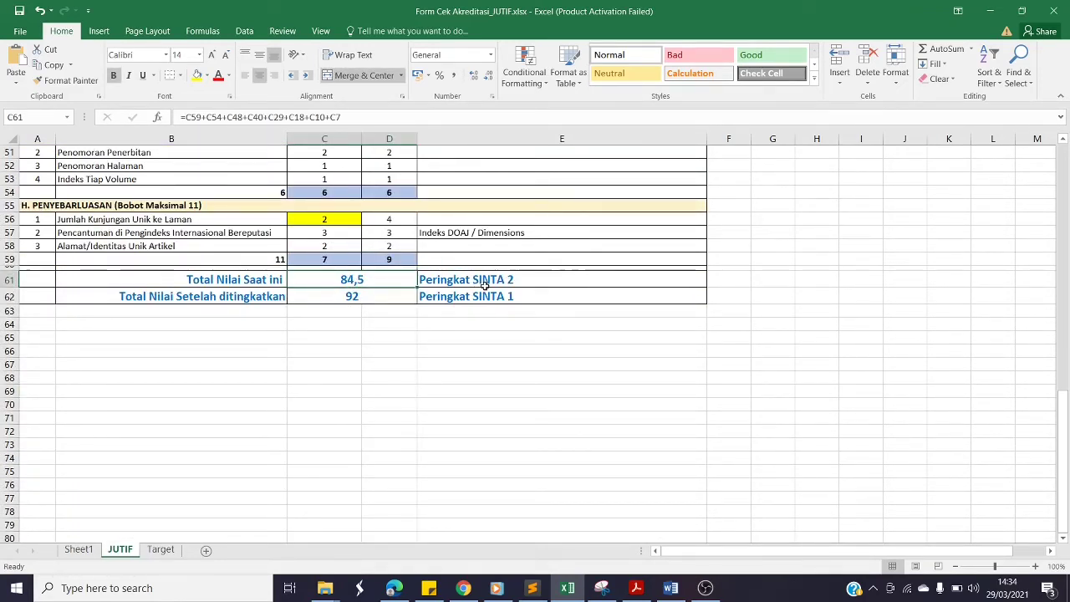
pyautogui.click(425, 279)
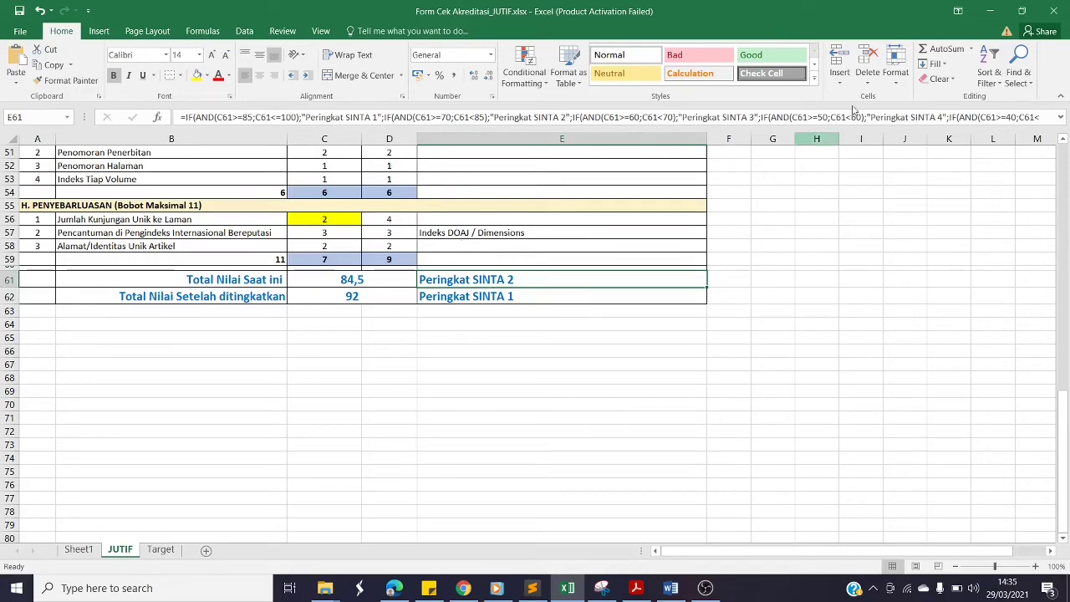
pyautogui.click(990, 11)
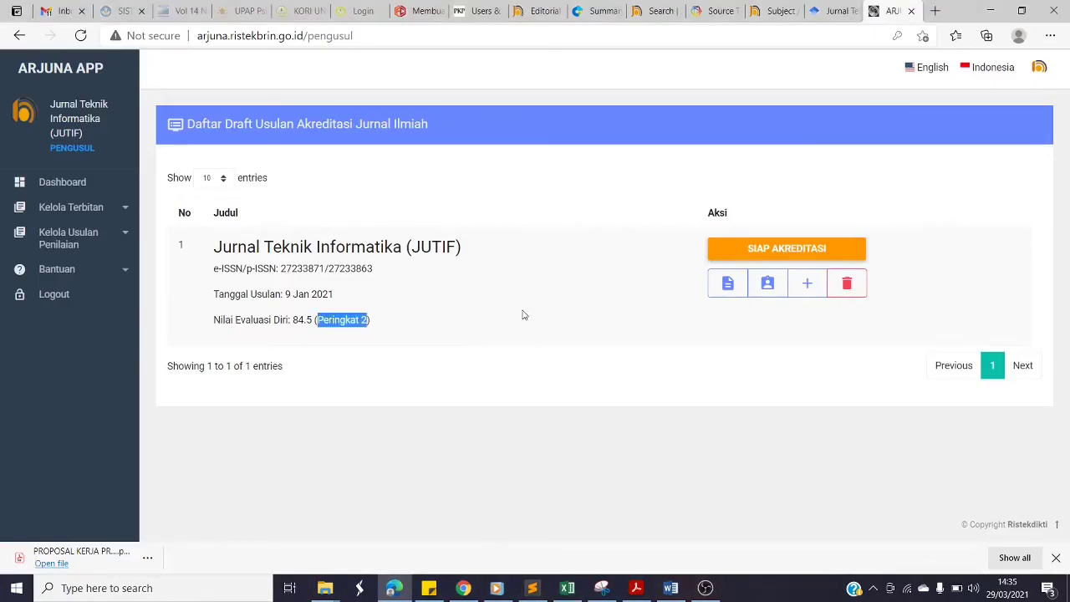
pyautogui.click(470, 330)
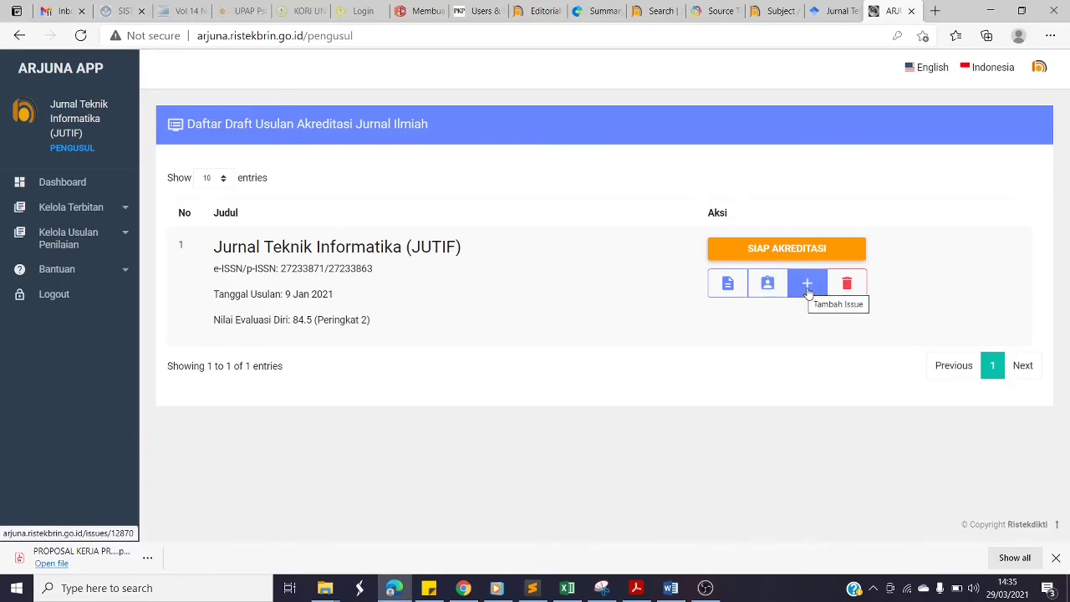
# Open the JUTIF proposal's issue list and compare it with the issues in the journal site's Archives
pyautogui.click(808, 292)
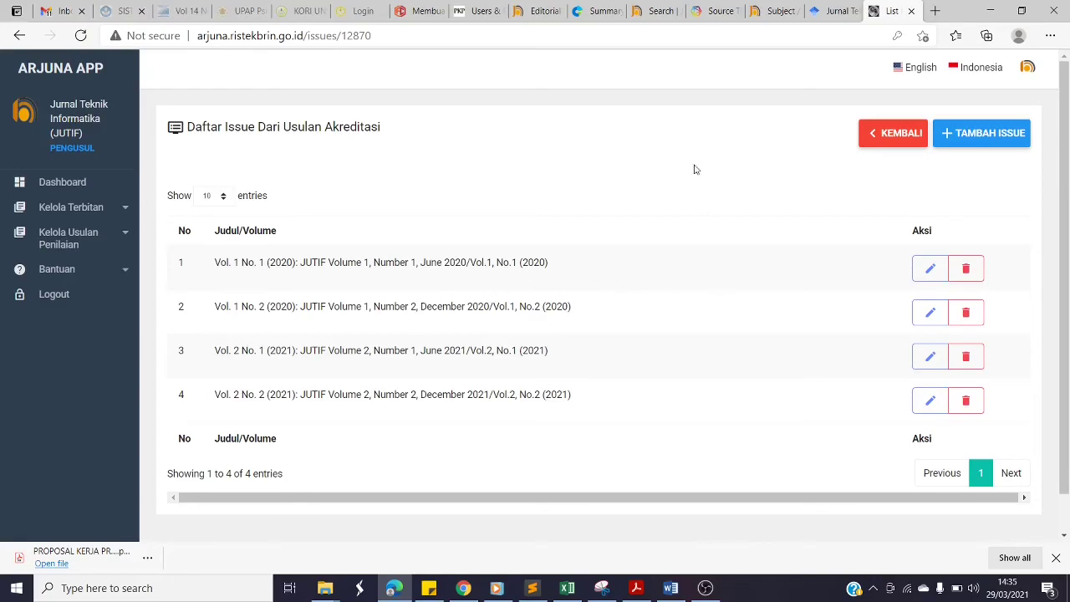
pyautogui.click(544, 12)
pyautogui.scroll(15, 407, 310)
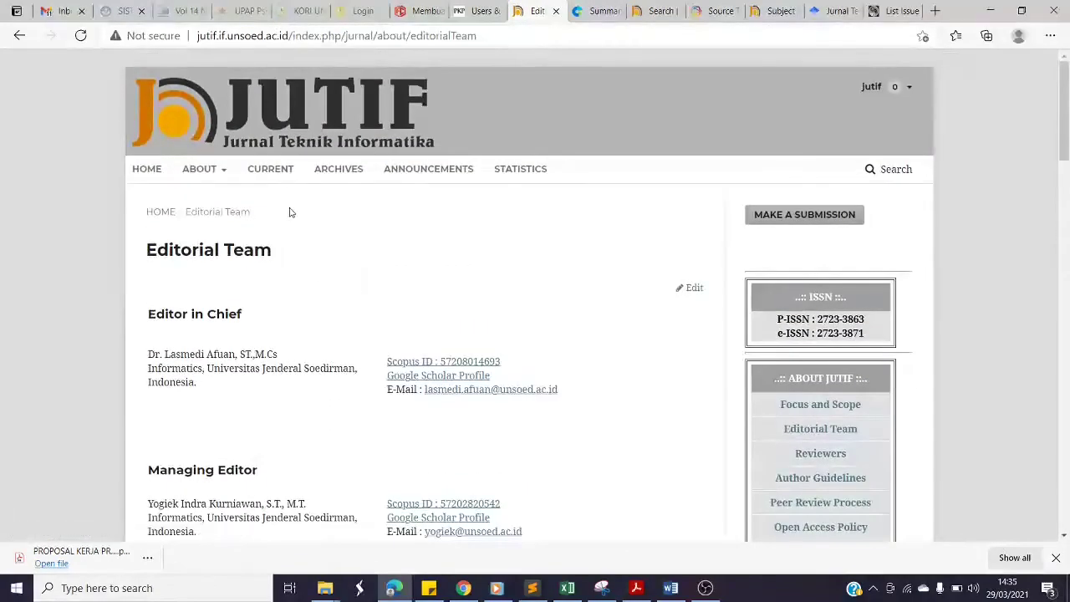
pyautogui.click(346, 171)
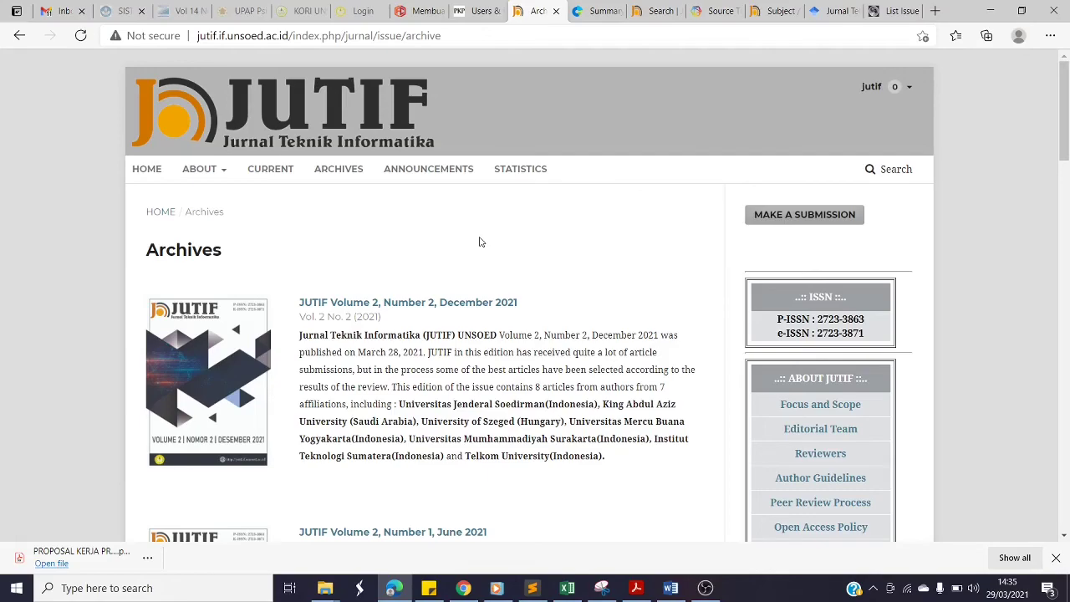
pyautogui.scroll(-7, 481, 242)
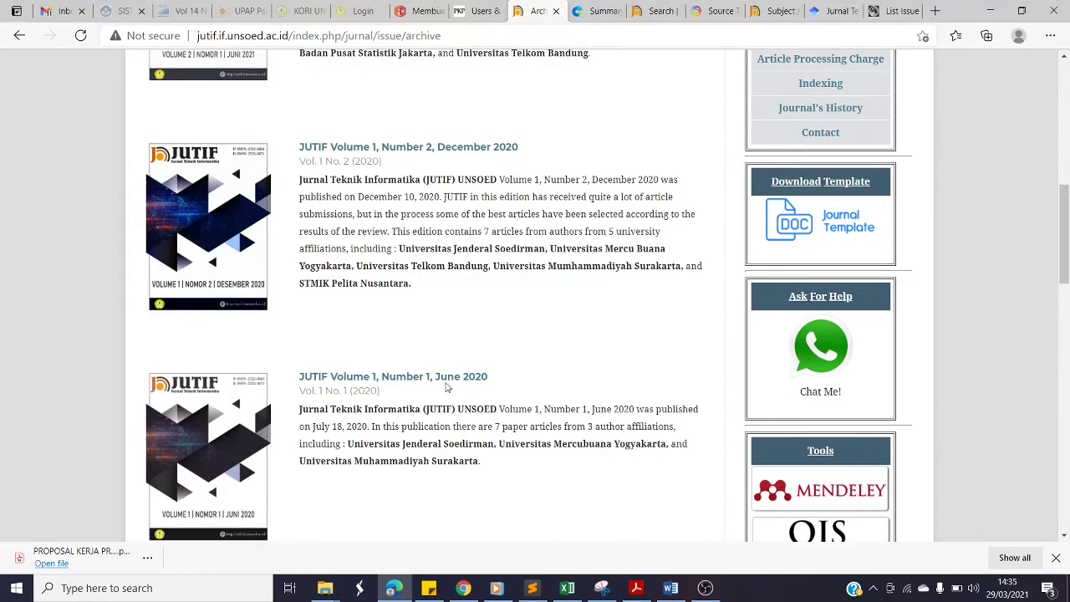
pyautogui.scroll(2, 399, 289)
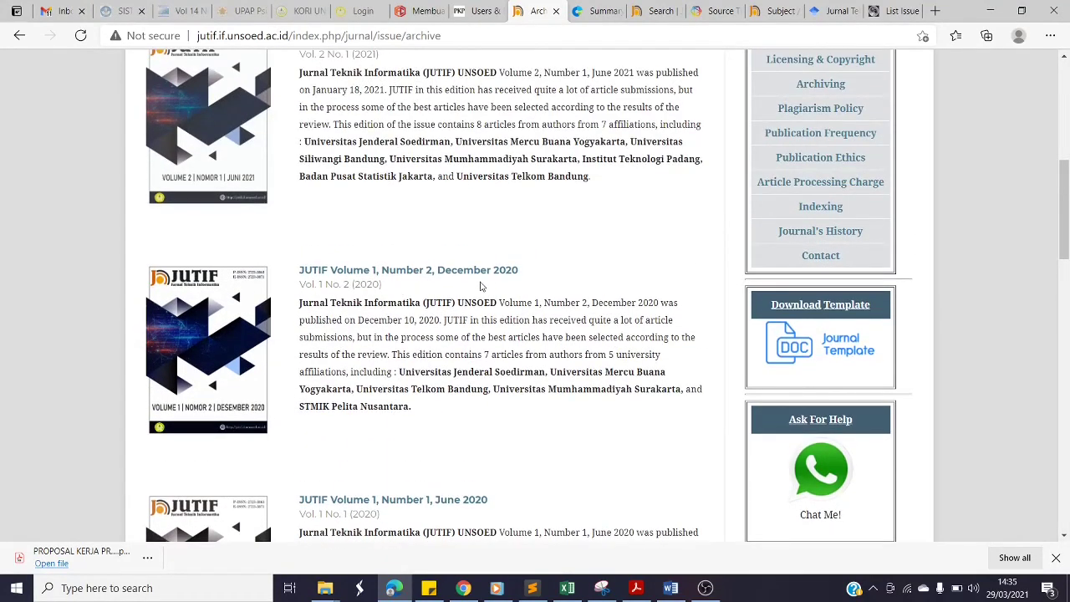
pyautogui.scroll(2, 451, 284)
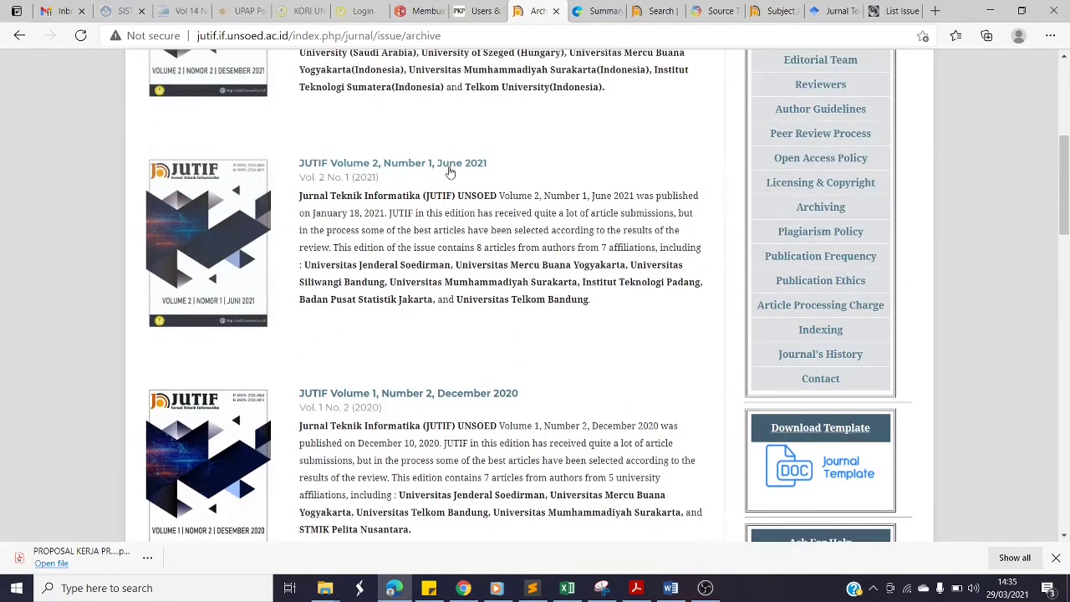
pyautogui.scroll(2, 474, 242)
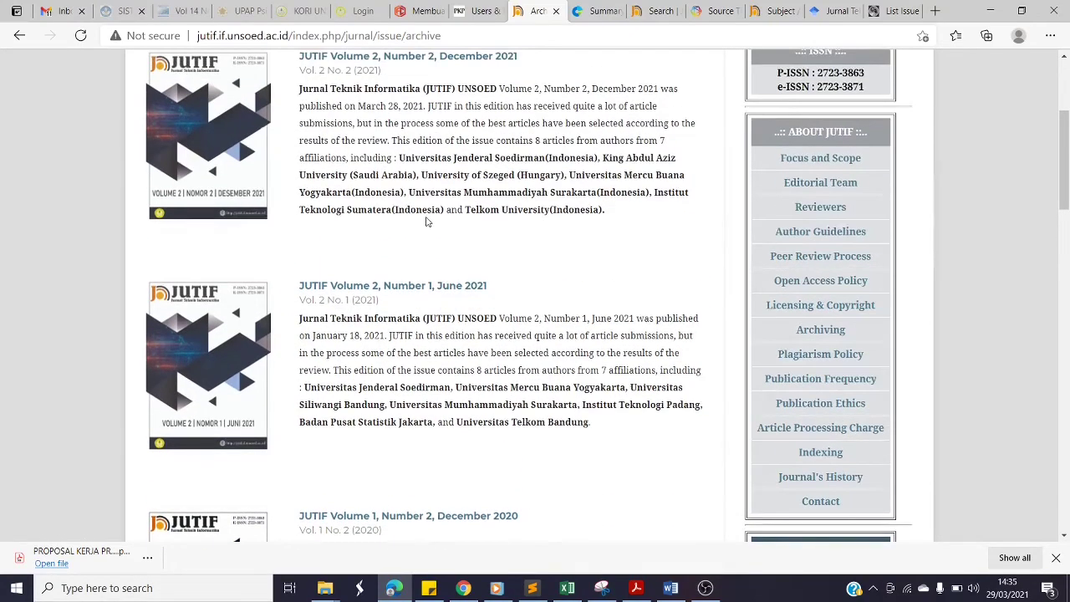
pyautogui.scroll(2, 424, 221)
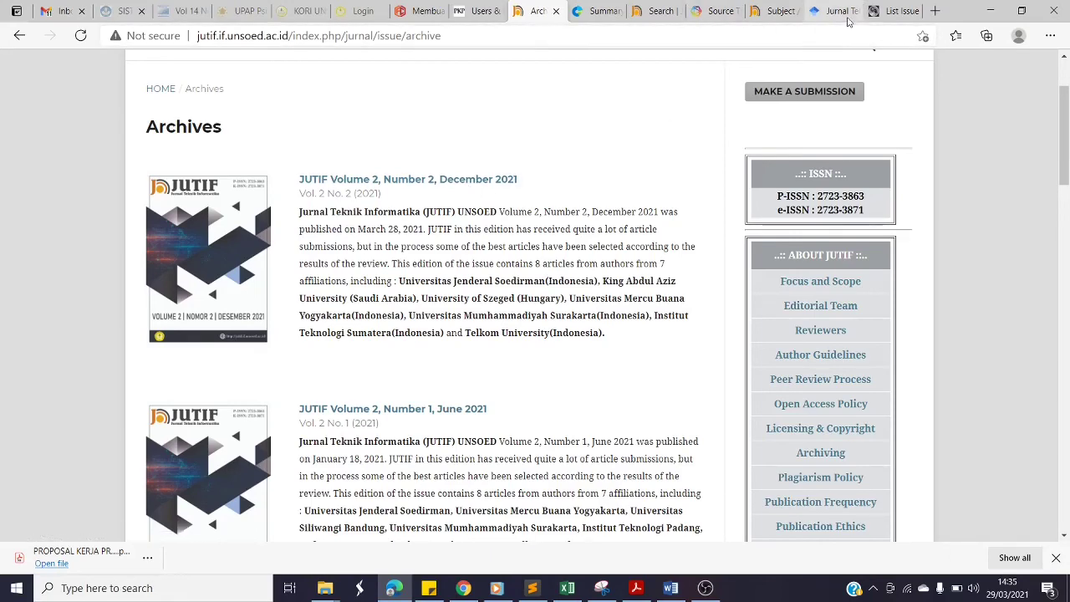
pyautogui.click(896, 11)
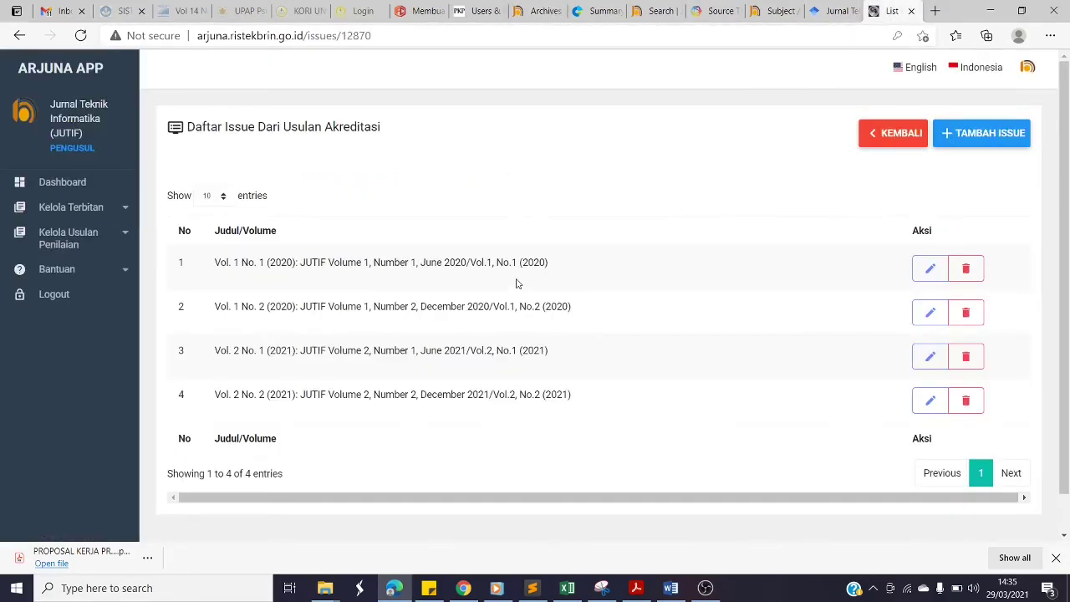
# Start adding an issue to the proposal, copy the URL of JUTIF Volume 2, Number 2, December 2021 from the Archives, and return to the form
pyautogui.click(963, 136)
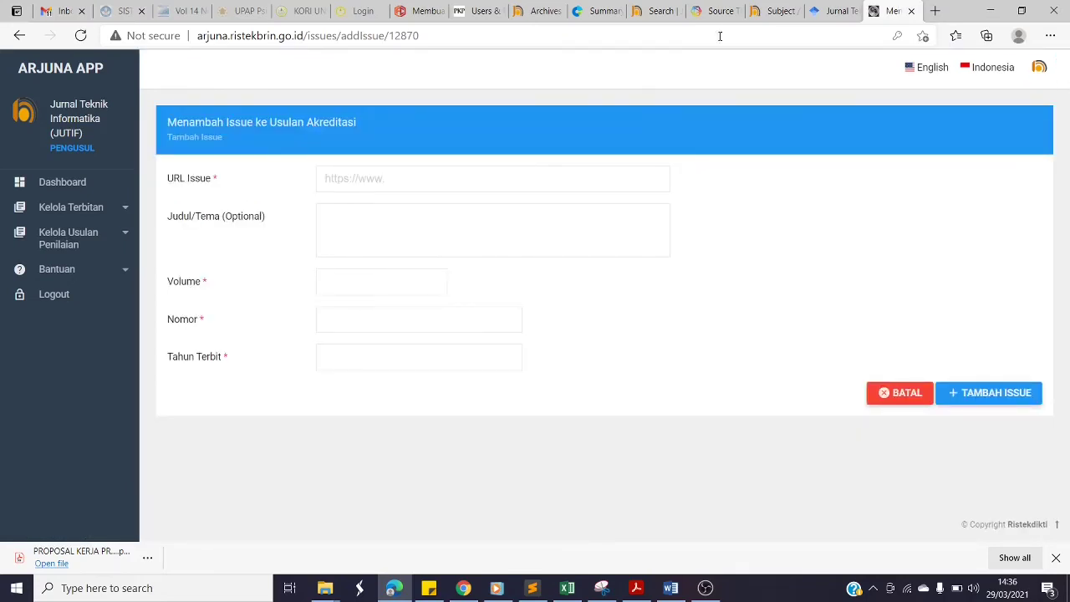
pyautogui.click(543, 12)
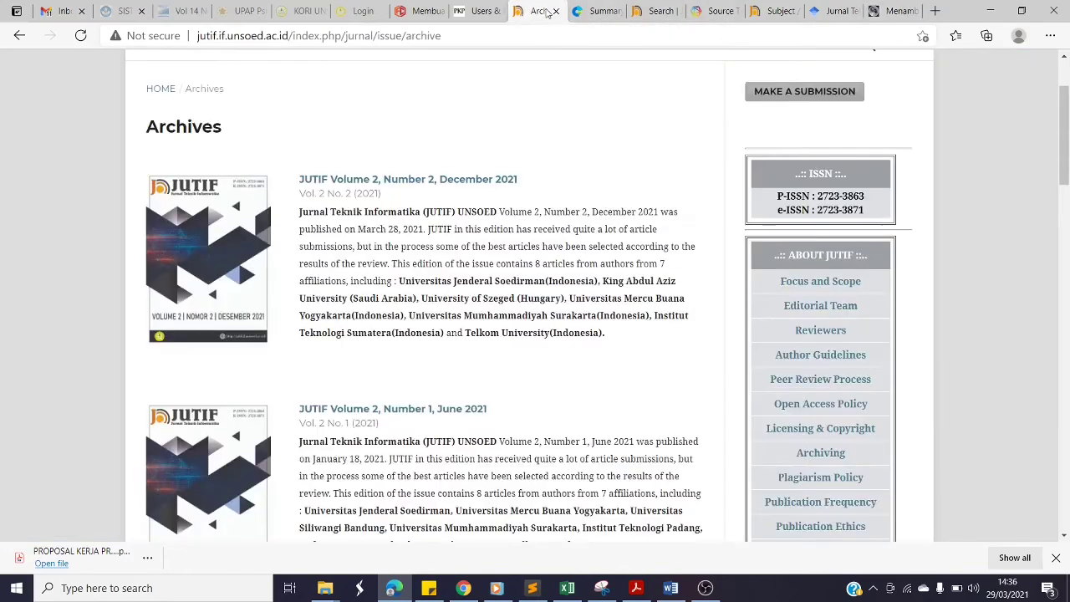
pyautogui.rightClick(378, 185)
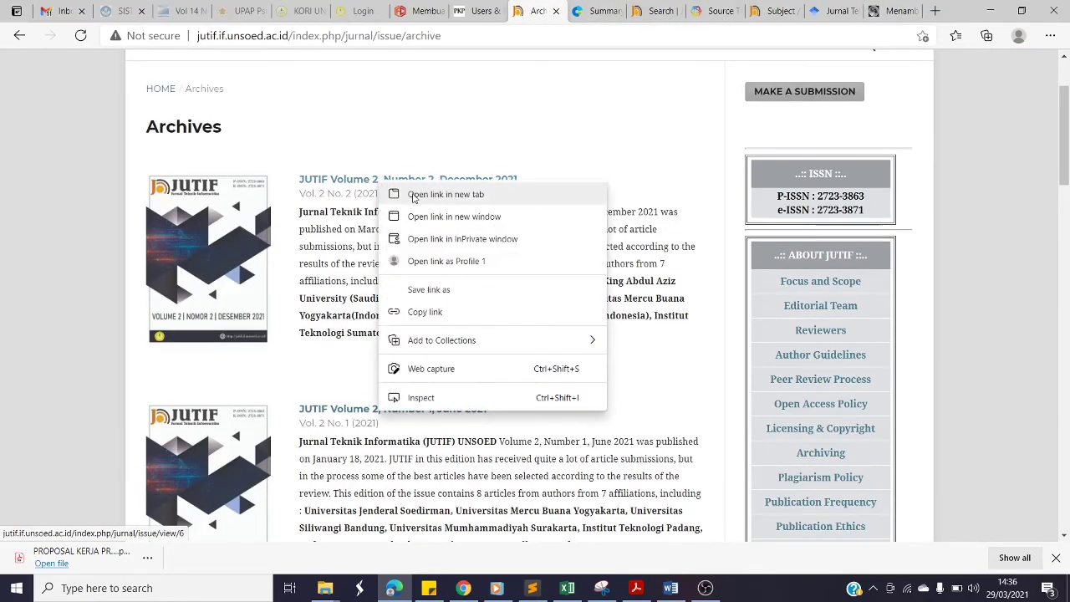
pyautogui.click(445, 194)
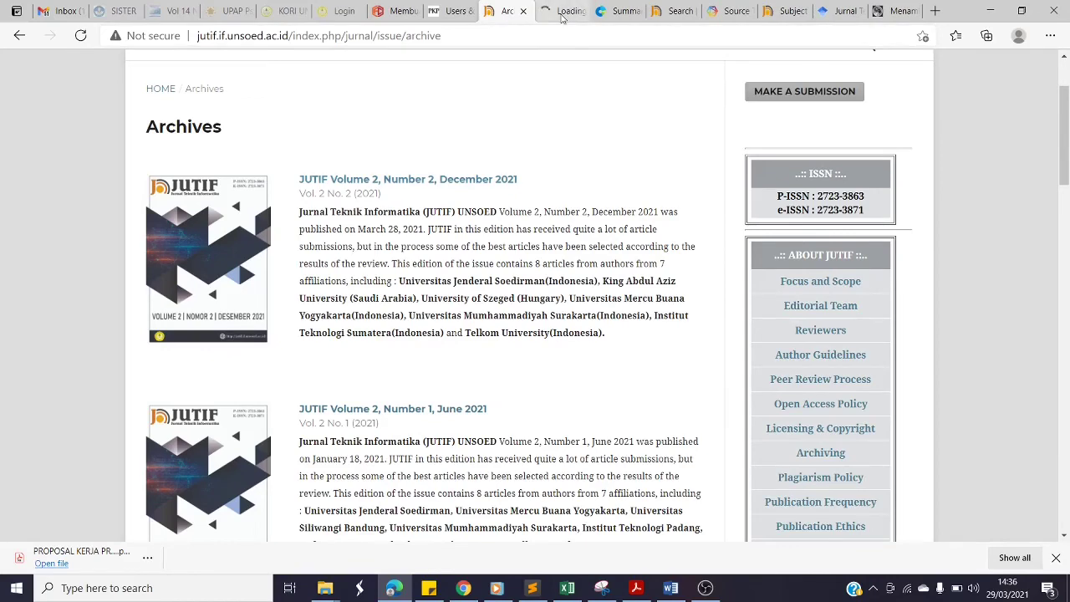
pyautogui.click(563, 15)
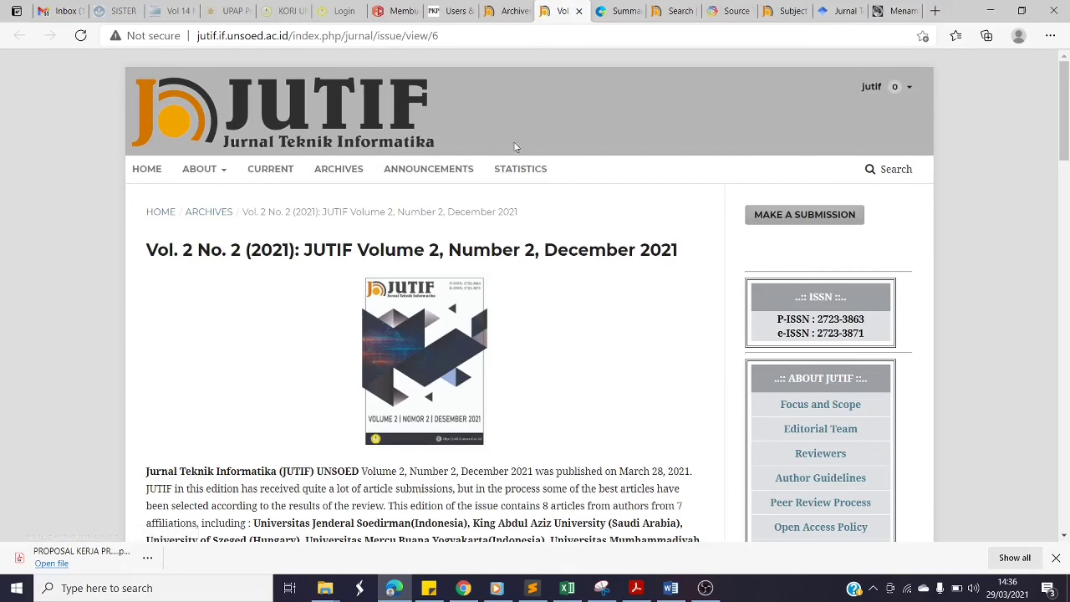
pyautogui.click(446, 37)
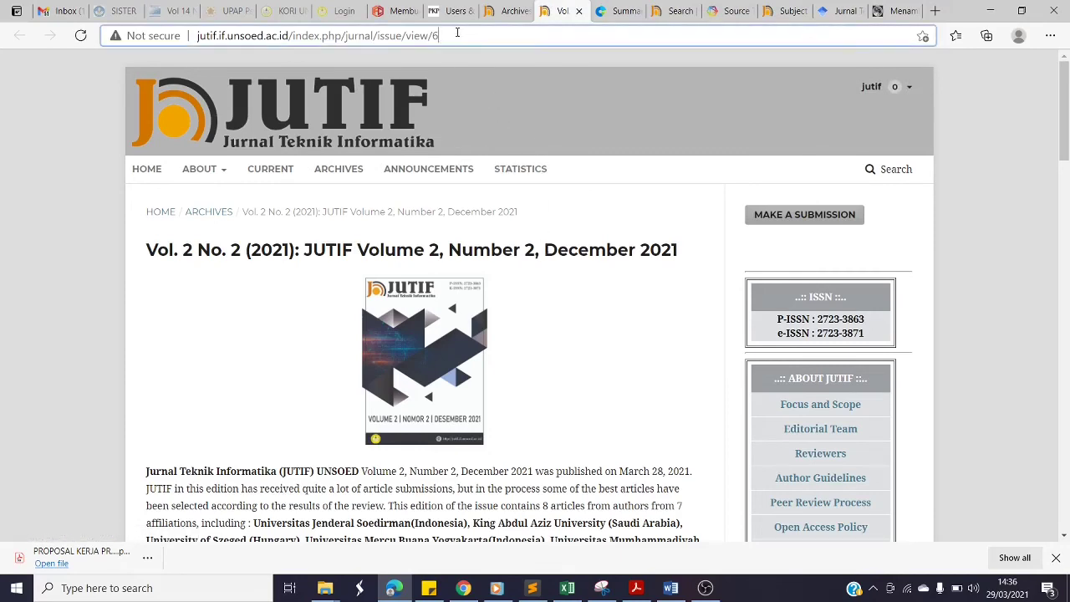
pyautogui.rightClick(401, 41)
pyautogui.click(437, 151)
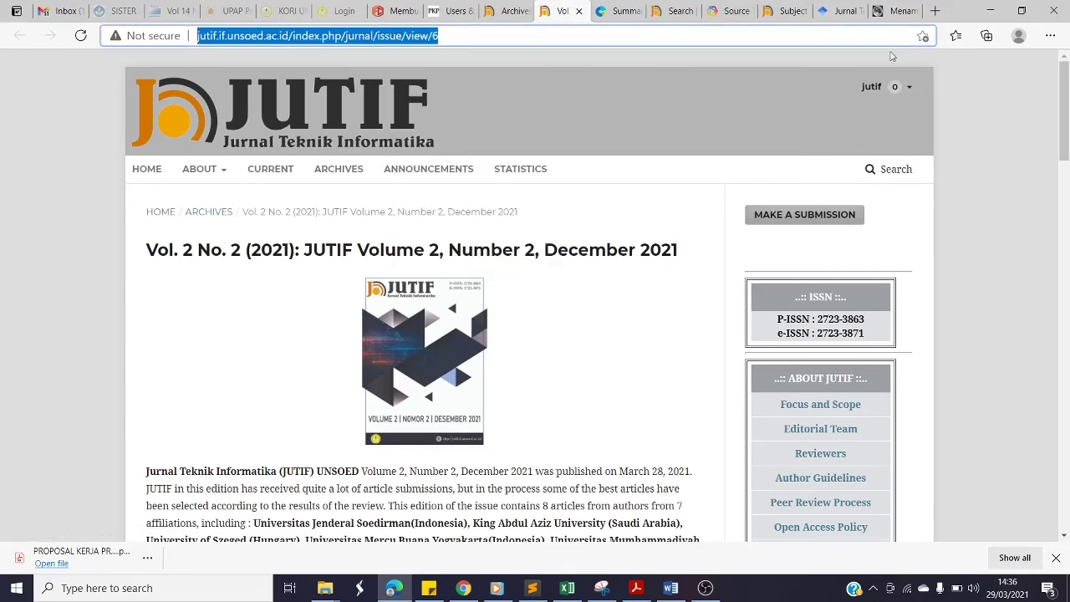
pyautogui.click(886, 12)
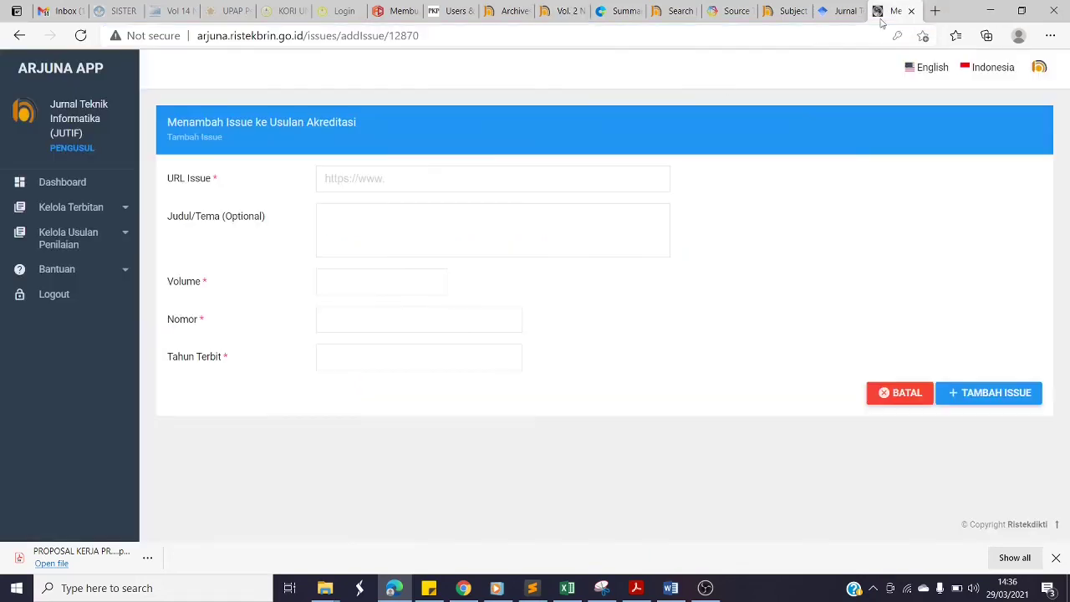
# Fill in the new issue form with the copied URL, volume 2, number 2 and year 2021, and cancel it without adding the issue
pyautogui.click(356, 180)
pyautogui.rightClick(357, 179)
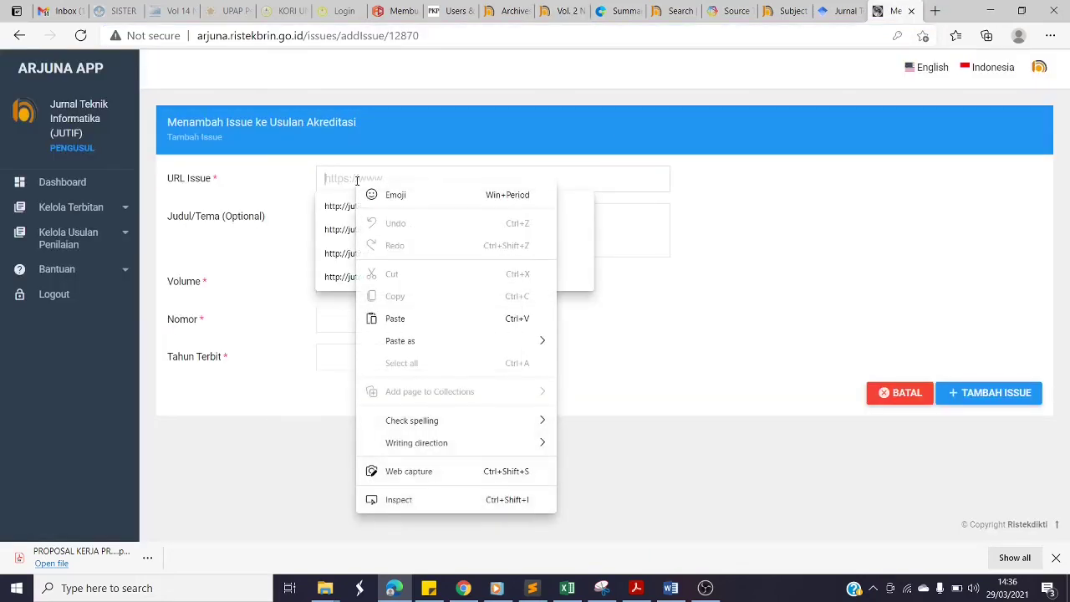
pyautogui.click(395, 317)
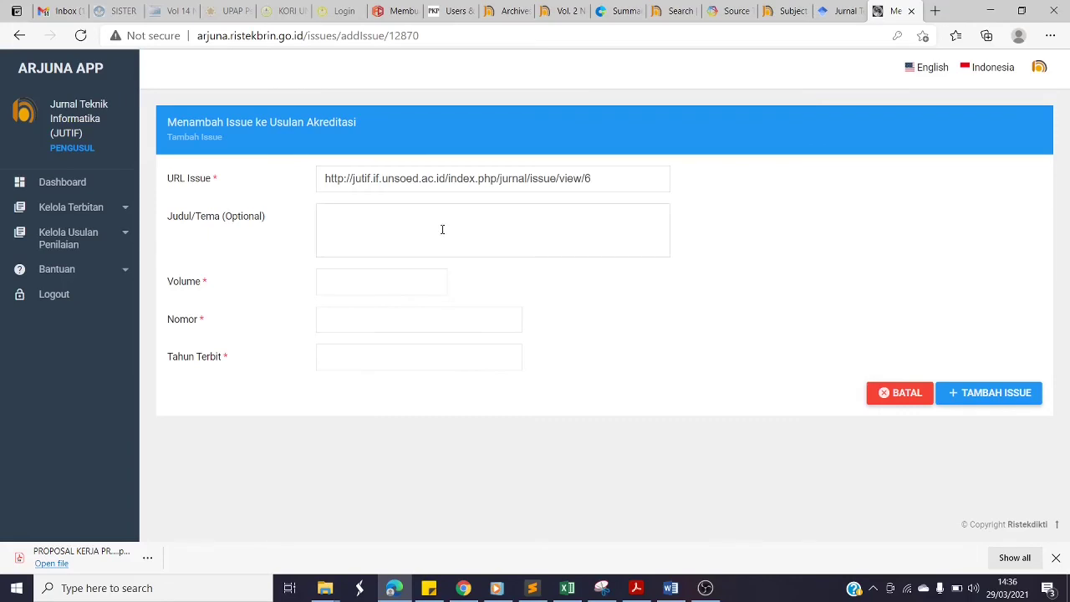
pyautogui.write('2')
pyautogui.click(370, 316)
pyautogui.write('2')
pyautogui.write('2021')
pyautogui.click(898, 395)
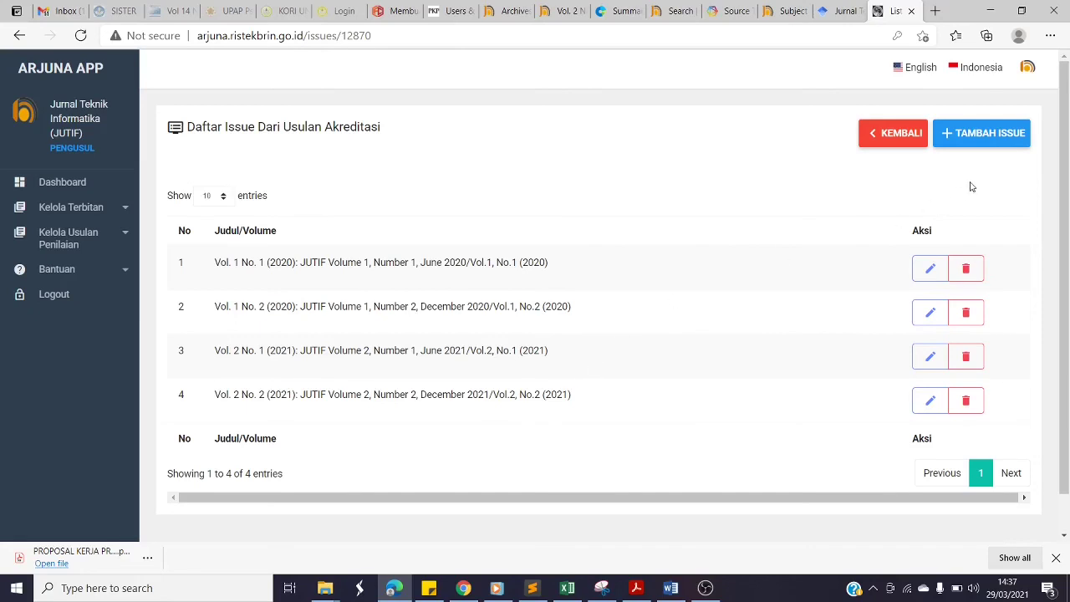
# Return to the draft accreditation proposals, open JUTIF's Siap Akreditasi confirmation and answer Ya to all six requirements
pyautogui.click(896, 134)
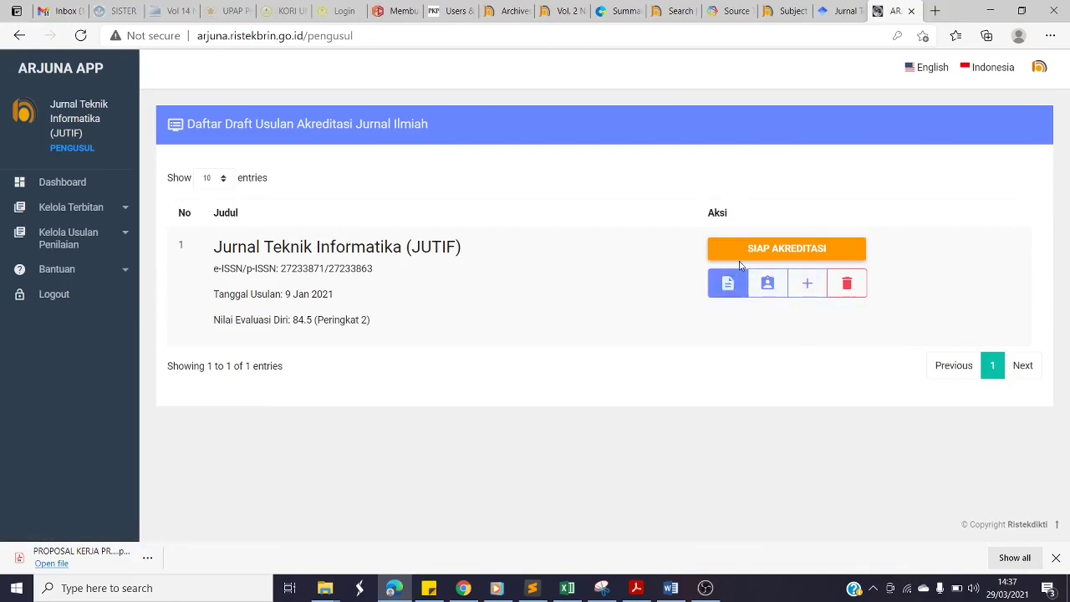
pyautogui.click(783, 248)
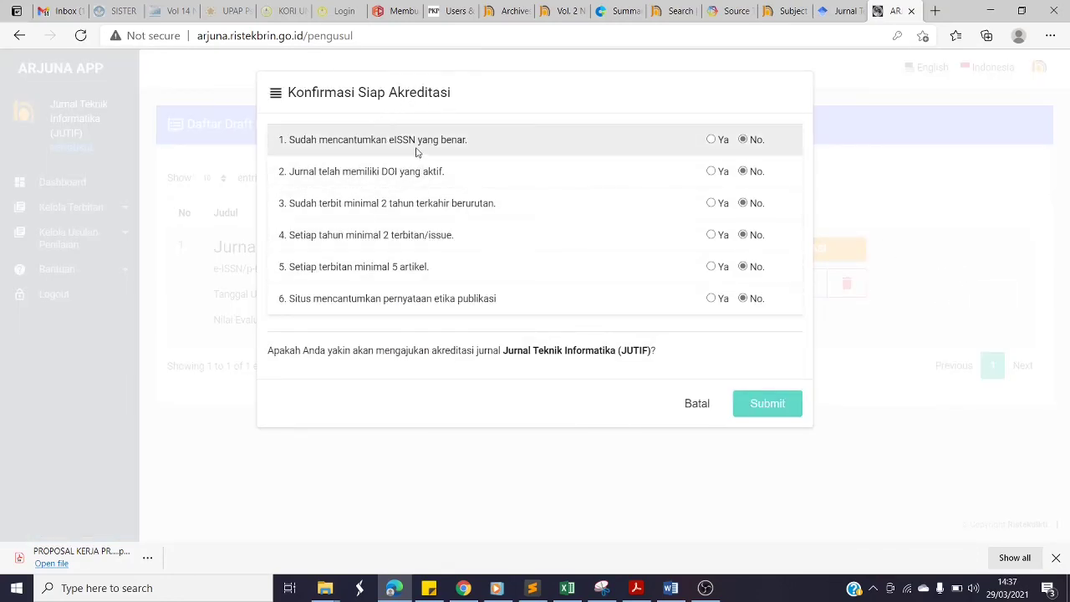
pyautogui.click(711, 140)
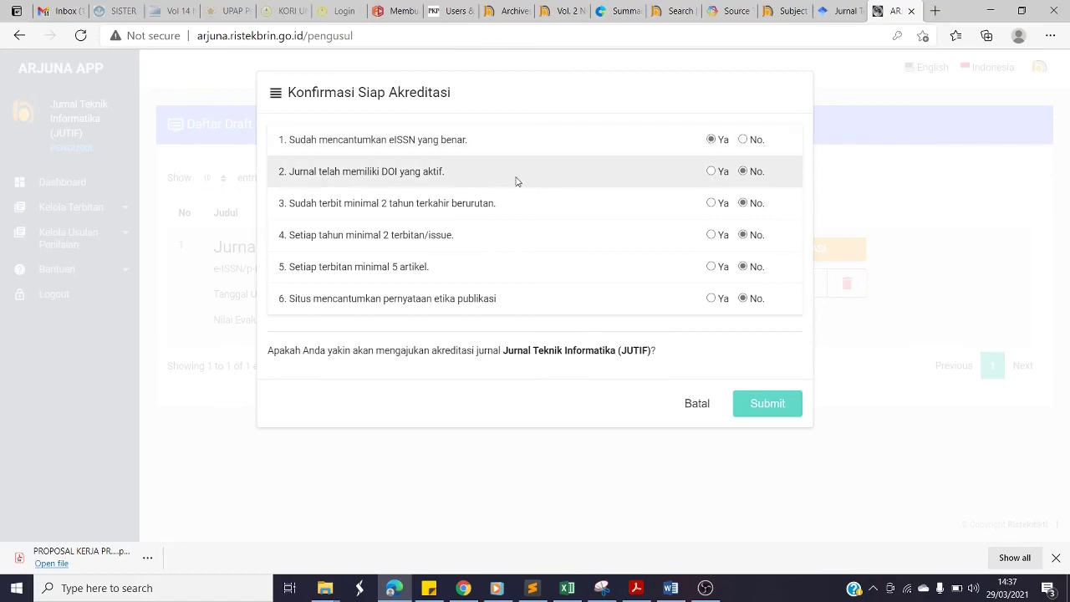
pyautogui.click(711, 172)
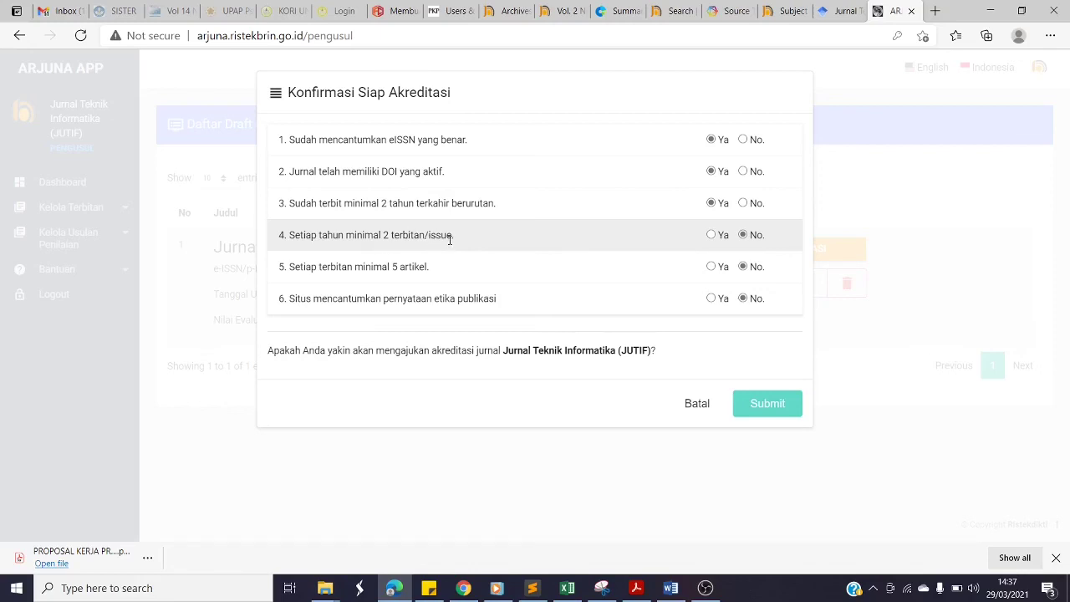
pyautogui.click(711, 234)
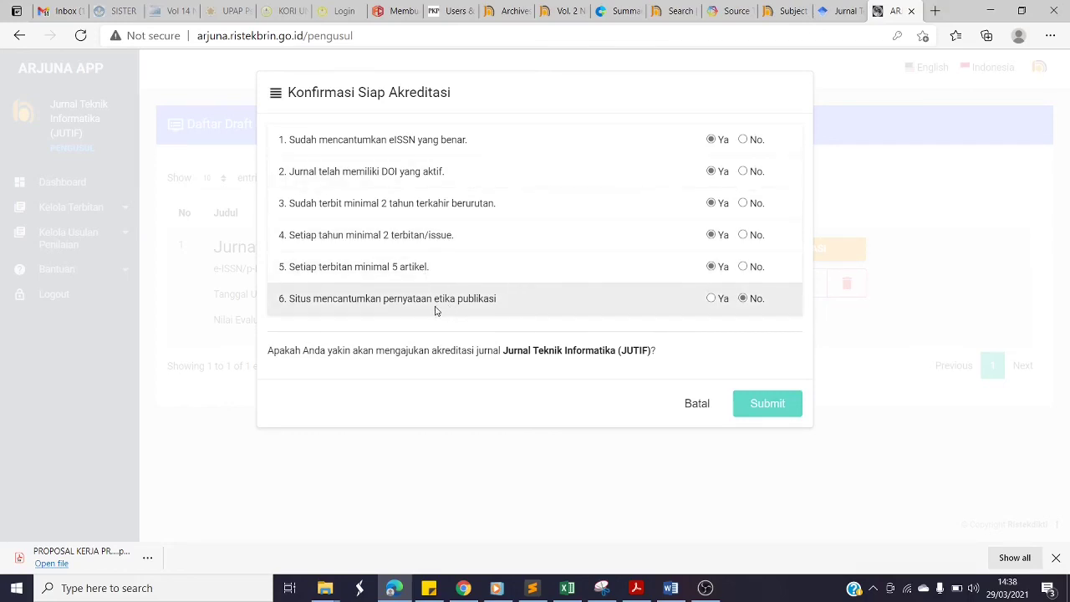
pyautogui.click(711, 299)
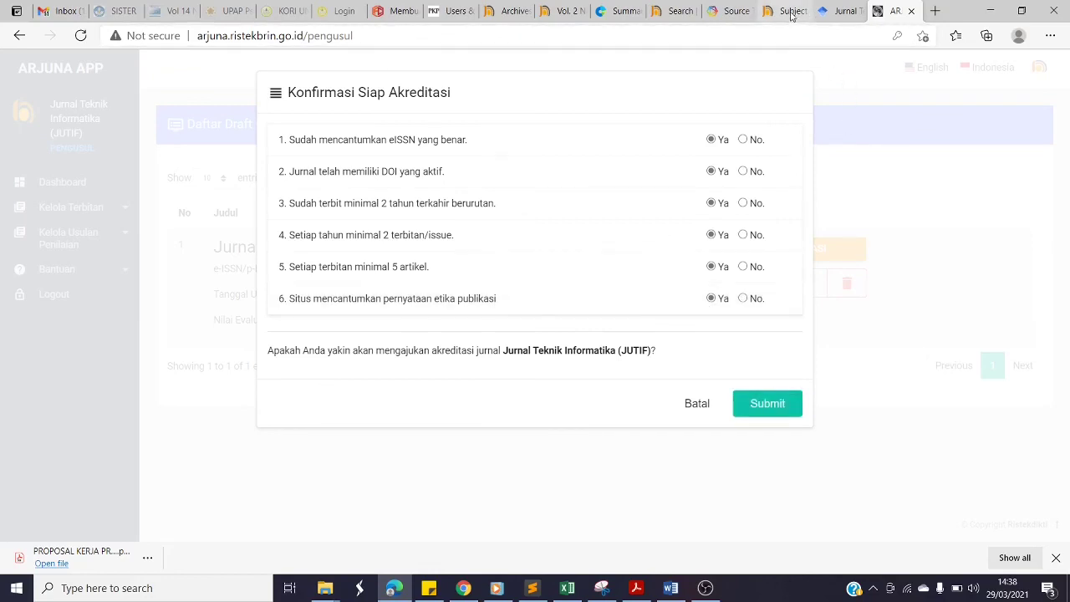
# Open the Publication Ethics page on the JUTIF journal site, review the ethics statement, and return to the ARJUNA confirmation
pyautogui.click(564, 11)
pyautogui.scroll(10, 820, 276)
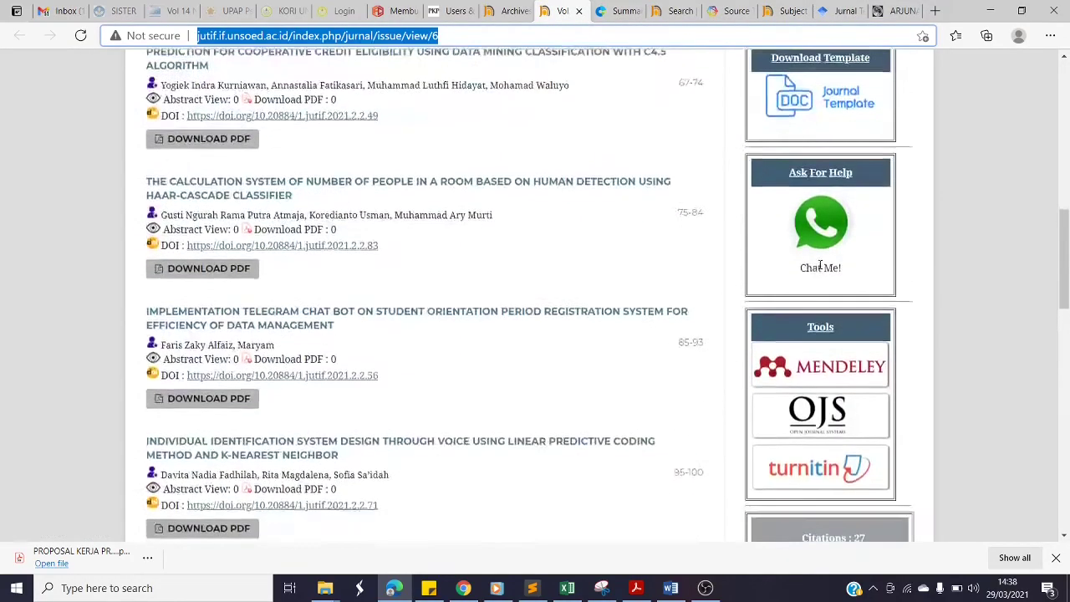
pyautogui.scroll(2, 829, 247)
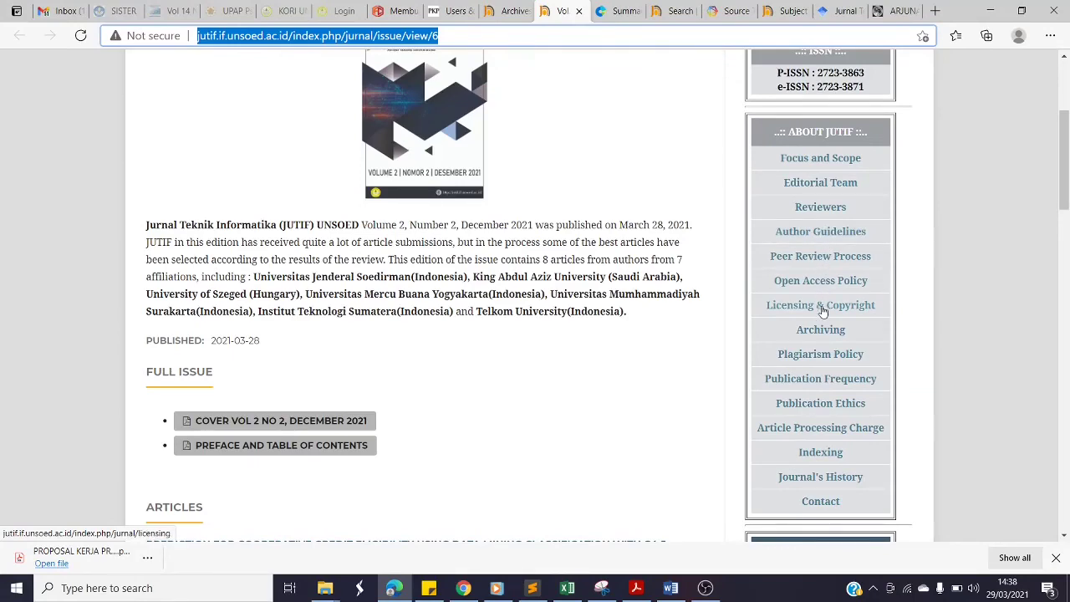
pyautogui.click(820, 405)
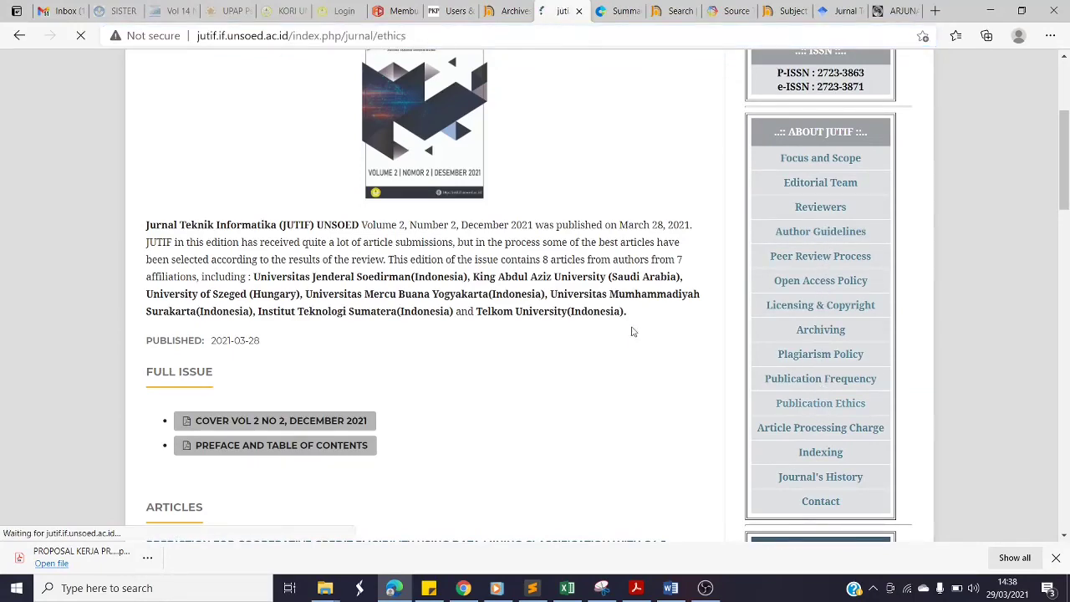
pyautogui.scroll(-4, 340, 252)
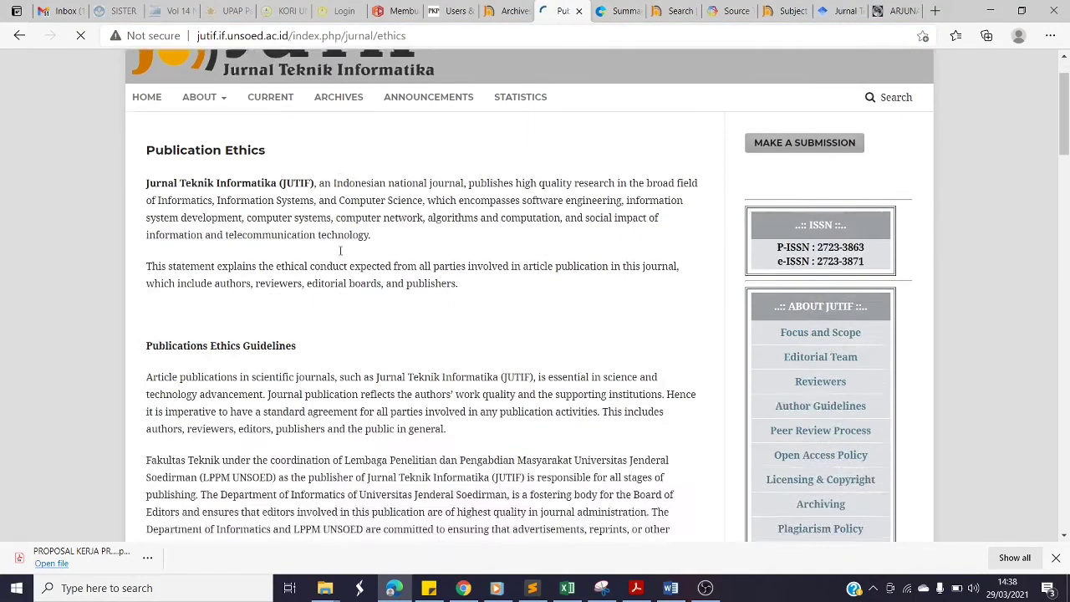
pyautogui.scroll(-8, 340, 253)
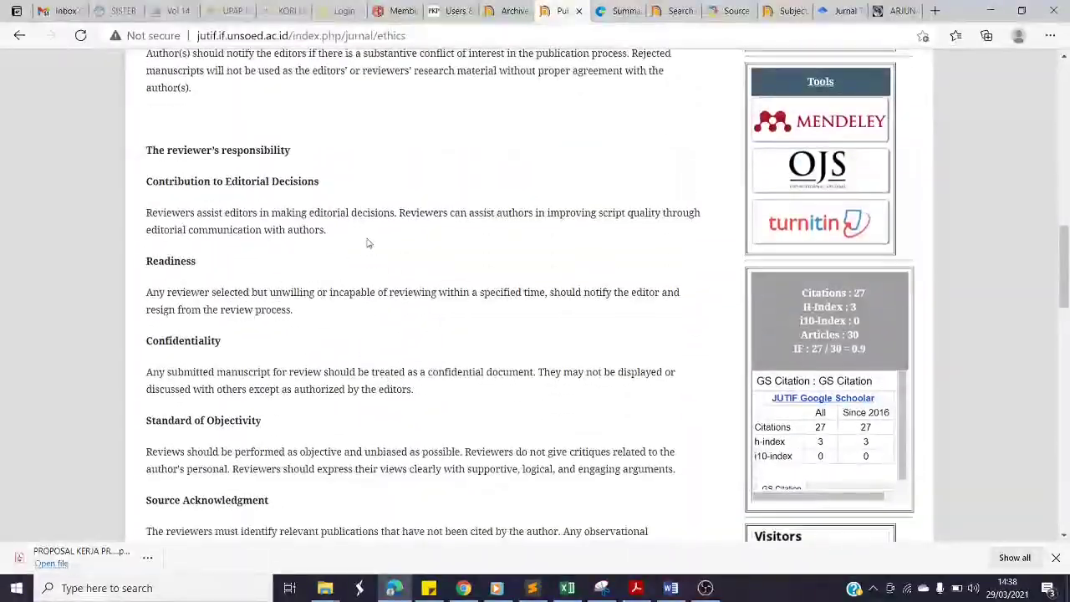
pyautogui.scroll(-4, 369, 243)
pyautogui.scroll(-12, 369, 243)
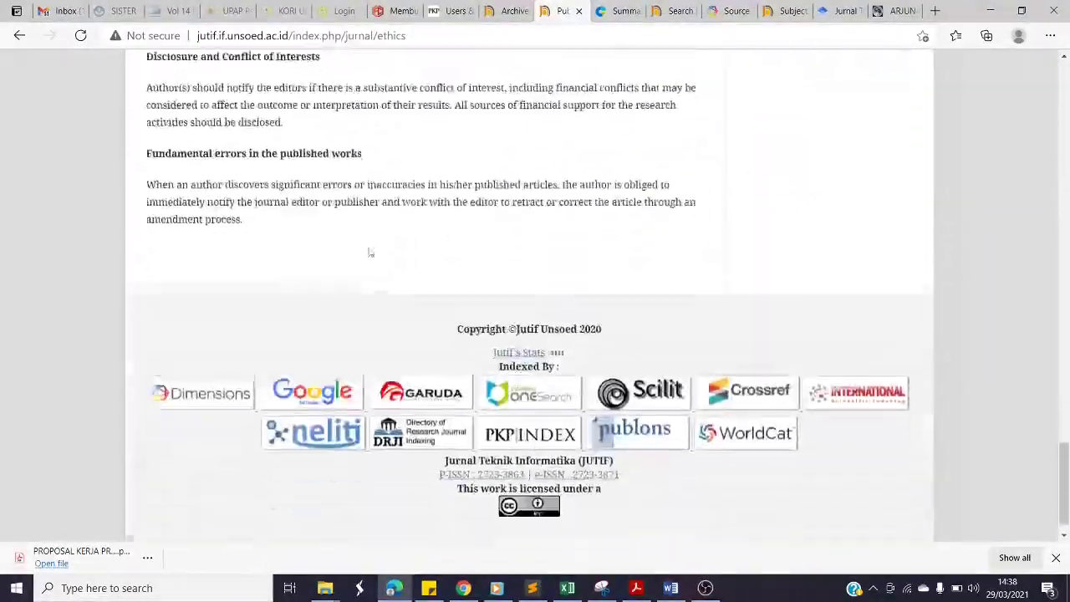
pyautogui.scroll(5, 691, 297)
pyautogui.scroll(15, 691, 297)
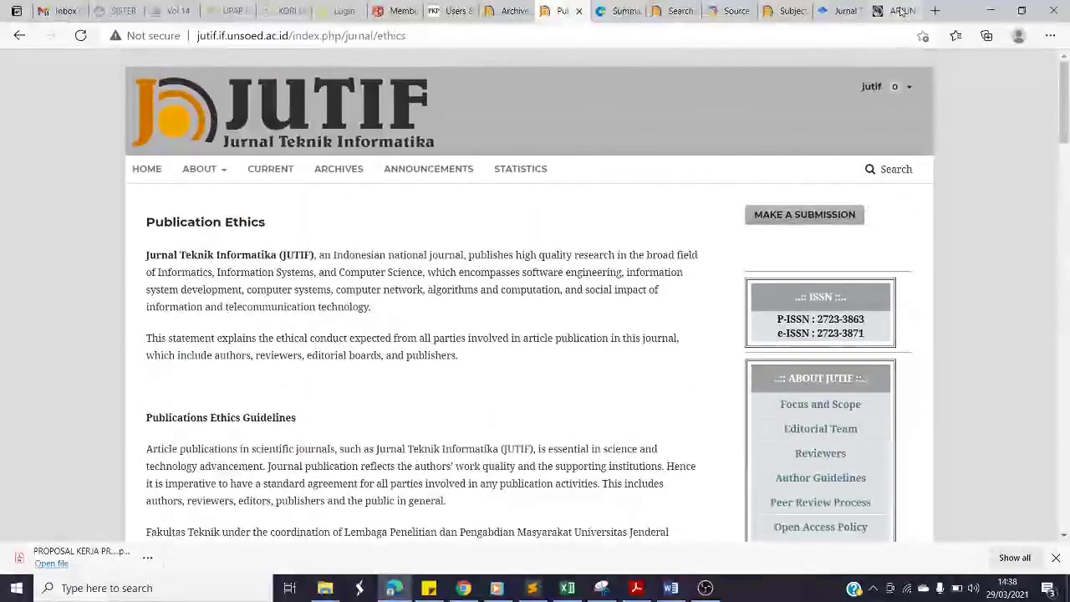
pyautogui.hotkey('ctrl', '9')
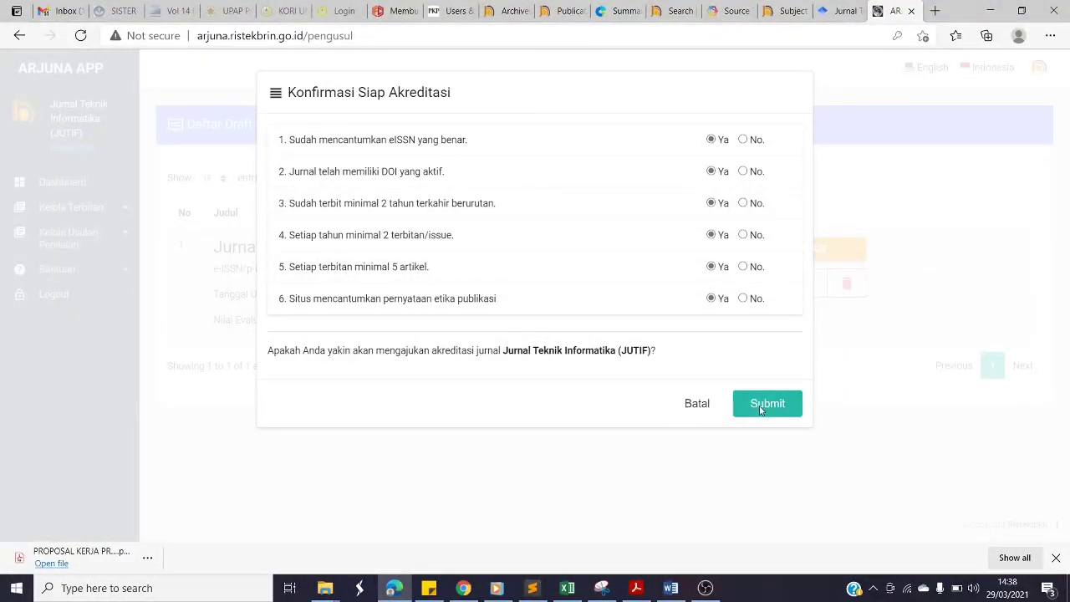
# Close the accreditation readiness confirmation and open Kemajuan Usulan Akreditasi for the proposal's progress
pyautogui.click(759, 405)
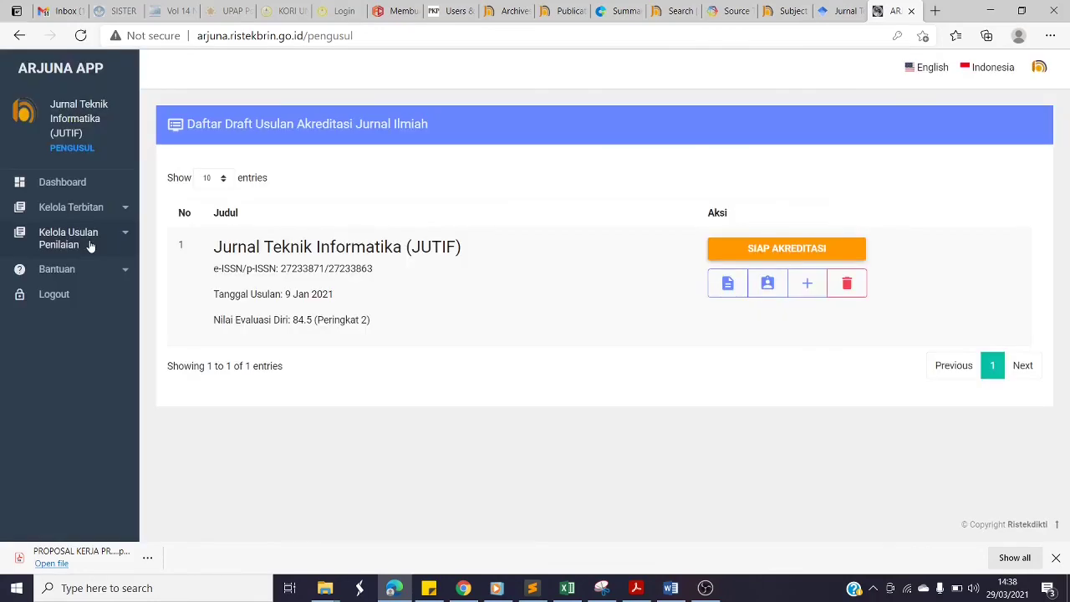
pyautogui.click(90, 245)
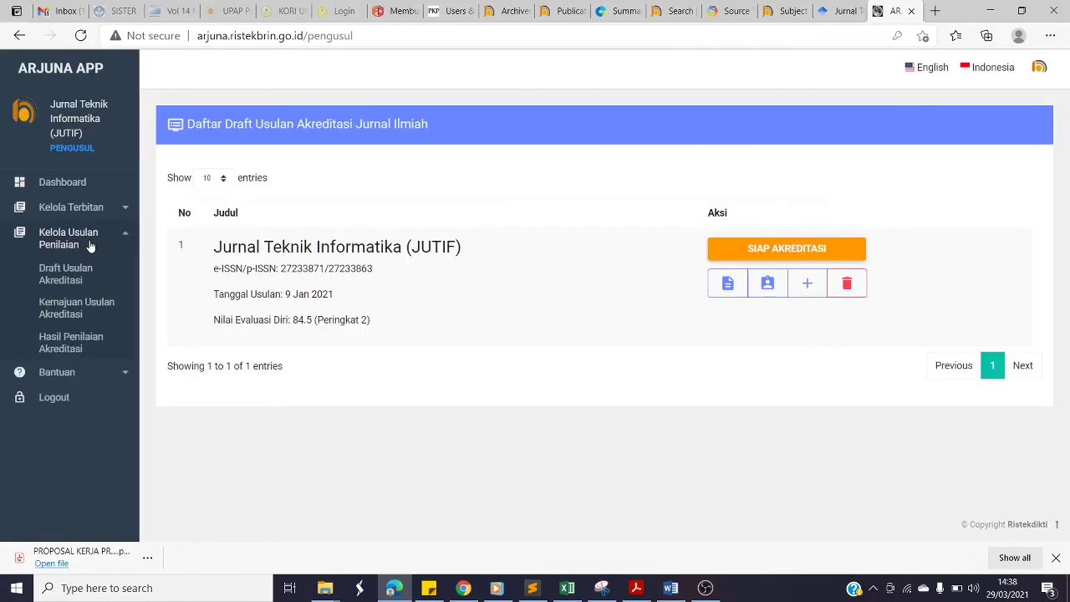
pyautogui.click(66, 309)
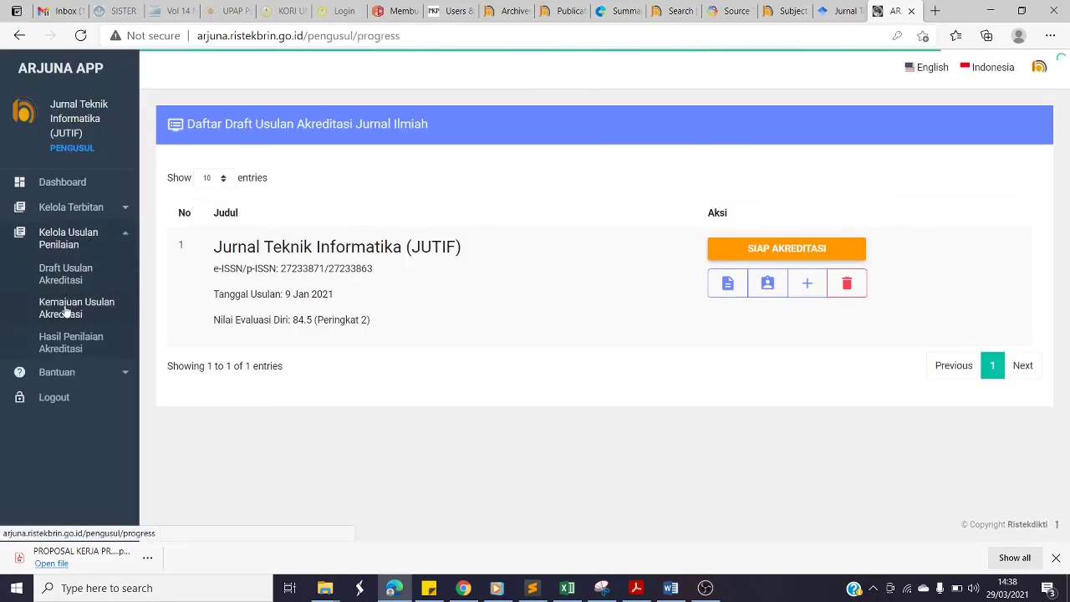